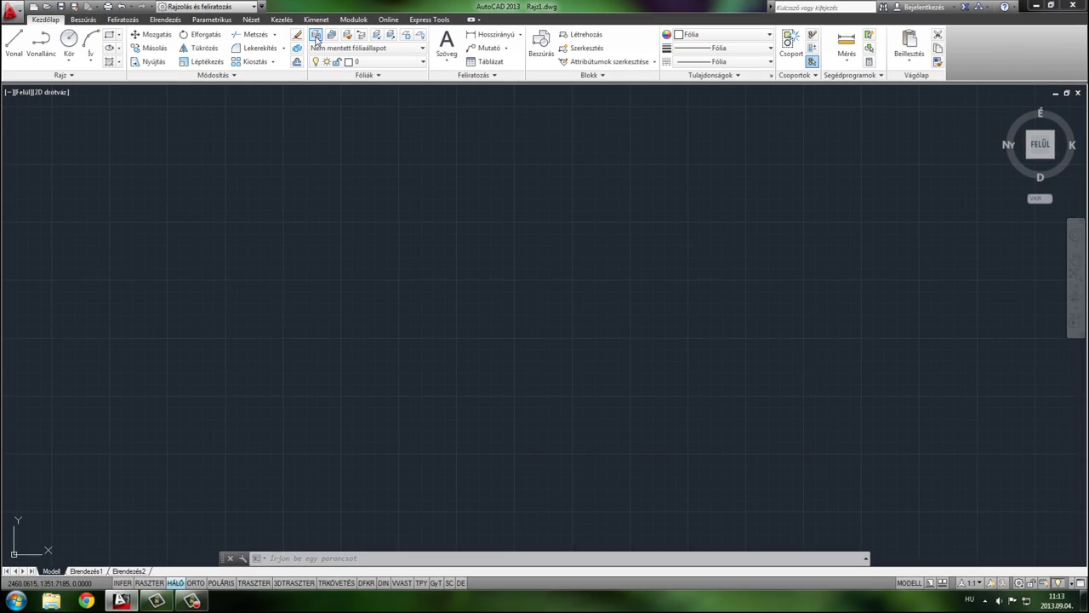
Reopen the Layer Properties Manager with the FÓLIA command, showing only layer 0.
click(315, 36)
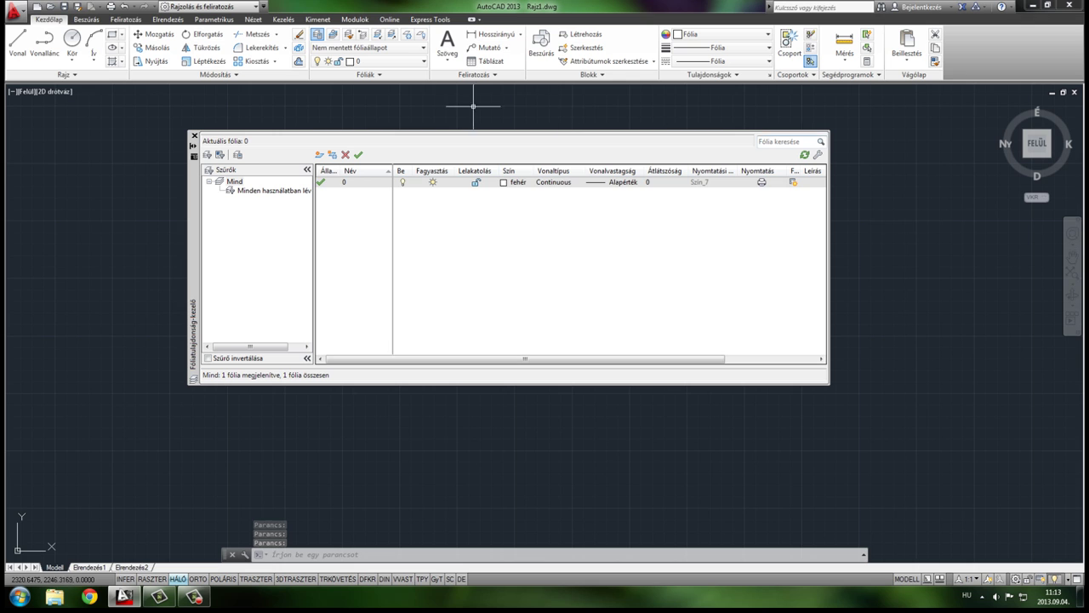
click(194, 136)
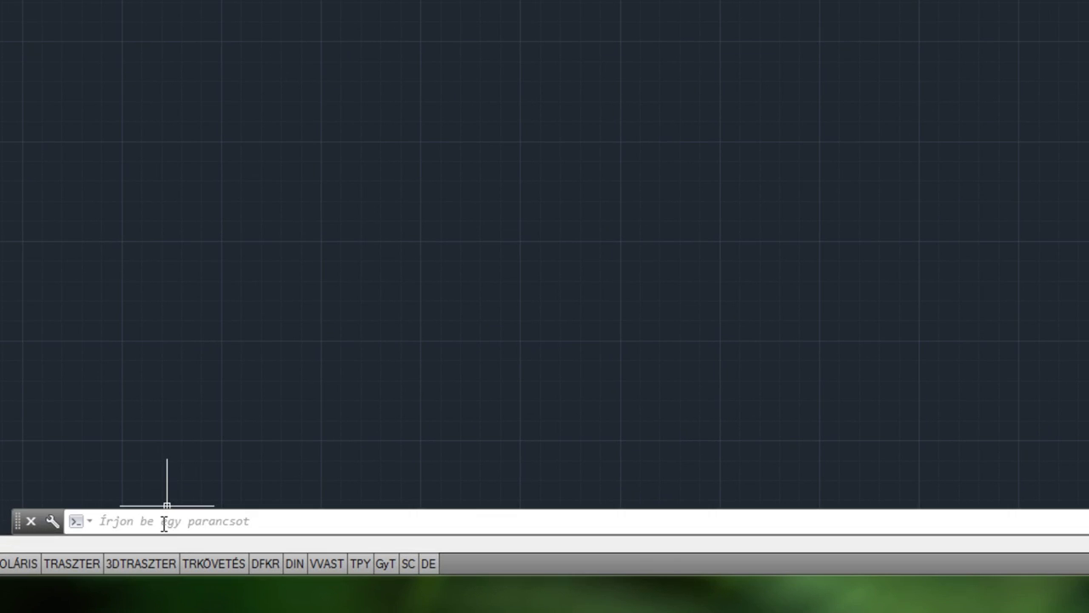
click(162, 520)
text(fó)
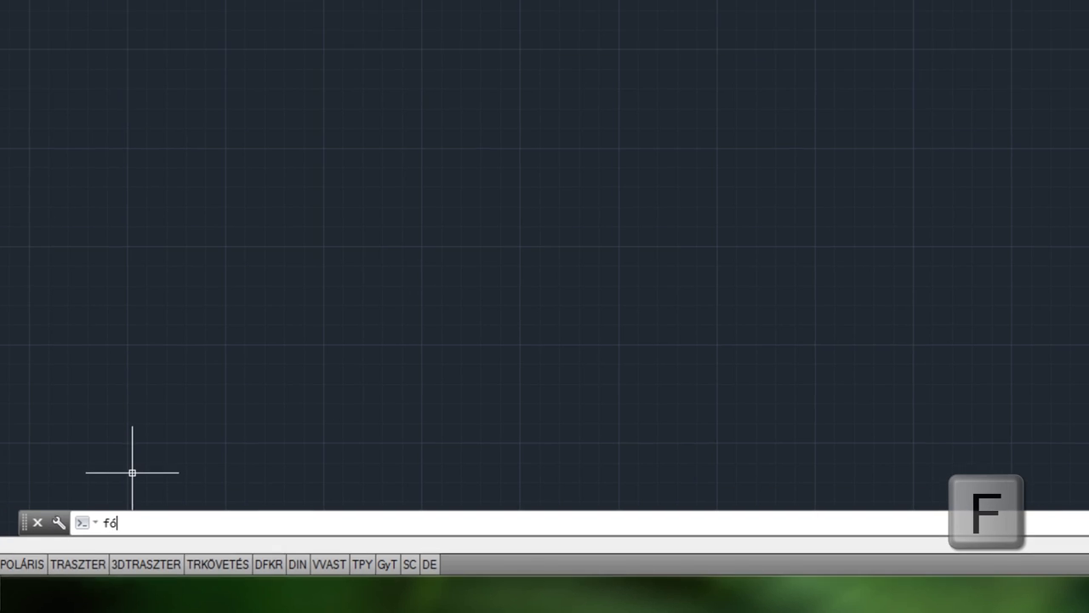
text(lia)
key(Return)
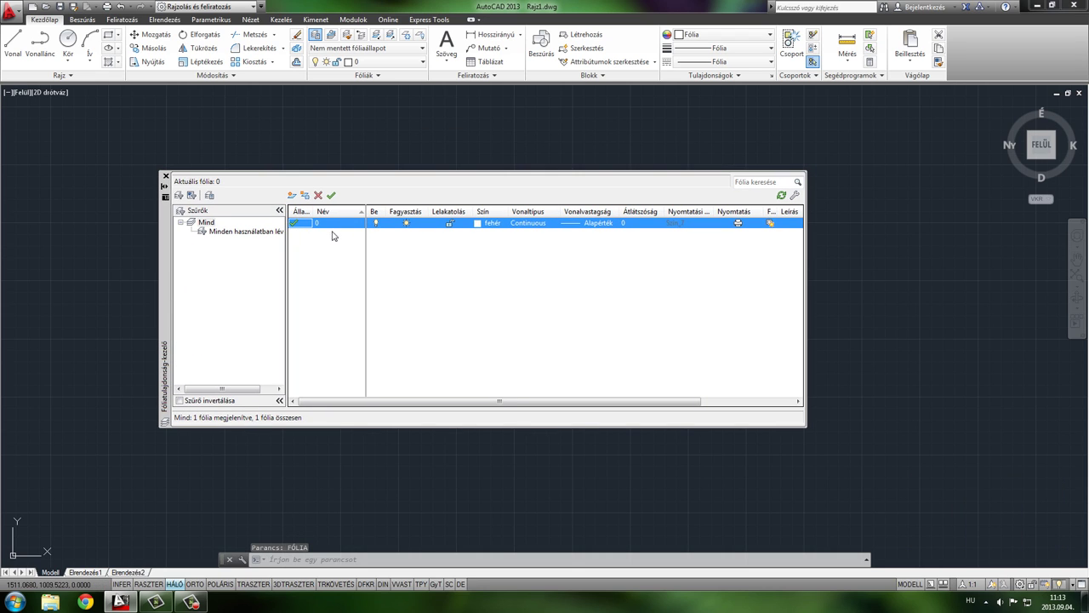
drag(314, 211, 319, 211)
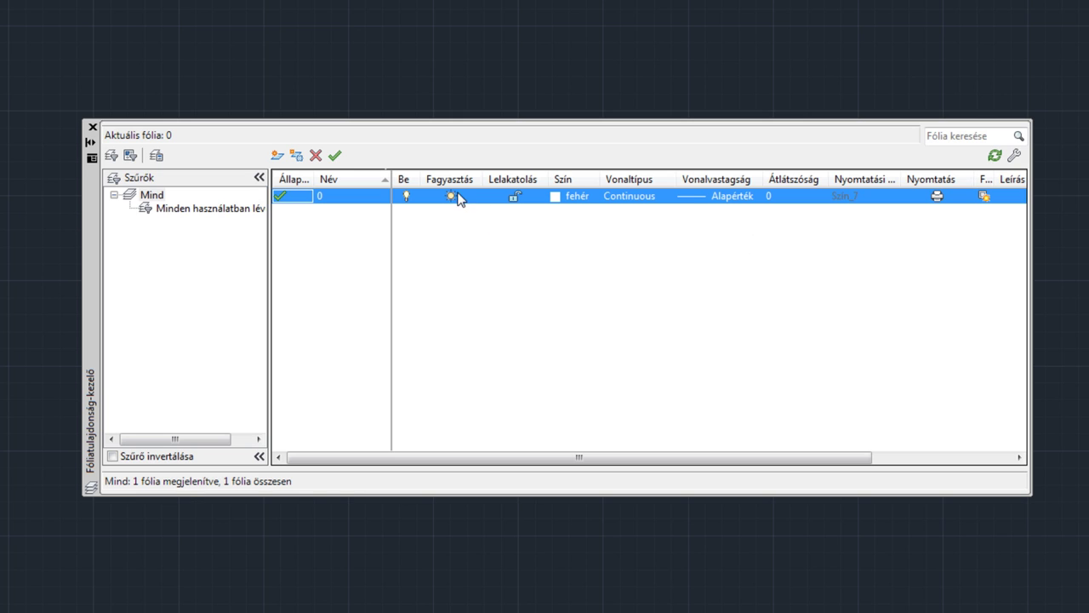
click(451, 197)
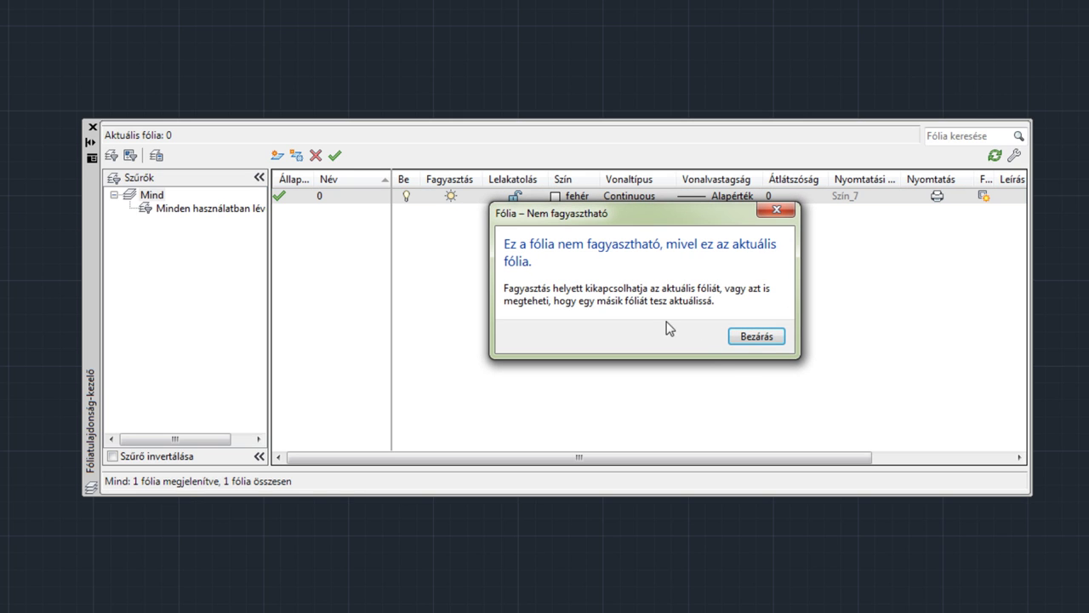
click(760, 340)
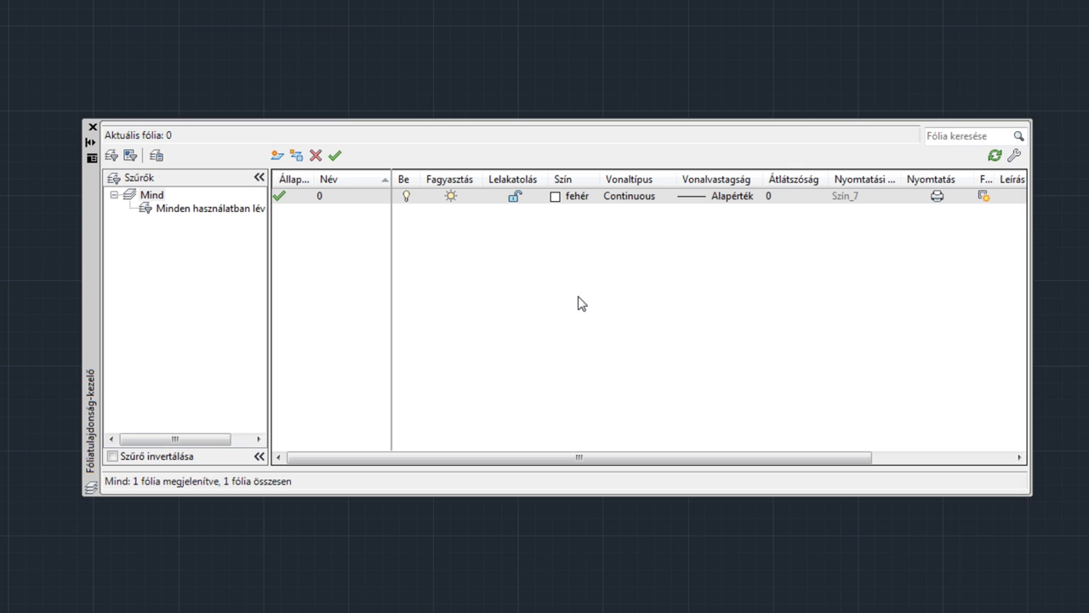
click(89, 236)
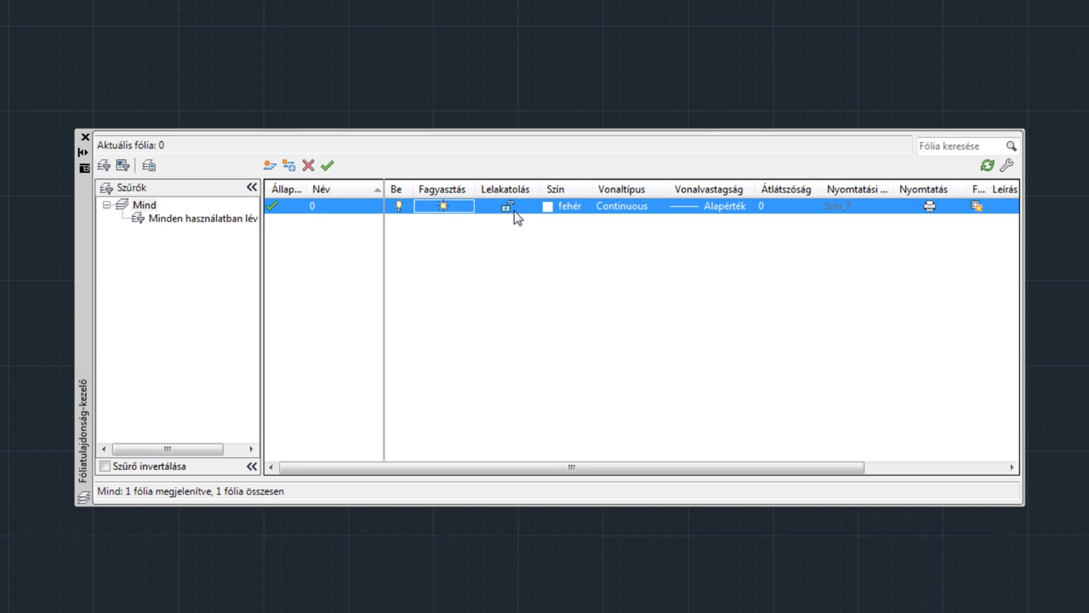
click(509, 211)
click(508, 212)
click(930, 209)
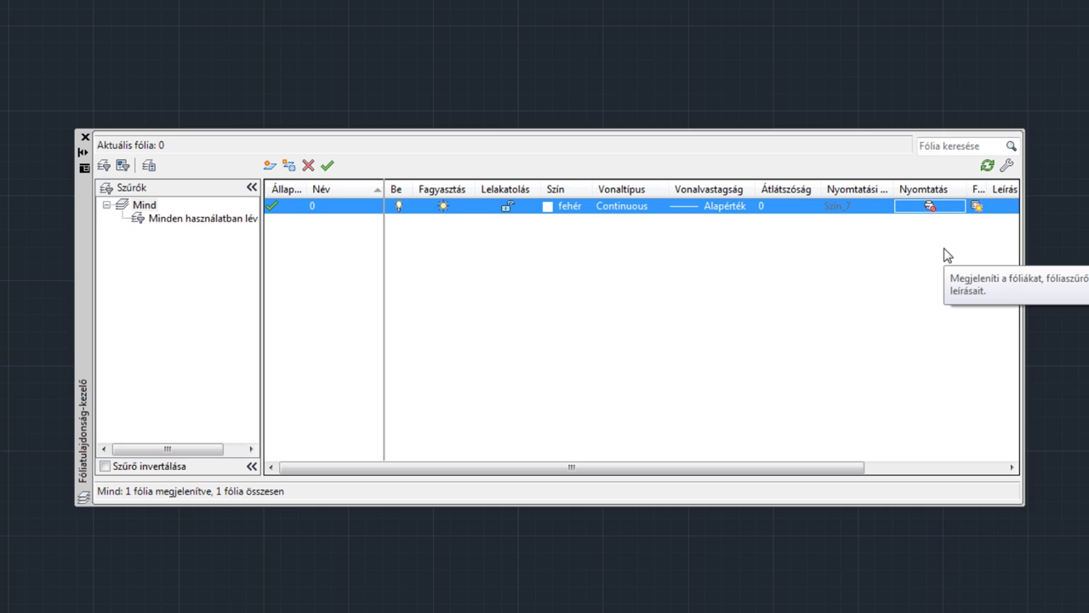
click(934, 208)
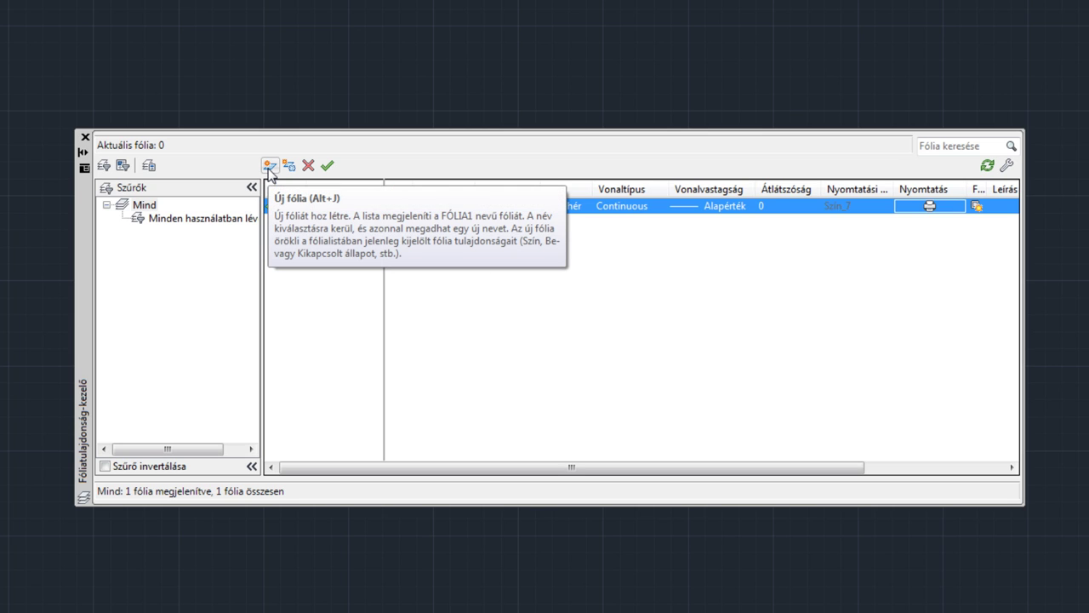
Create a new layer named vastag and set its colour to green.
click(270, 166)
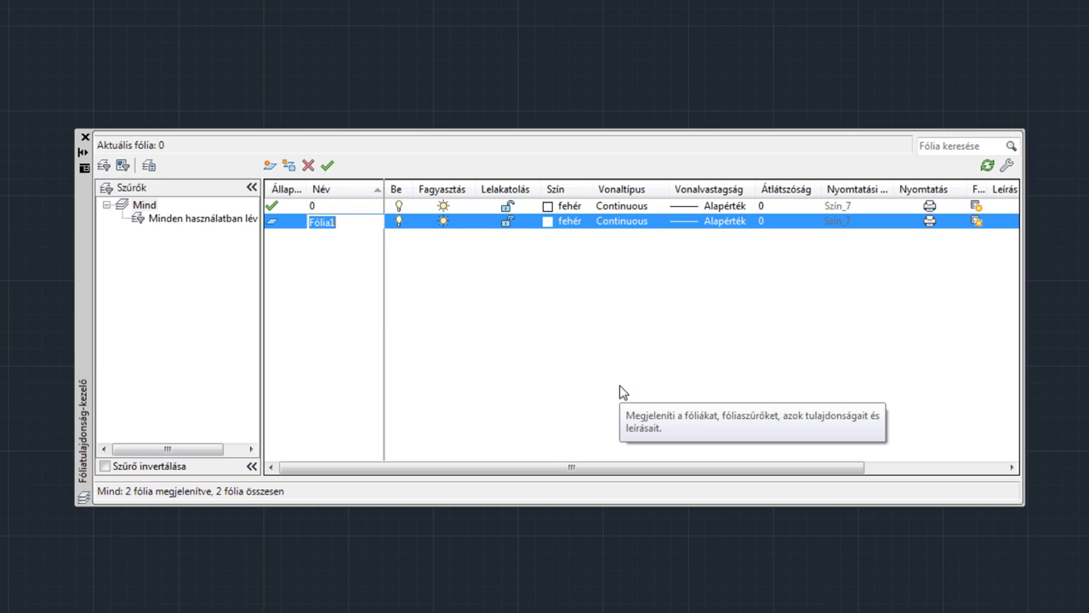
text(vastag)
key(Return)
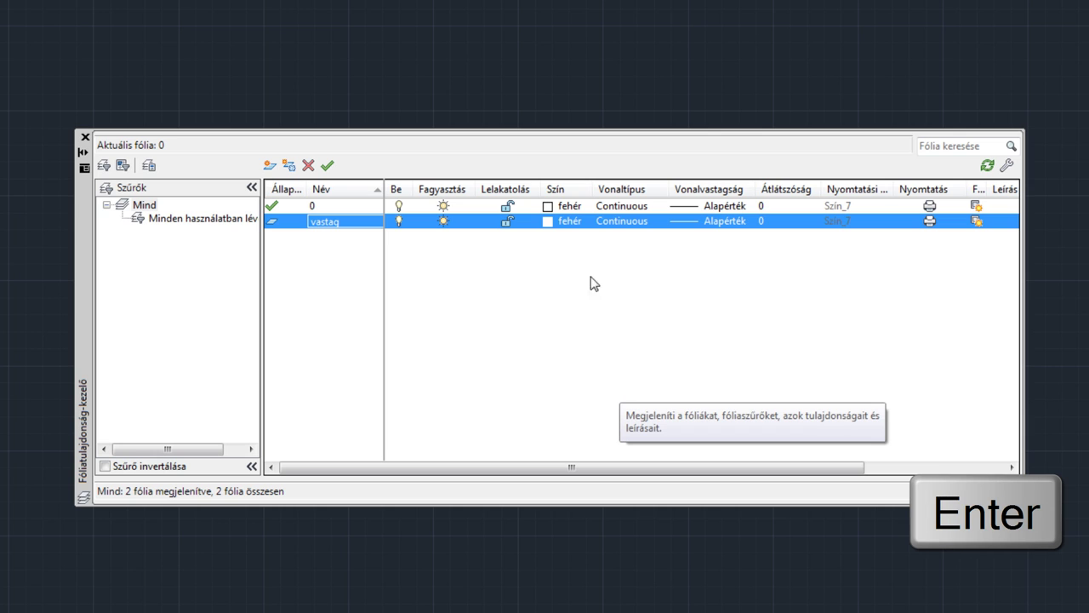
click(549, 221)
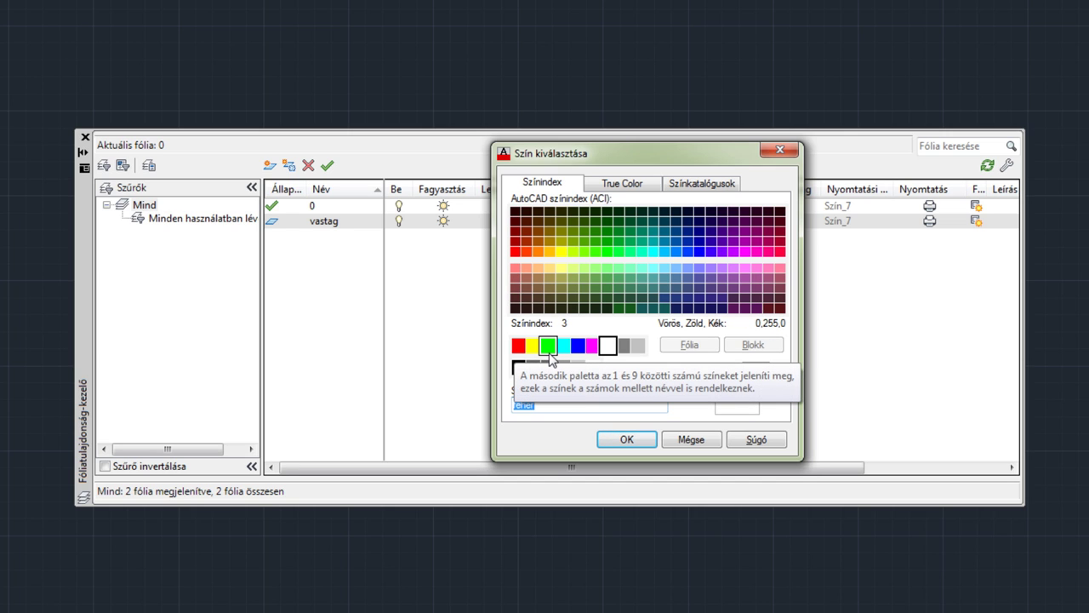
click(549, 349)
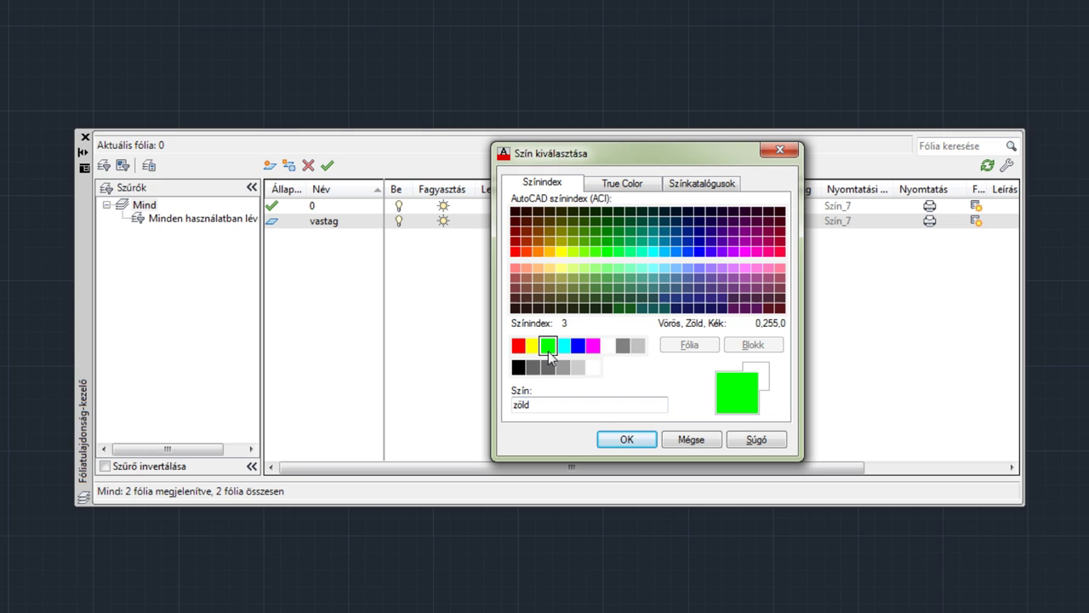
click(626, 439)
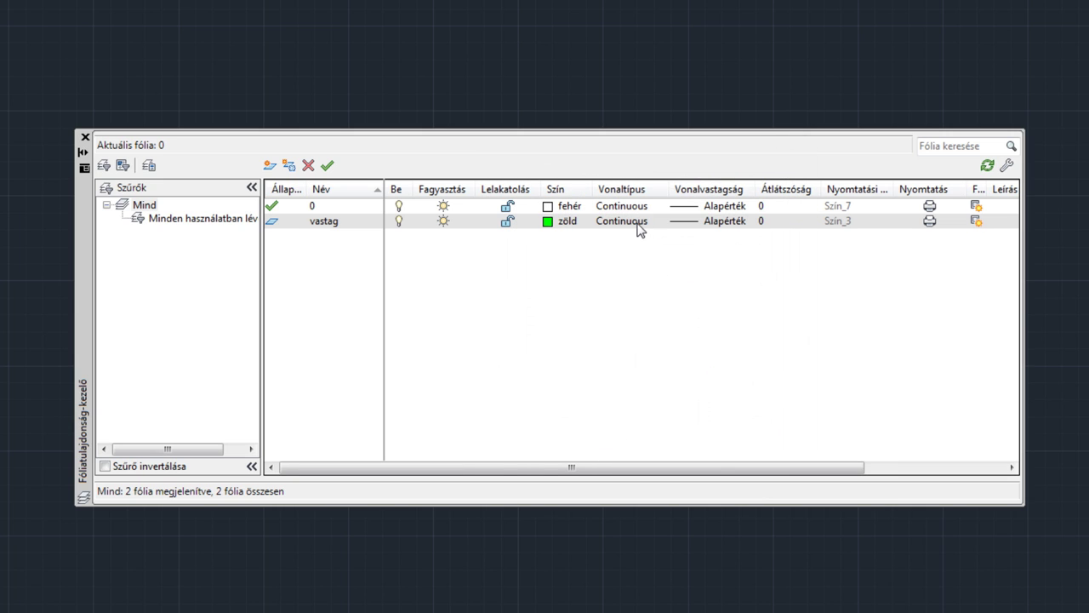
Give the vastag layer a 0.50 mm lineweight.
click(691, 228)
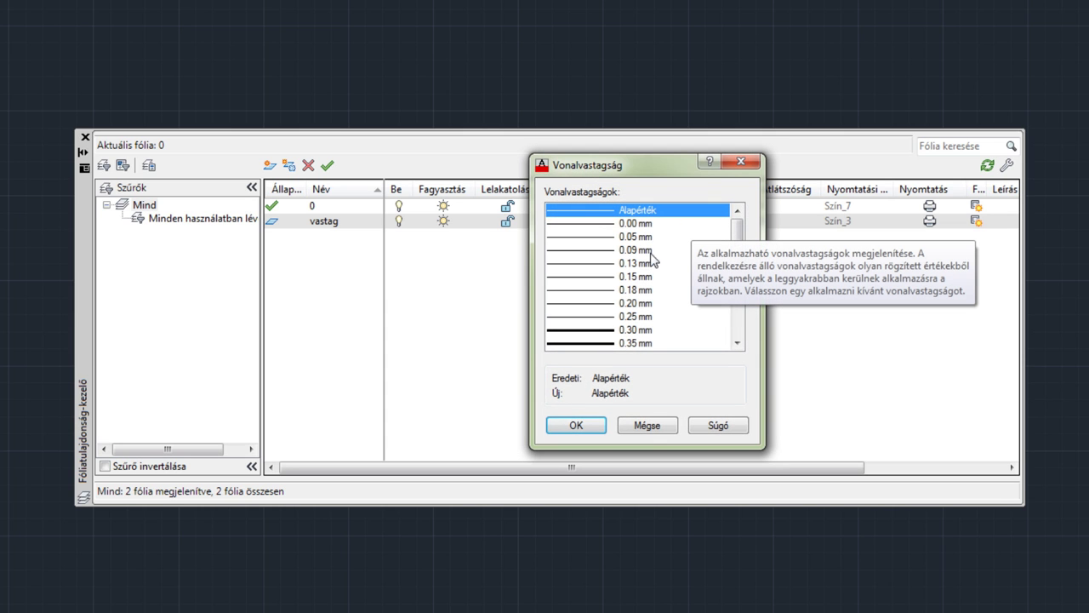
click(736, 342)
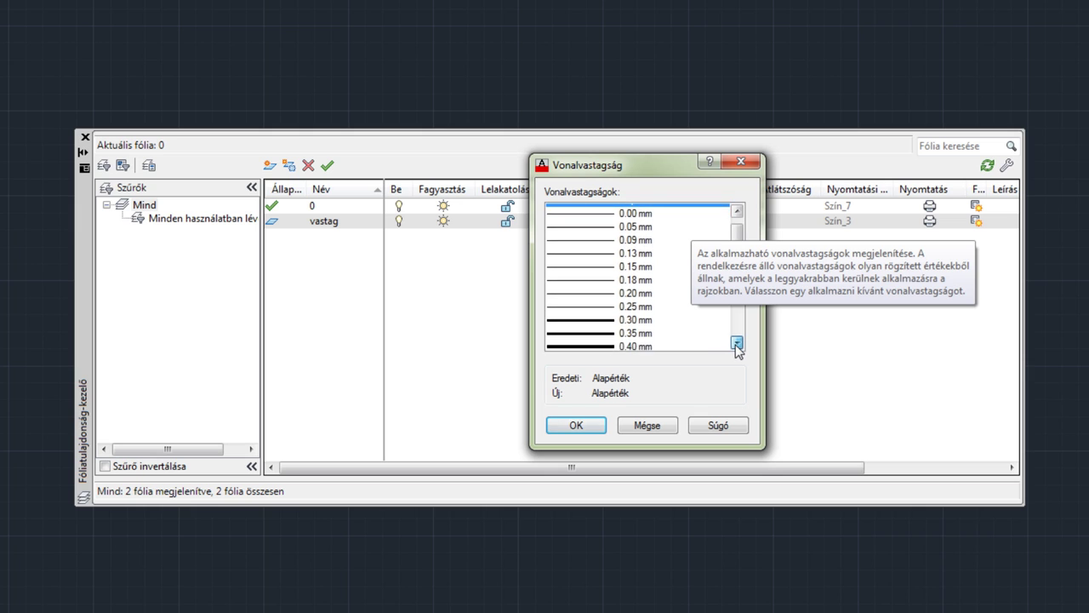
click(737, 342)
click(634, 343)
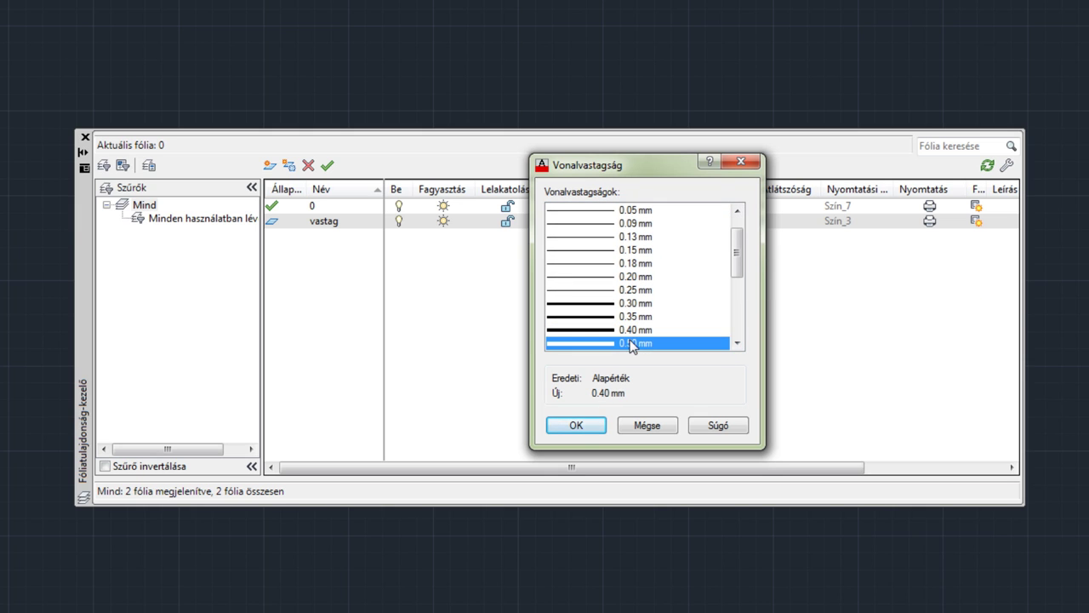
click(576, 425)
Create a new layer named vékony, correcting the misspelled letter in its name.
click(269, 165)
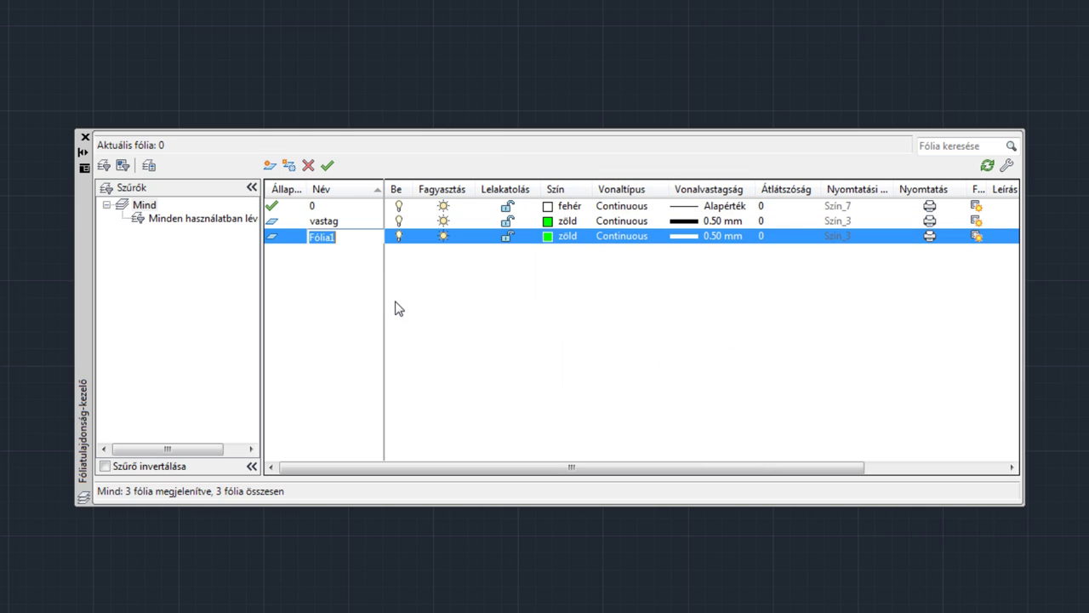
text(vákony)
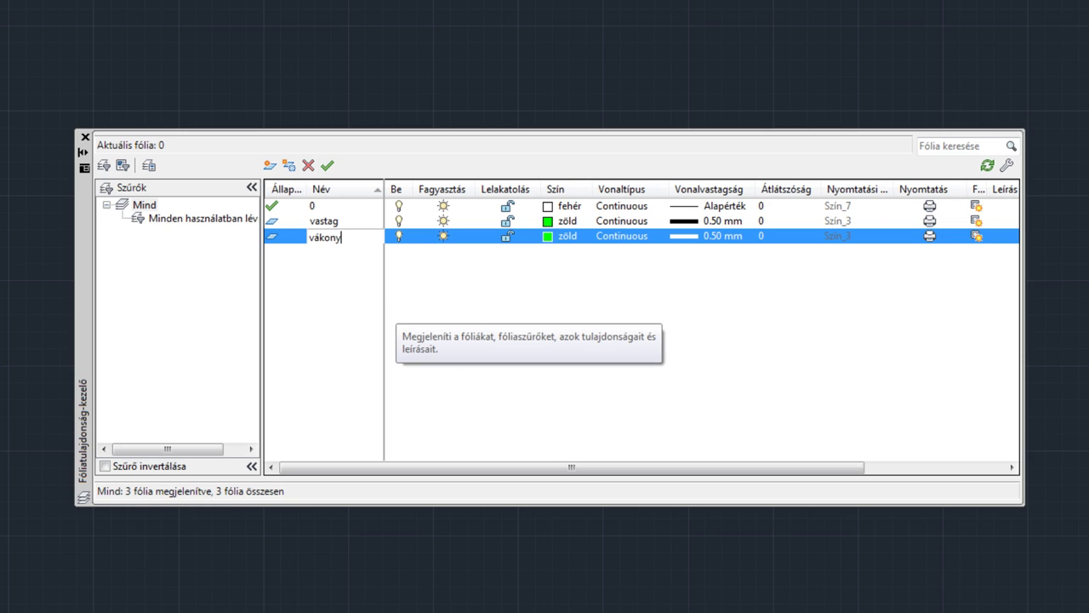
key(Left)
key(Left)
key(Left)
key(BackSpace)
text(é)
key(Return)
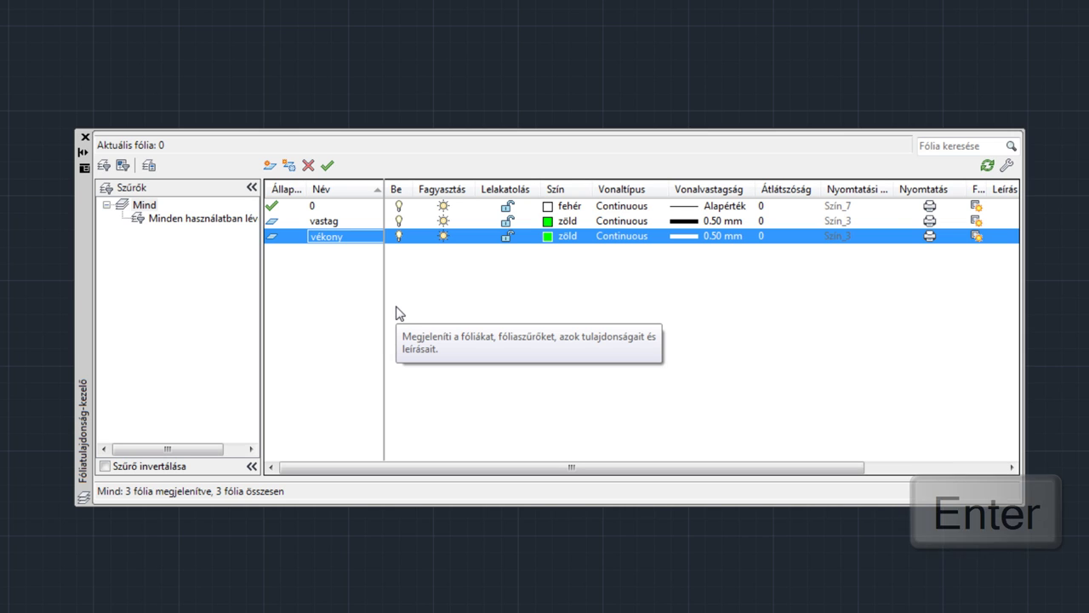
Make vékony yellow with a 0.30 mm lineweight, then add another new layer.
click(548, 236)
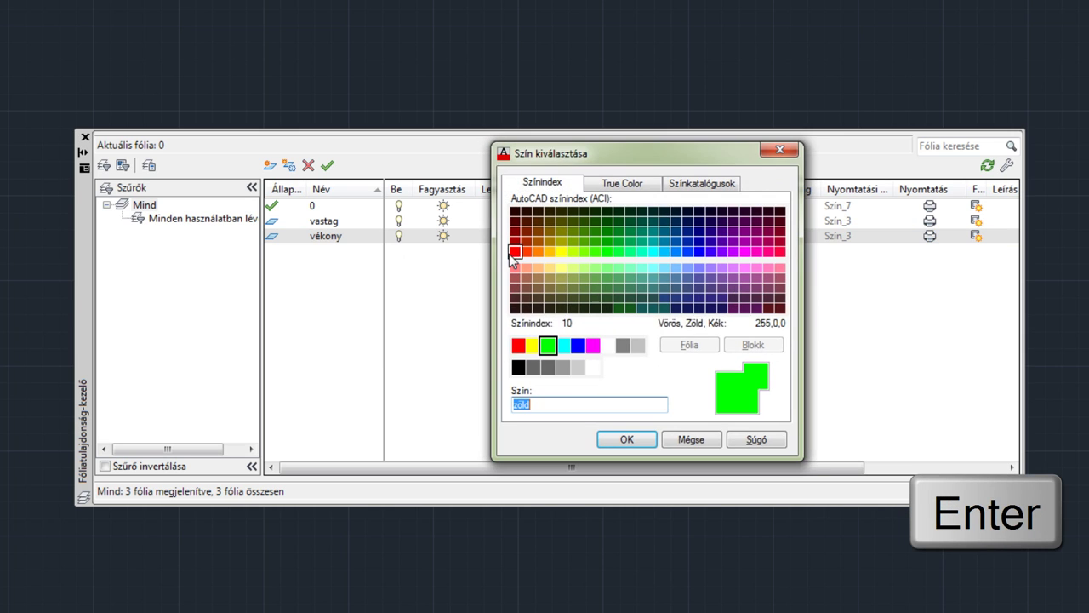
click(534, 347)
click(626, 439)
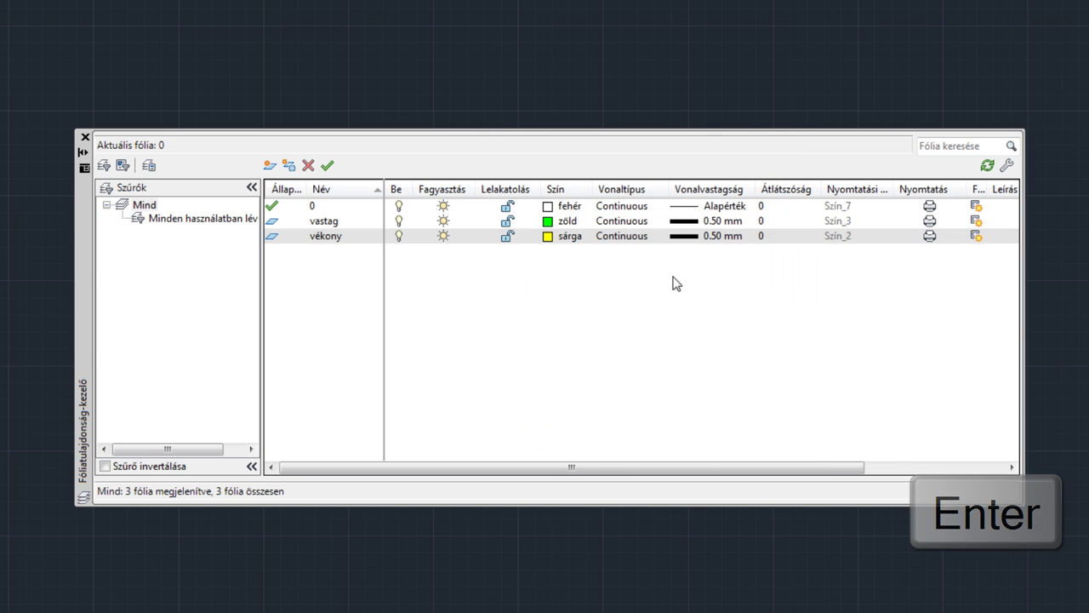
click(687, 244)
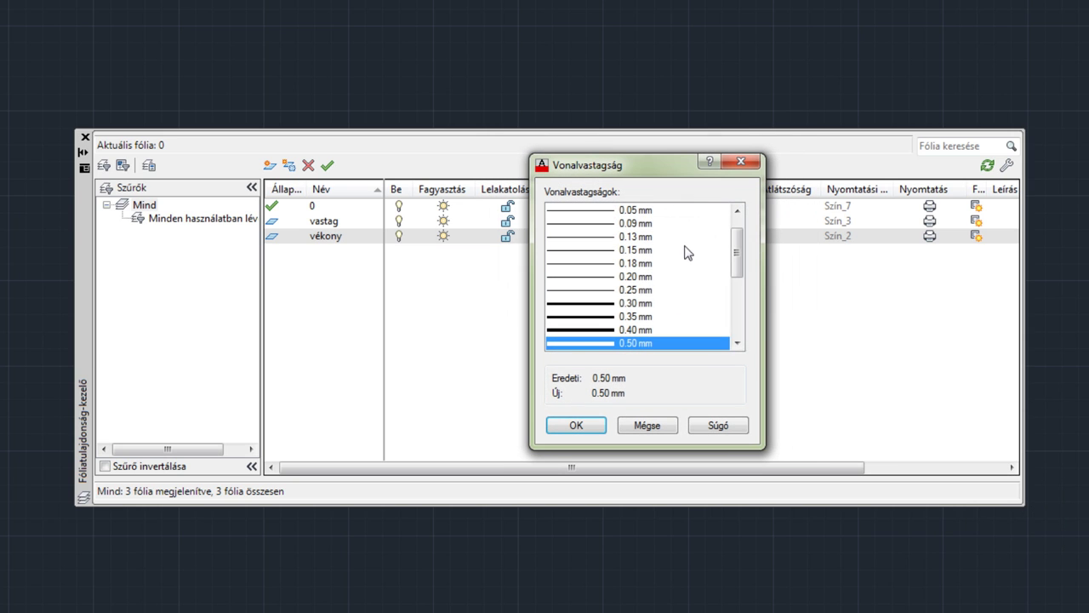
click(644, 303)
click(587, 425)
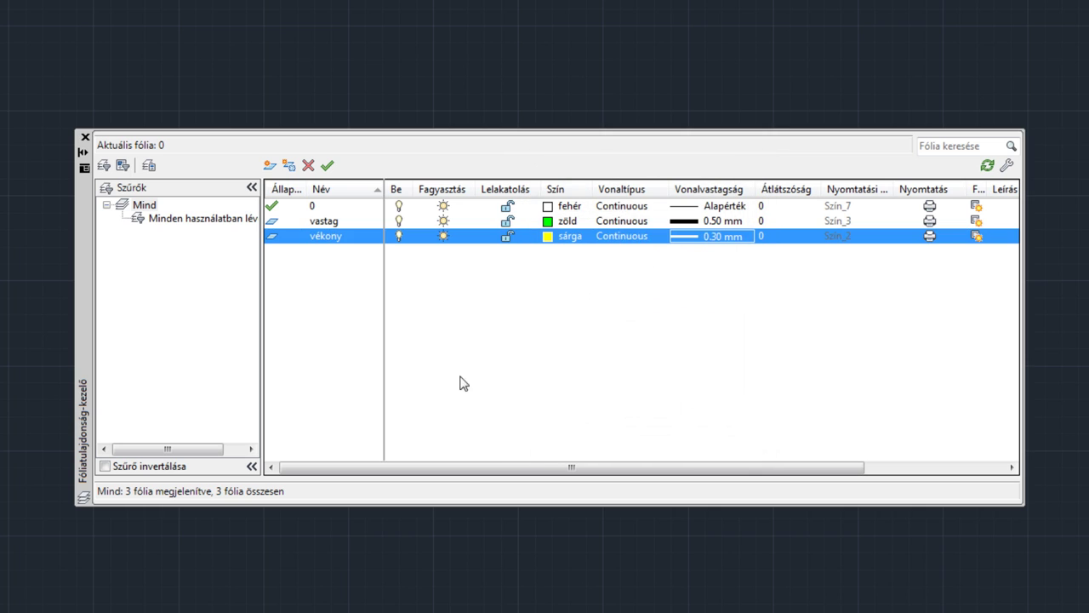
click(270, 166)
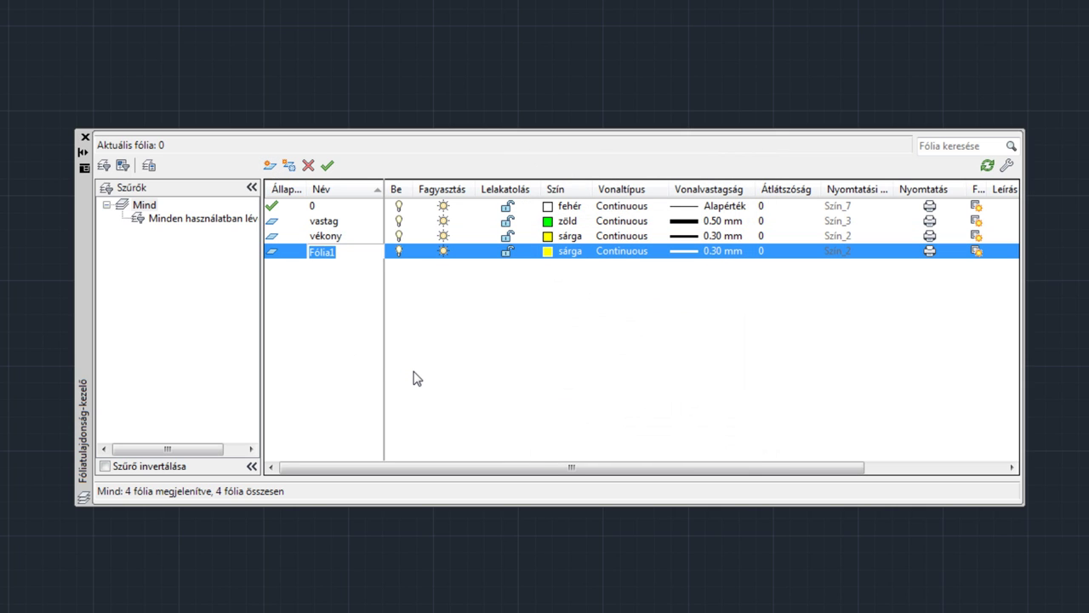
Name the new layer szaggatott and give it cyan colour with 0.20 mm lineweight.
text(szaggatott)
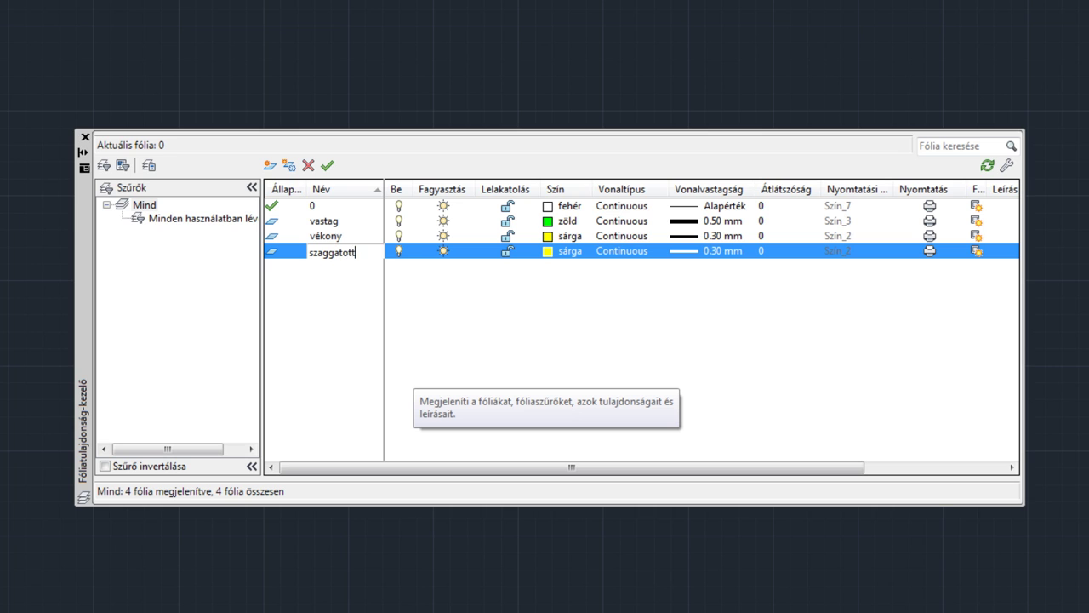
key(Return)
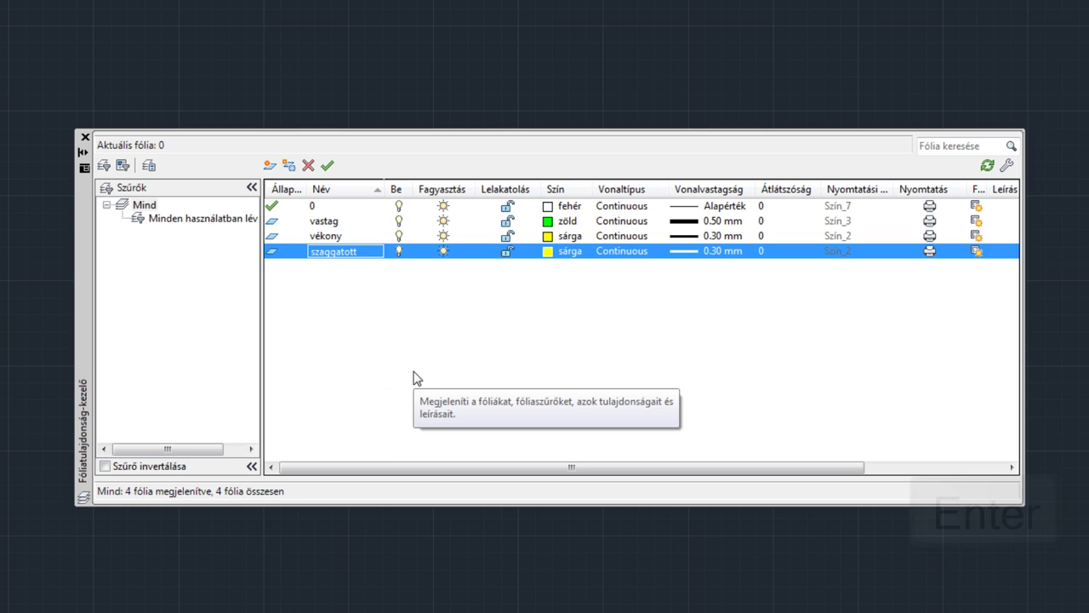
click(545, 252)
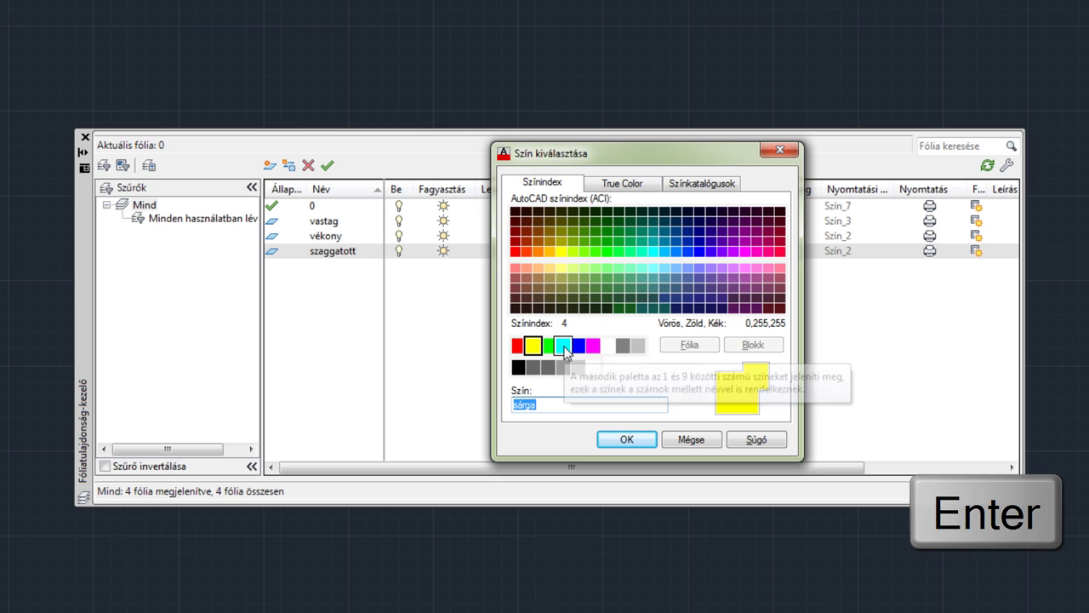
click(562, 345)
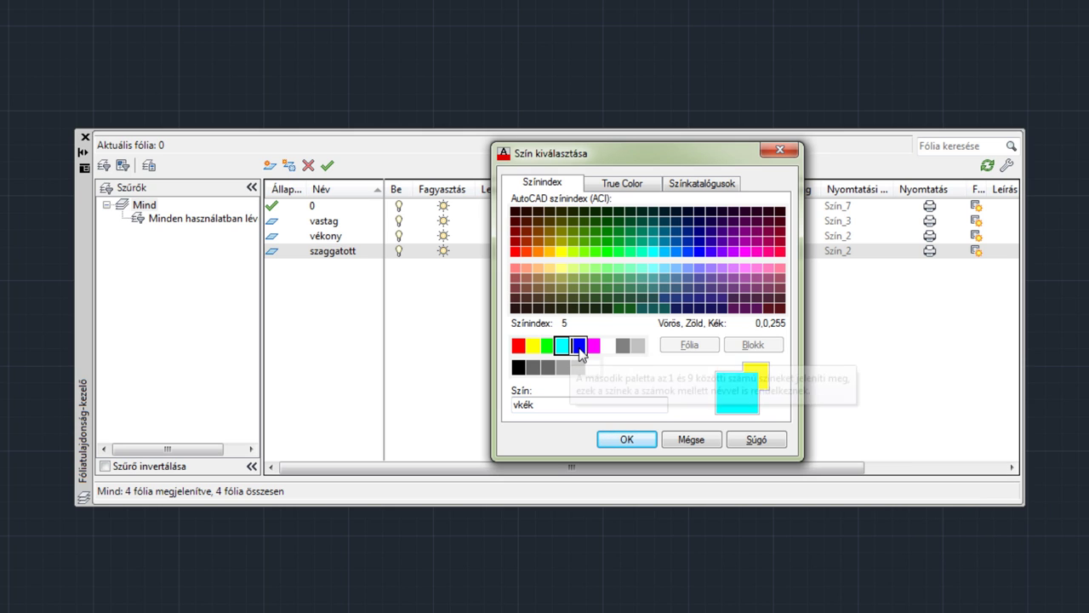
click(626, 439)
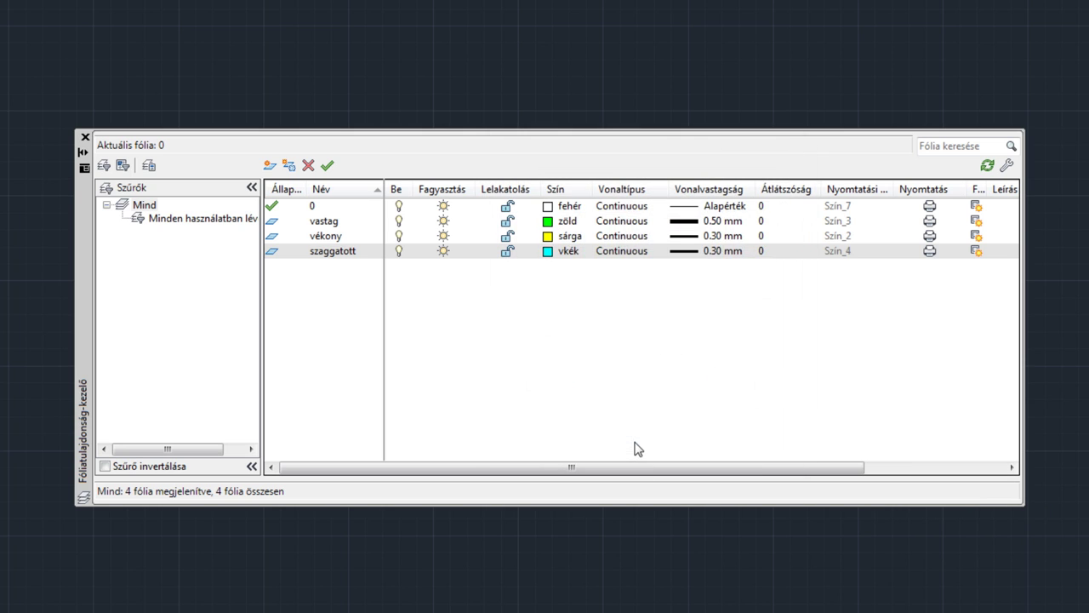
click(691, 254)
click(691, 253)
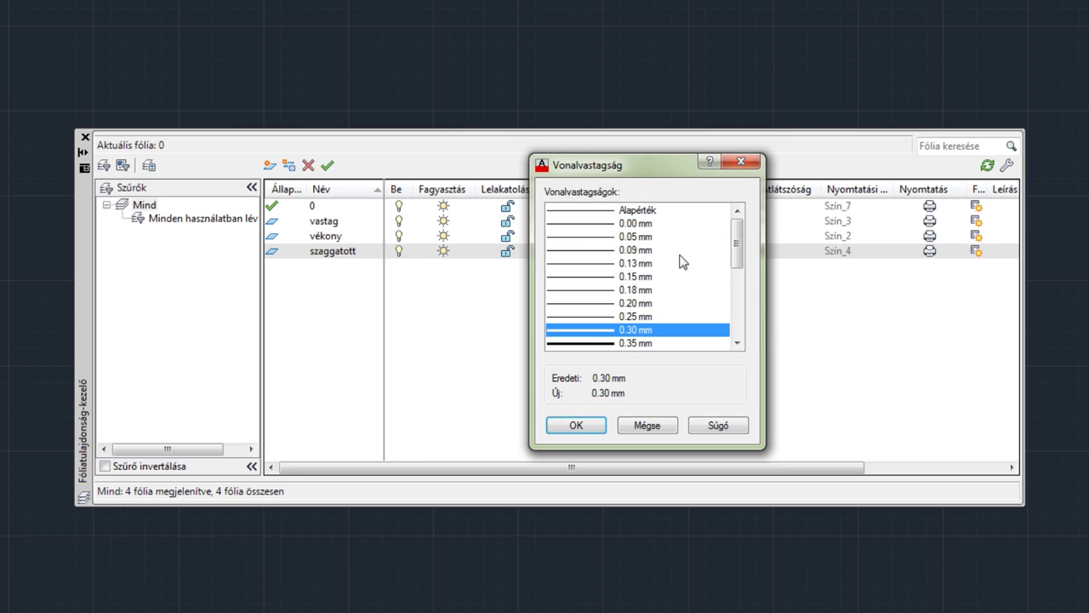
click(582, 421)
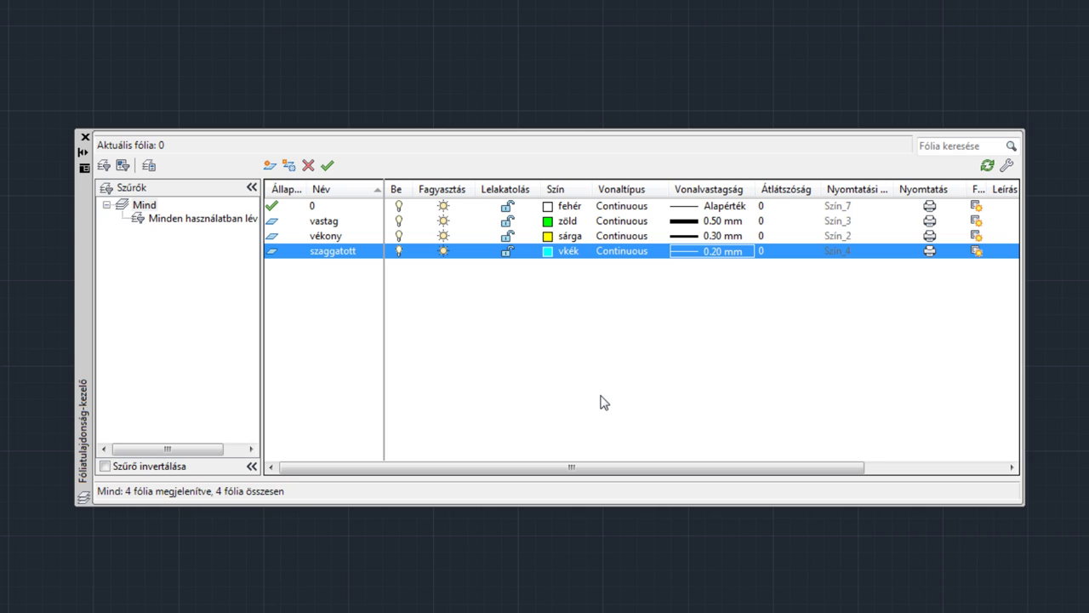
Load the SZAGGATOTT linetype from acadiso.lin and assign it to the szaggatott layer.
click(626, 255)
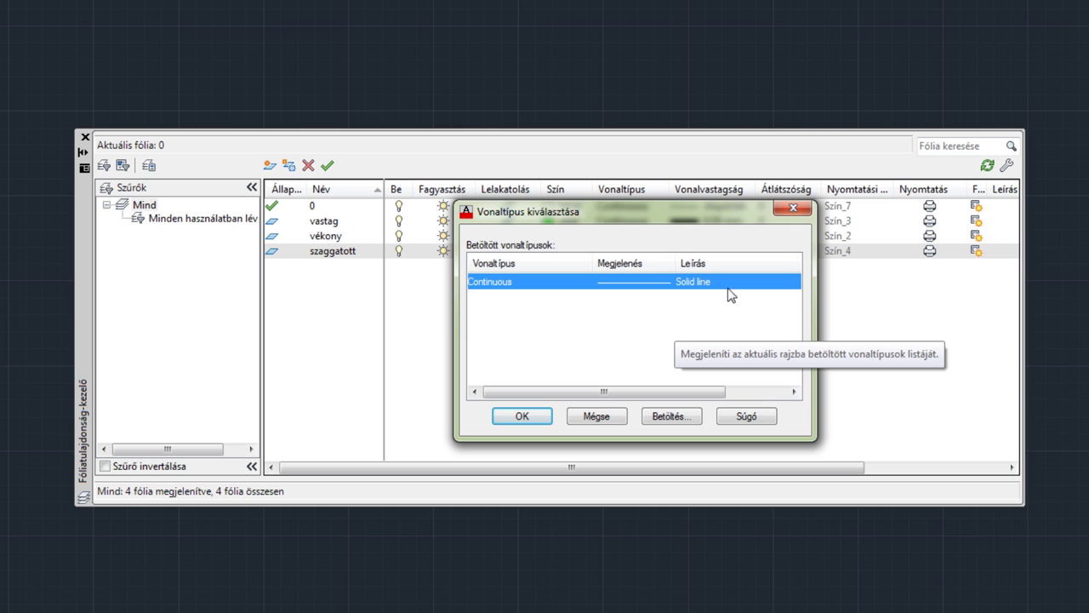
click(678, 417)
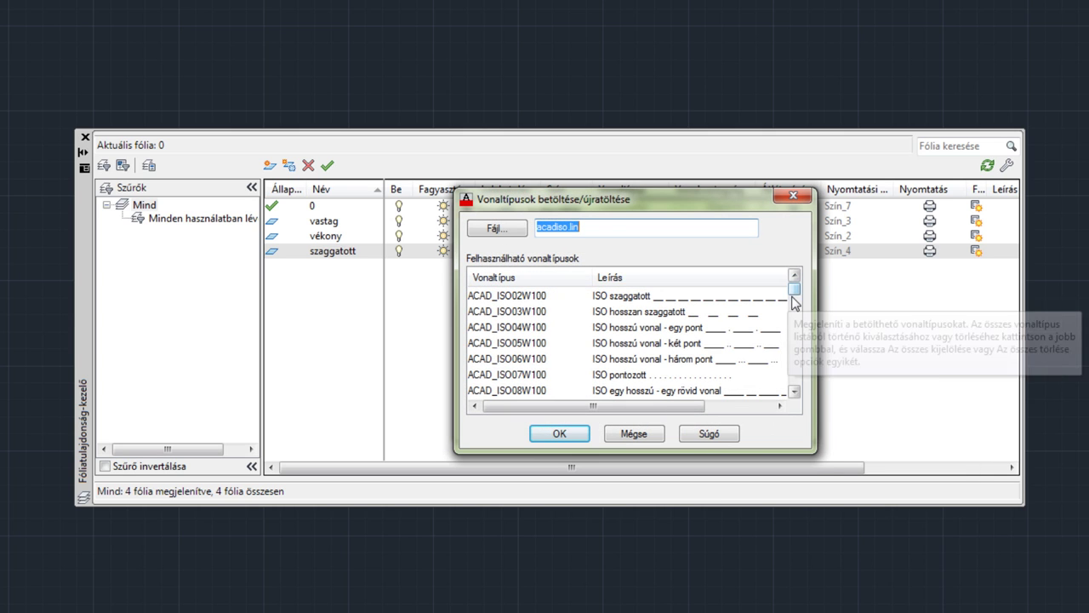
click(644, 232)
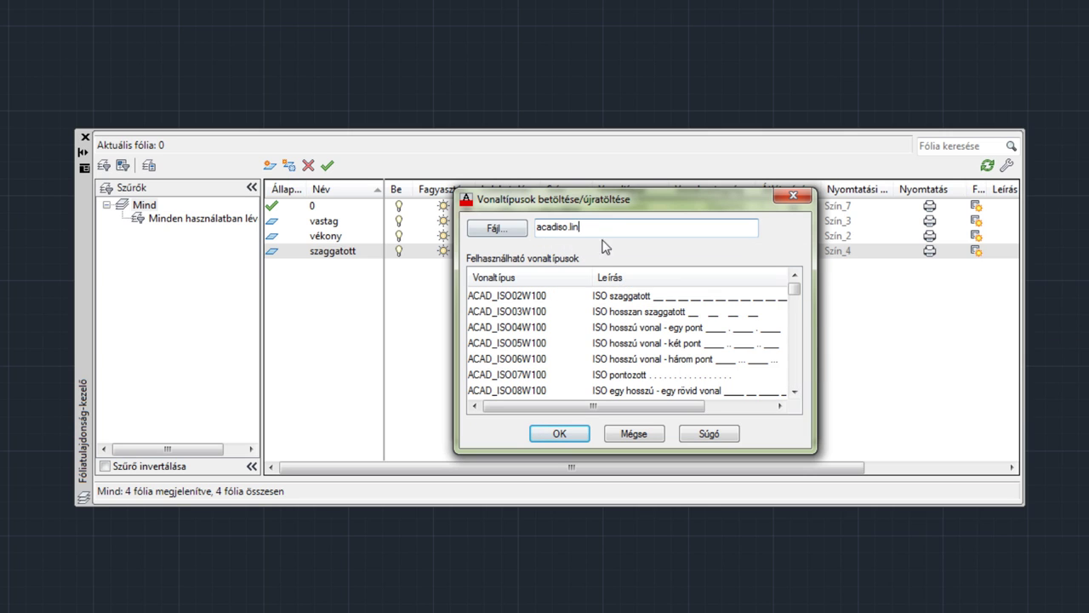
scroll(798, 299, down, 1)
drag(796, 298, 805, 385)
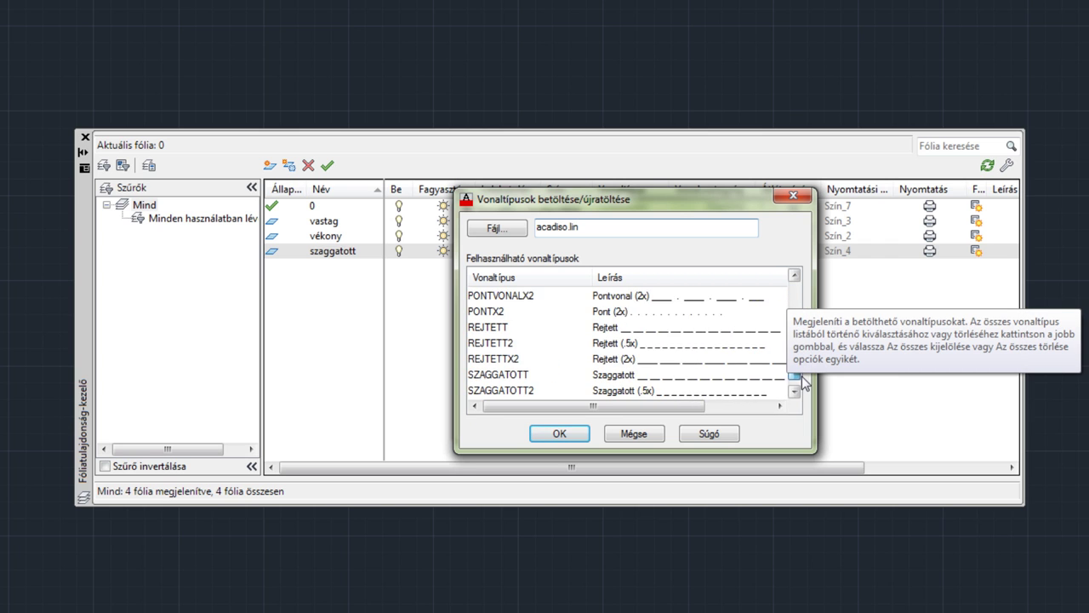
click(508, 343)
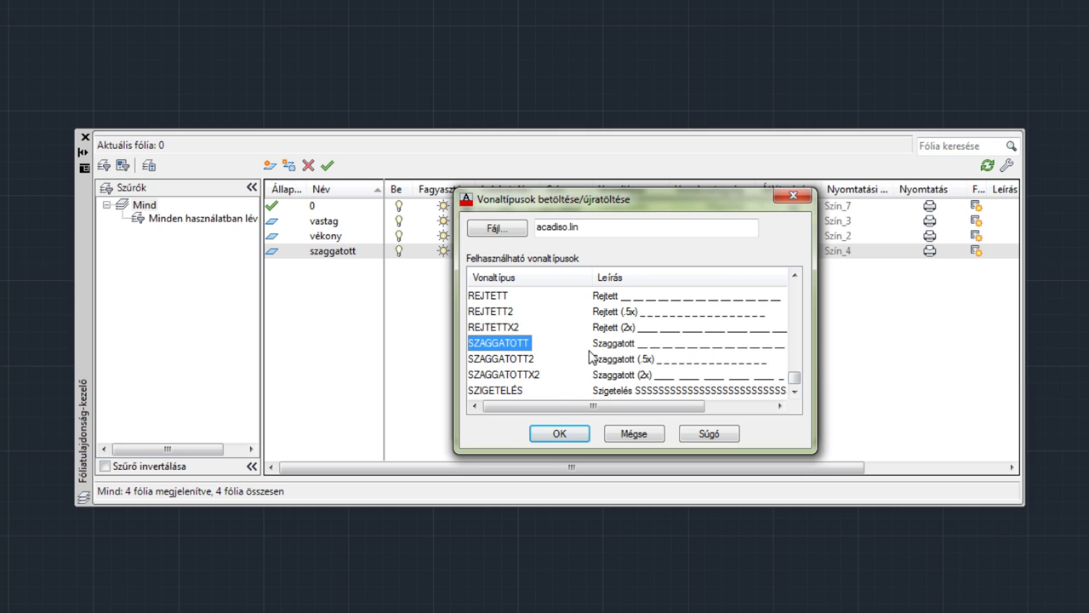
click(557, 433)
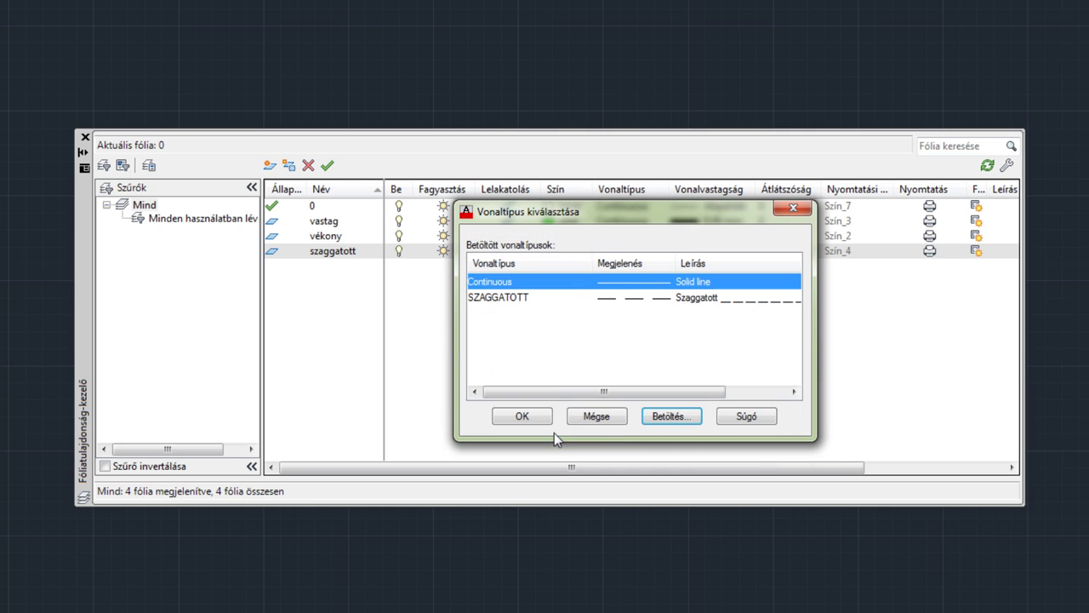
click(507, 299)
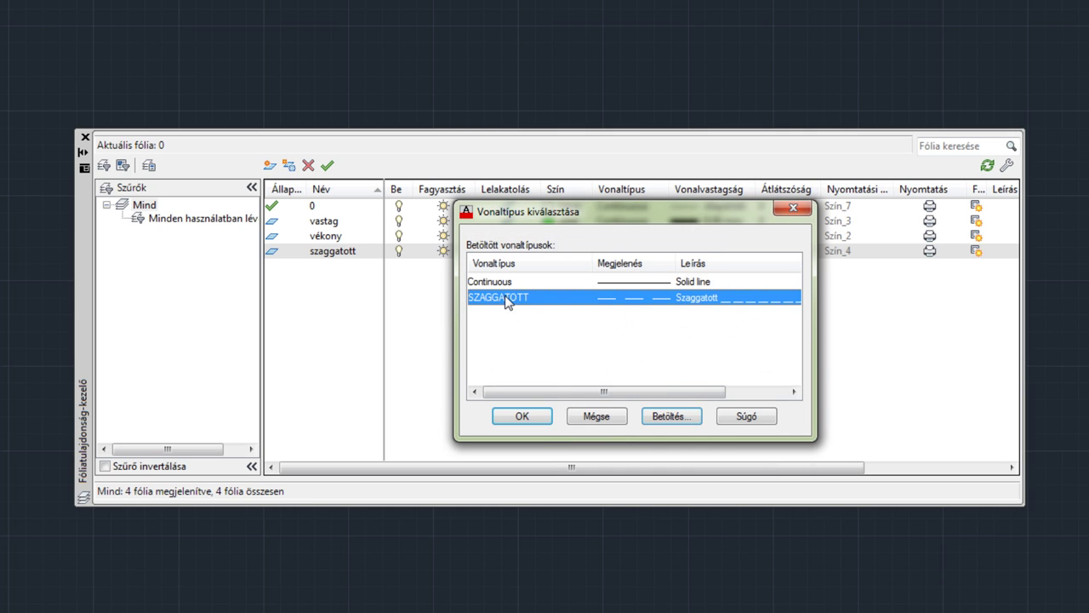
click(521, 417)
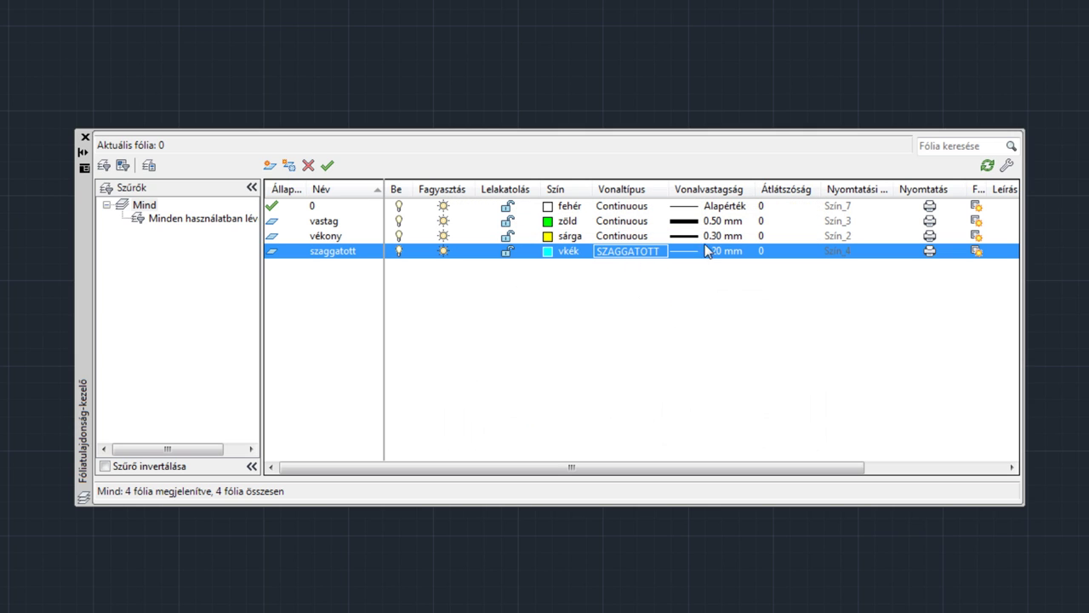
drag(669, 188, 678, 189)
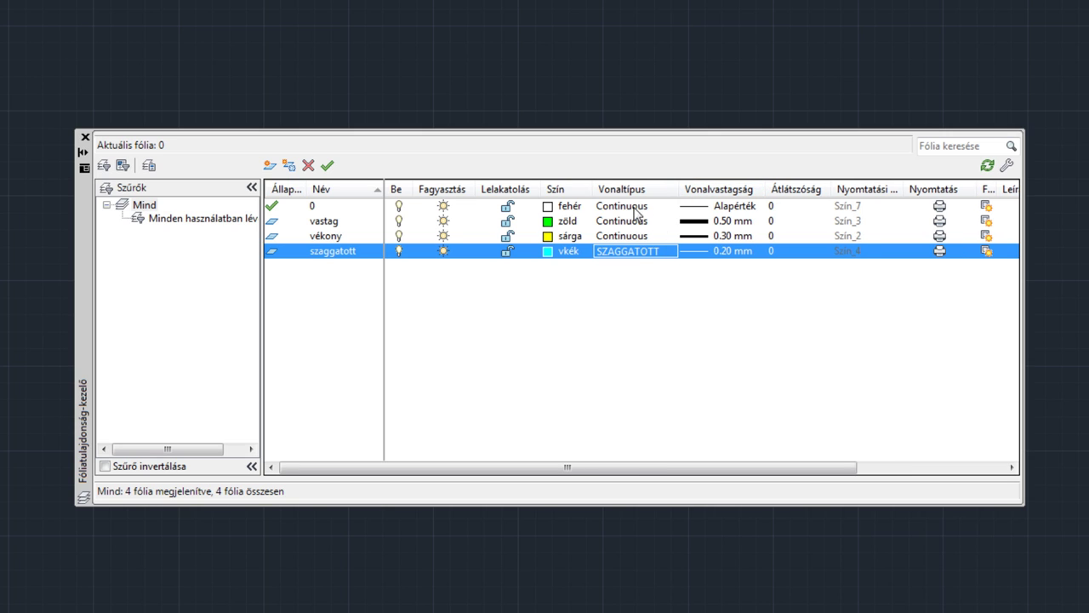
click(315, 226)
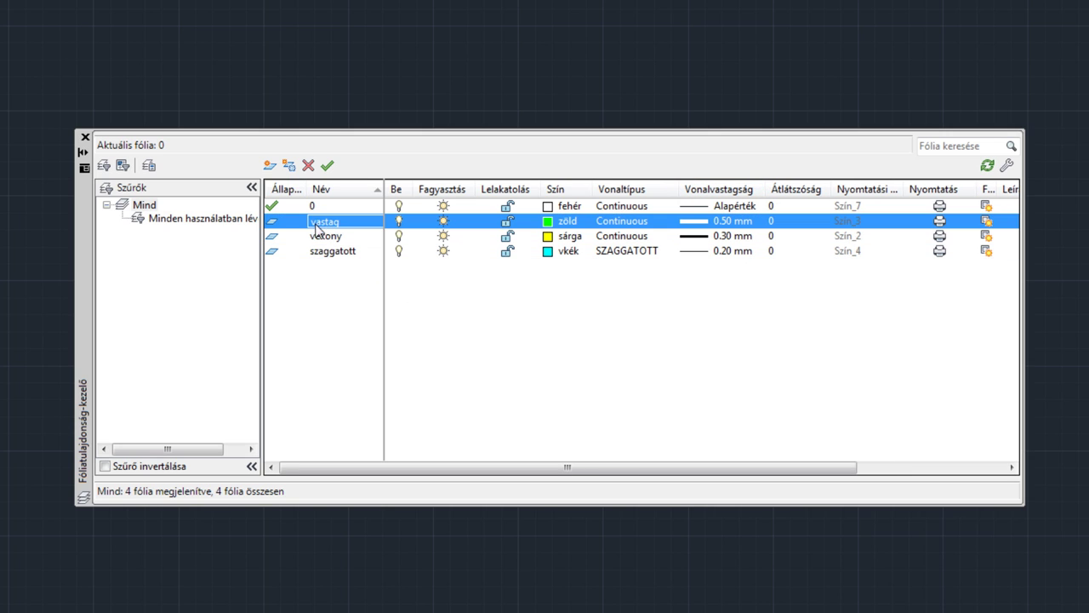
Make vastag current and draw a green four-point, three-segment zigzag line.
click(326, 166)
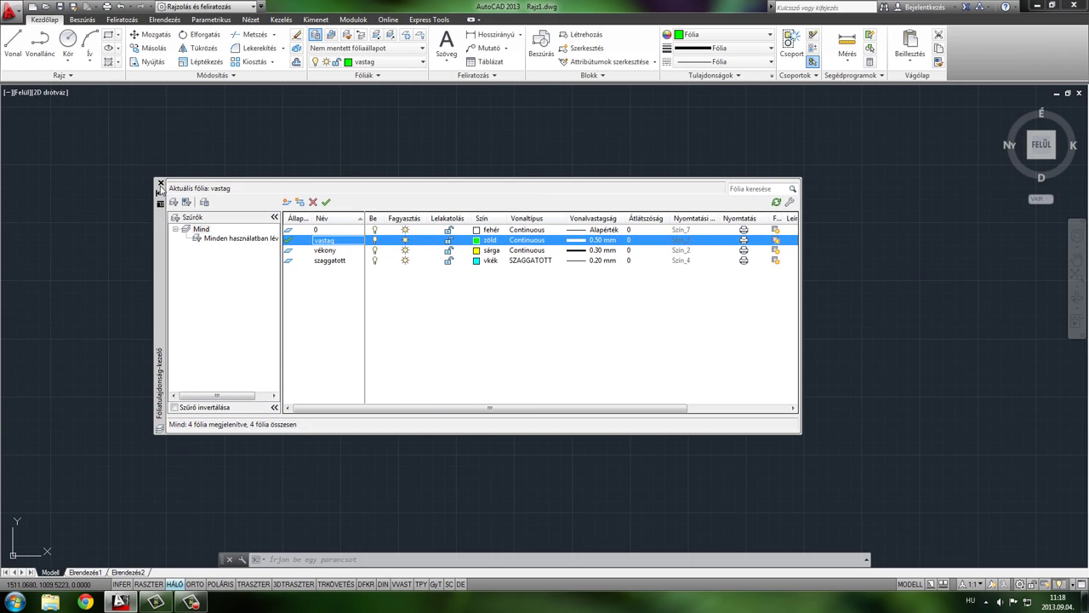
click(134, 168)
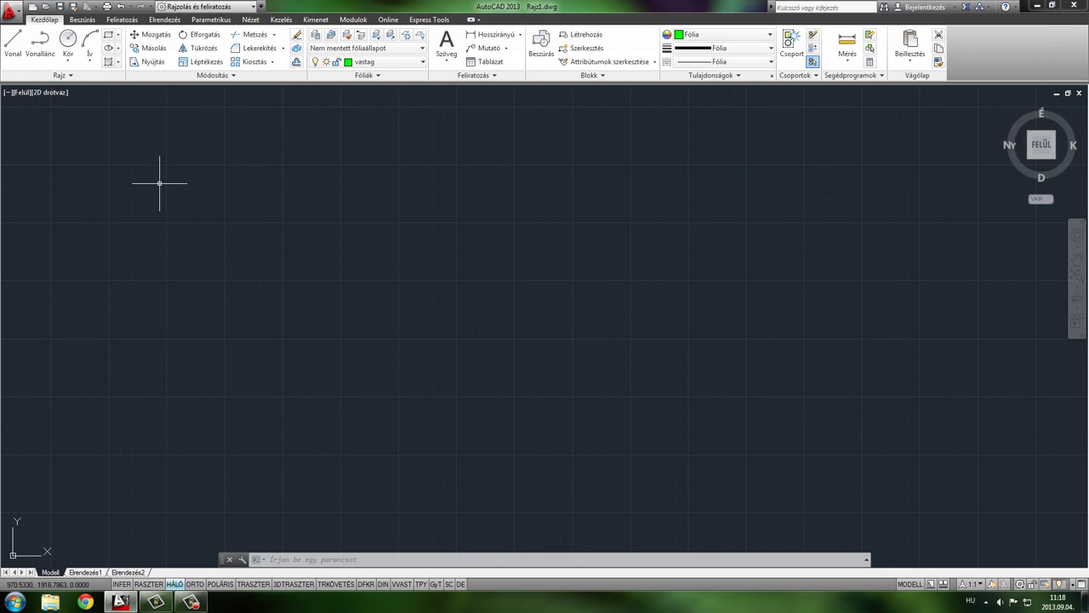
click(12, 44)
click(162, 395)
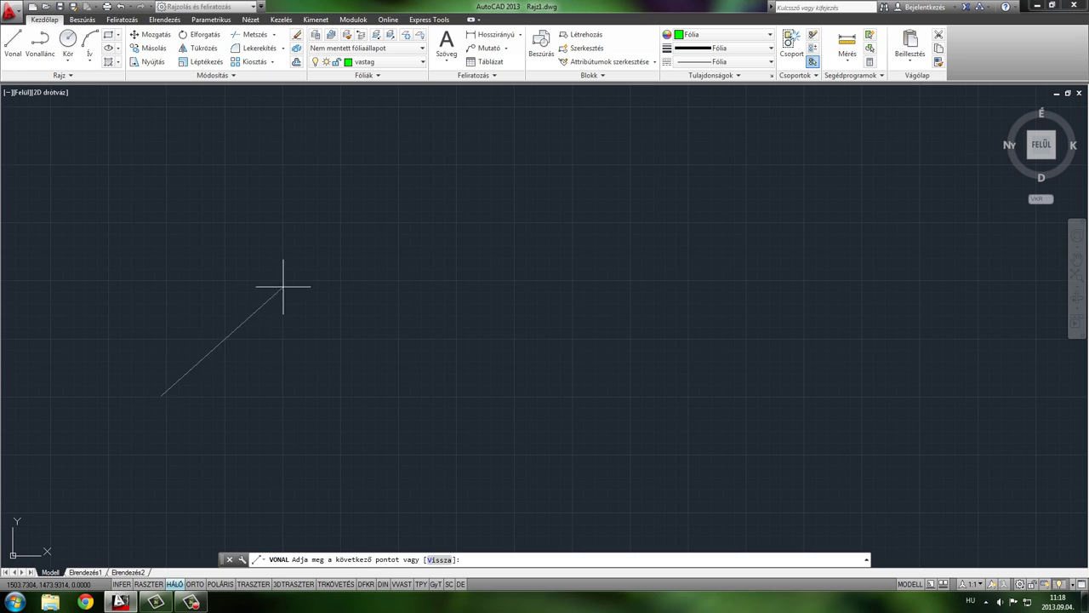
click(310, 166)
click(478, 388)
click(686, 225)
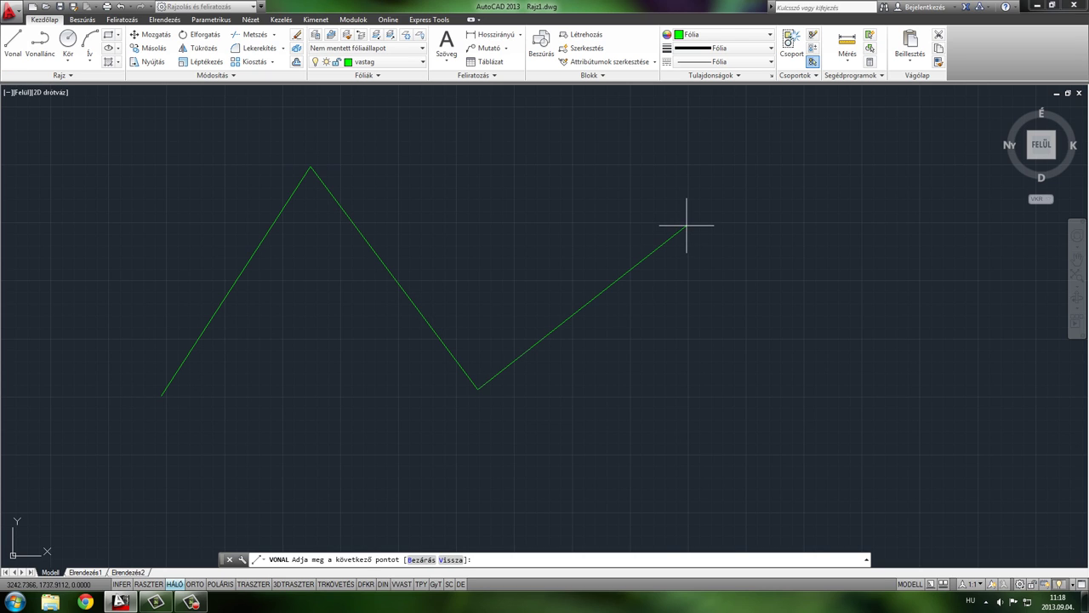
key(Return)
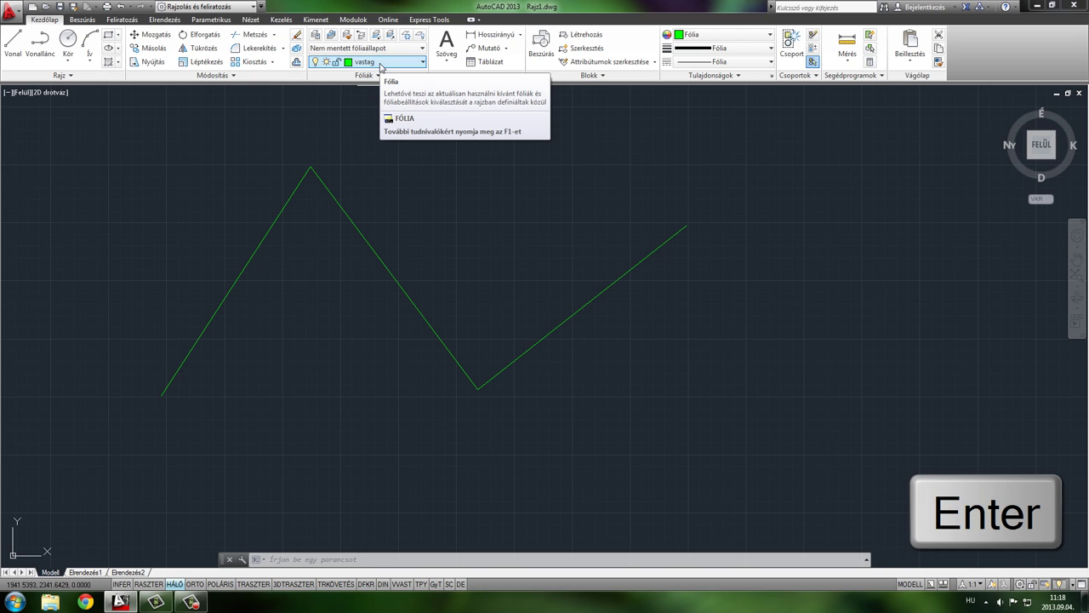
click(380, 61)
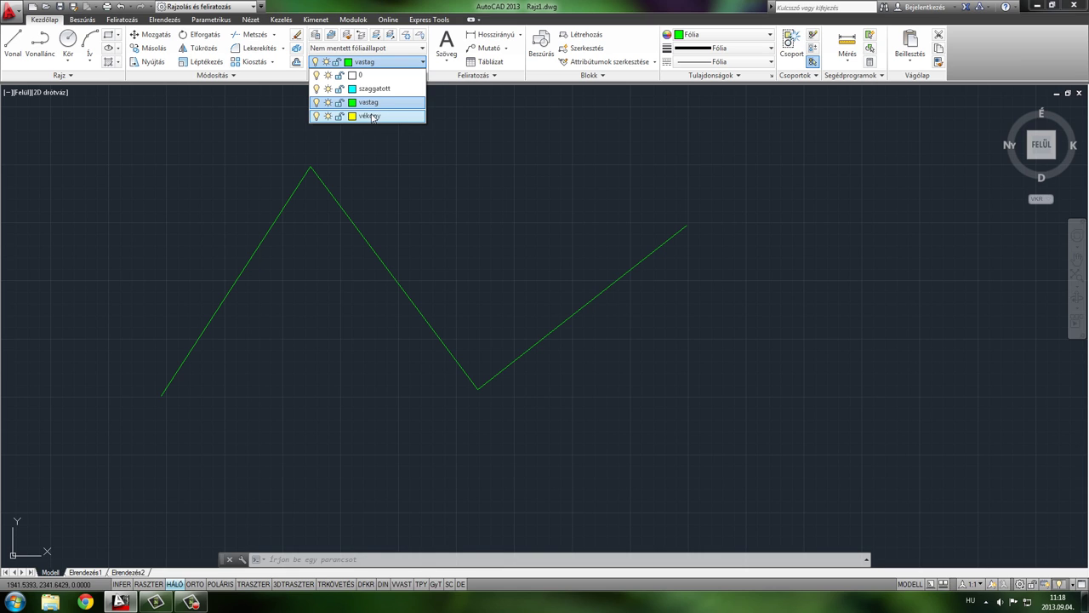
Make vékony current and draw a yellow three-segment line crossing the zigzag.
click(369, 116)
click(13, 42)
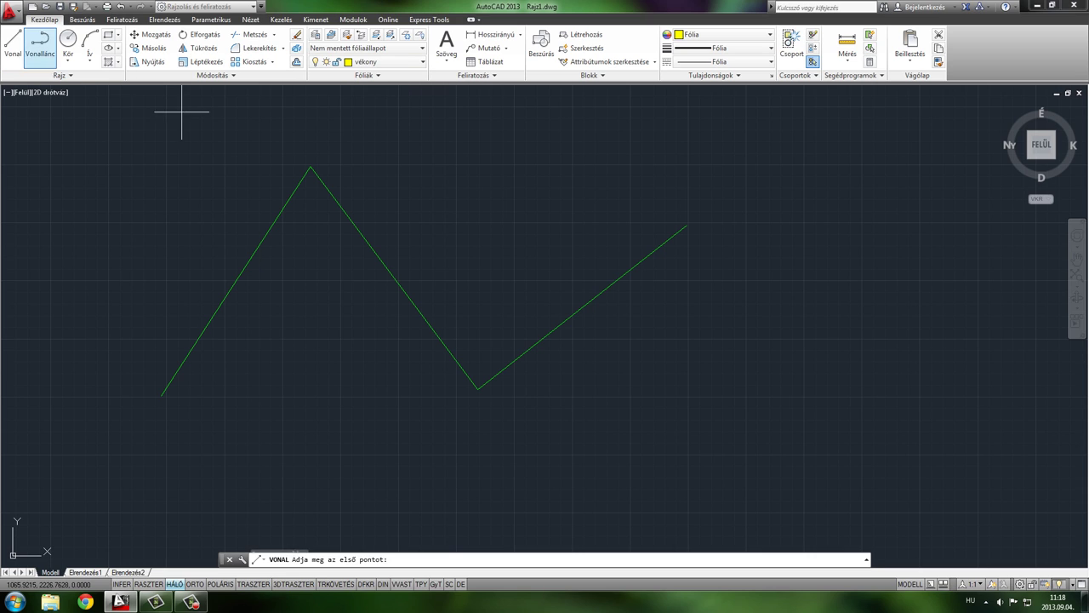
click(417, 153)
click(327, 339)
click(475, 465)
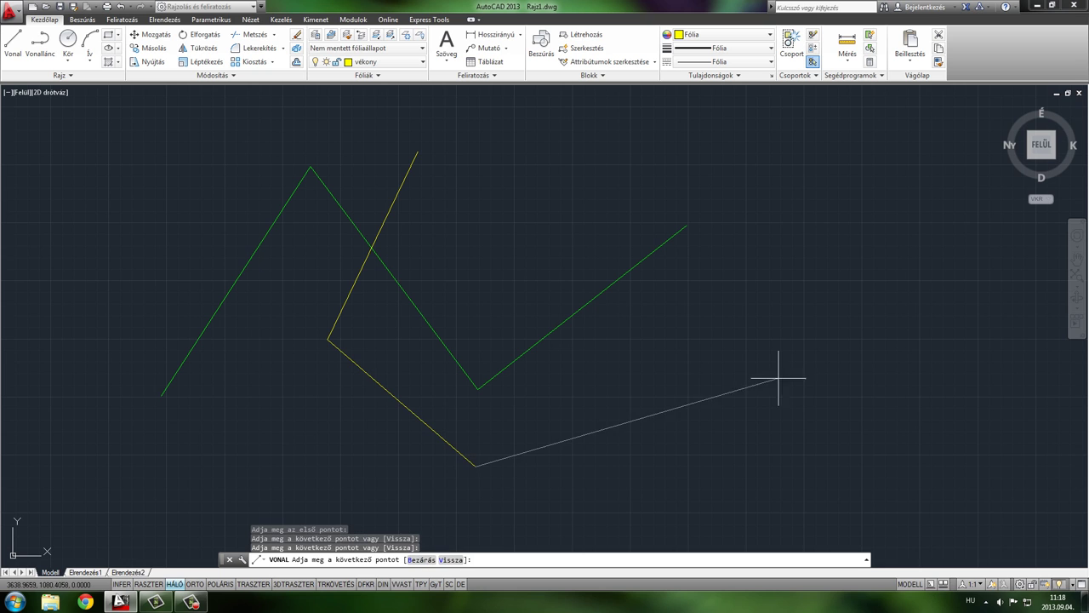
click(783, 365)
key(Return)
Pan and zoom around the drawing to inspect the crossing green and yellow lines.
mouse_move(479, 348)
middle_down()
mouse_move(511, 292)
mouse_move(413, 309)
mouse_move(425, 269)
middle_up()
scroll(401, 322, up, 2)
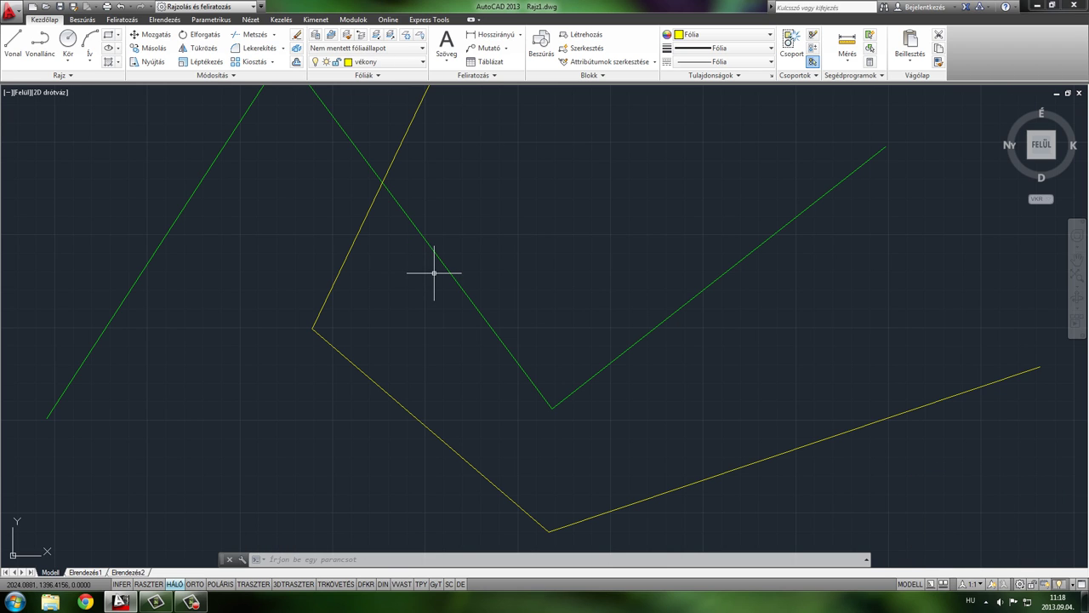
middle_drag(447, 333, 479, 300)
scroll(484, 311, down, 2)
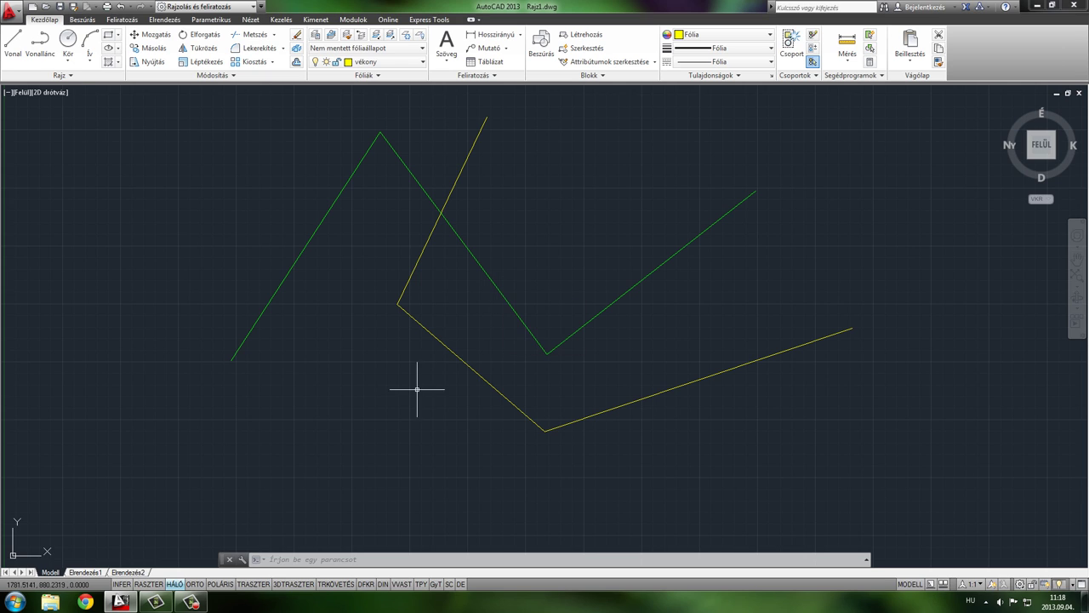
mouse_move(418, 377)
middle_down()
mouse_move(363, 358)
mouse_move(380, 367)
middle_up()
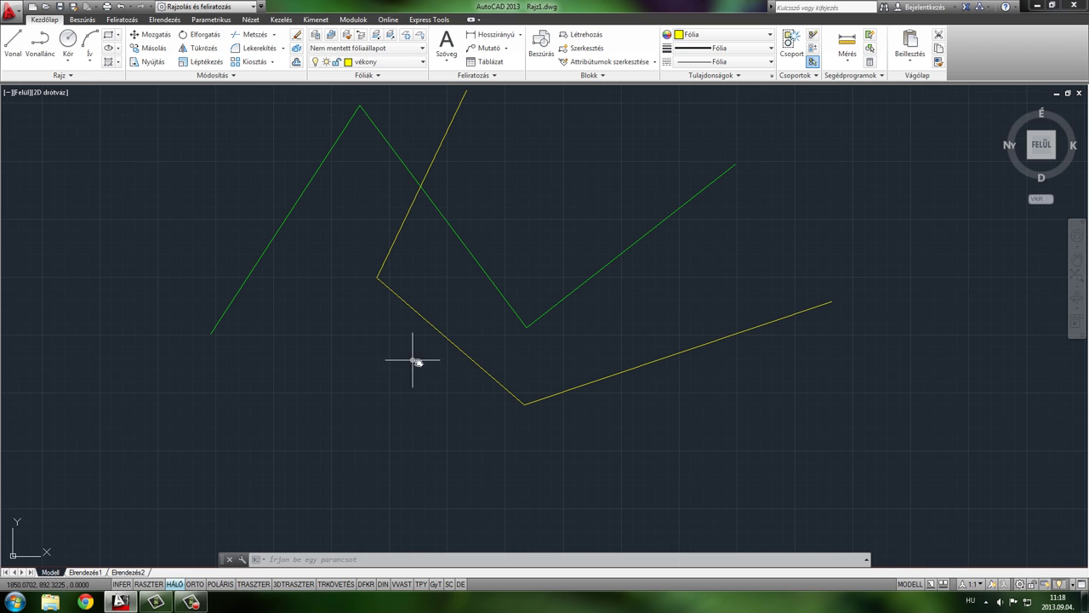
middle_drag(413, 359, 437, 414)
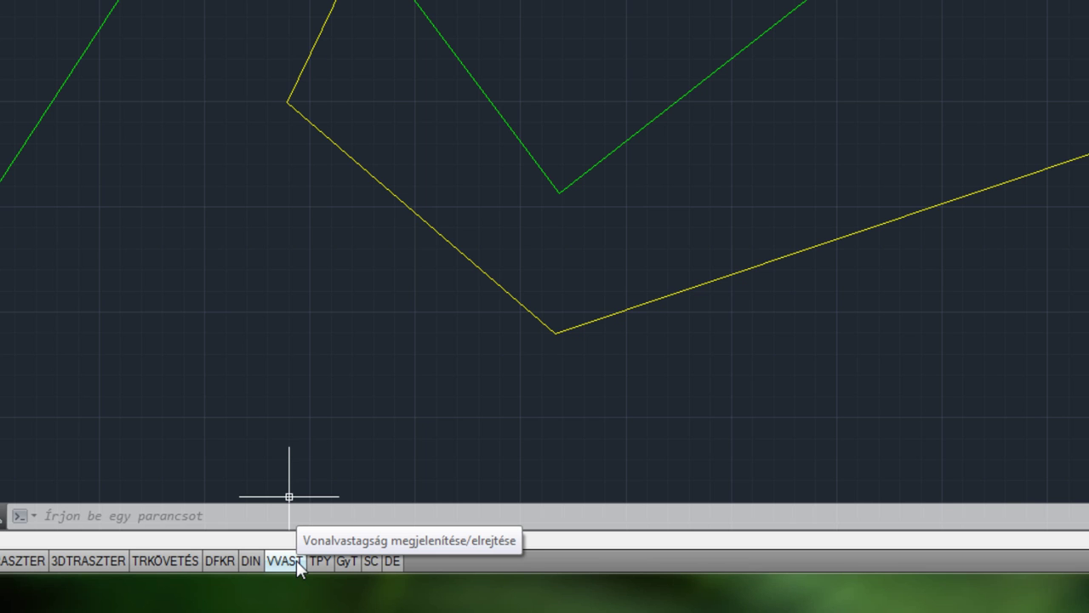
click(296, 560)
scroll(526, 361, up, 2)
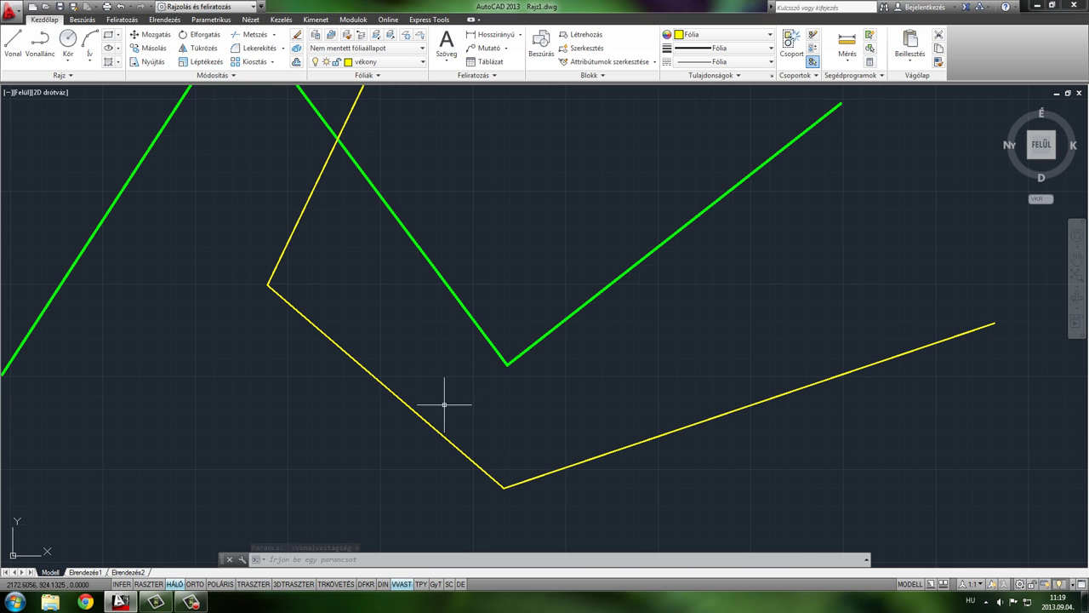
scroll(442, 401, down, 1)
scroll(428, 382, down, 1)
mouse_move(425, 406)
middle_down()
mouse_move(507, 377)
mouse_move(459, 355)
mouse_move(455, 377)
middle_up()
scroll(507, 377, up, 1)
scroll(459, 355, up, 1)
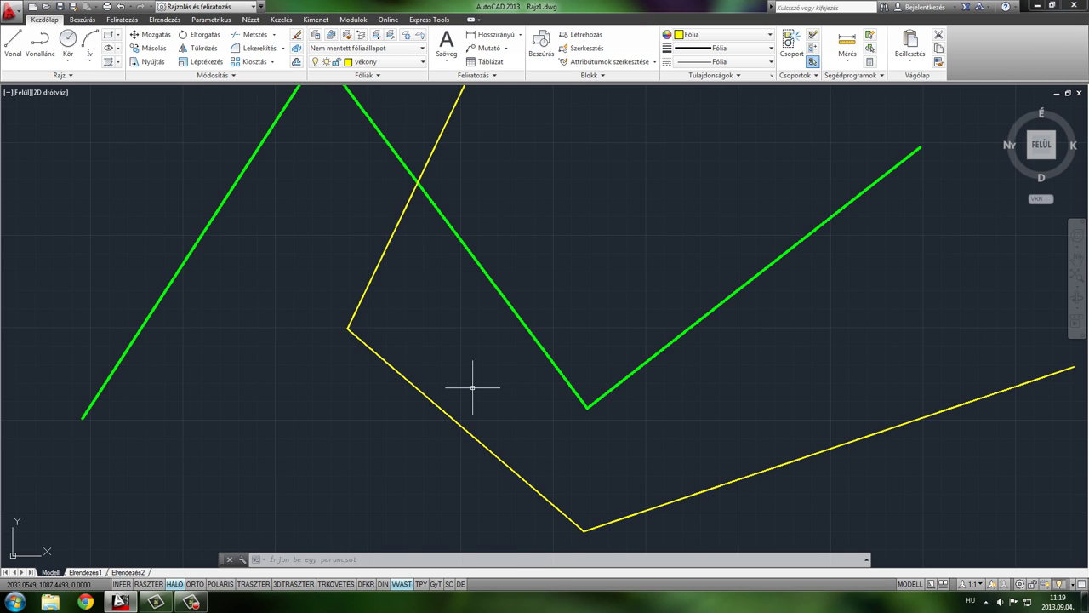
click(402, 585)
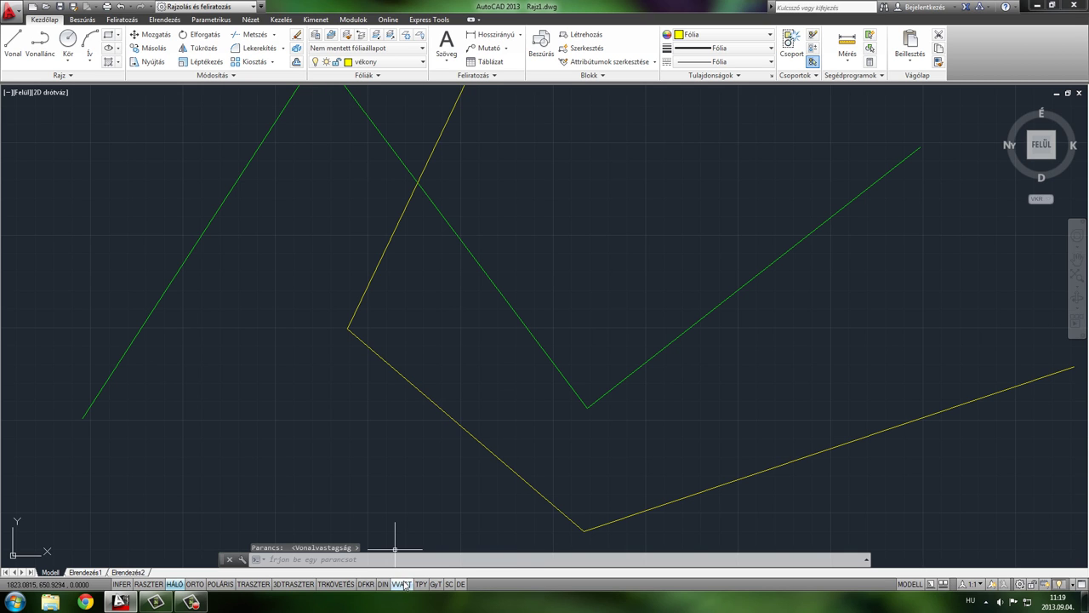
mouse_move(534, 438)
middle_down()
mouse_move(568, 418)
mouse_move(530, 433)
middle_up()
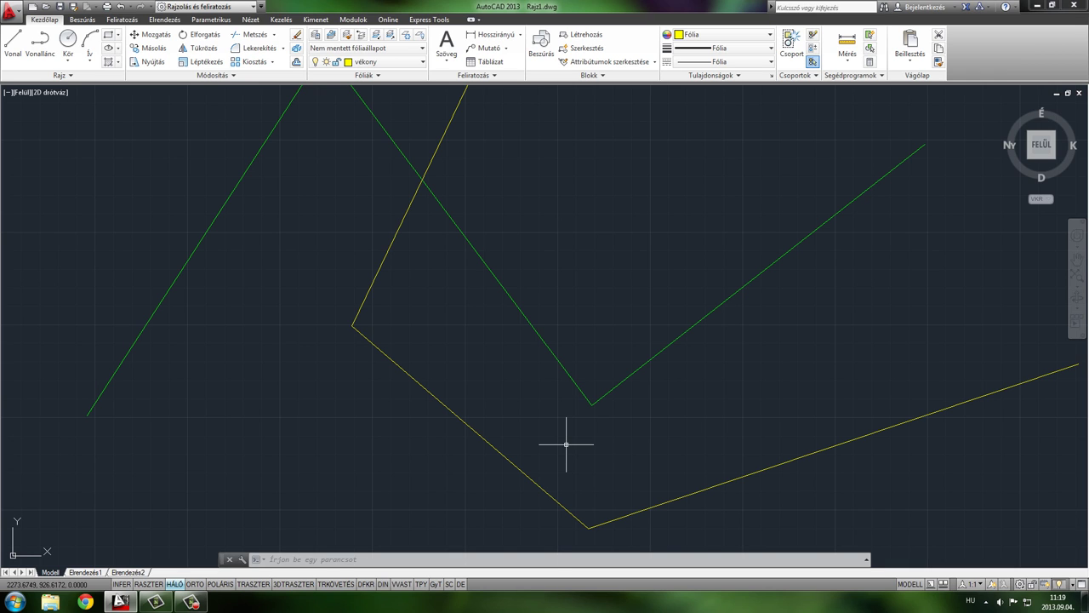
mouse_move(511, 381)
middle_down()
mouse_move(477, 348)
mouse_move(486, 338)
mouse_move(438, 340)
middle_up()
scroll(476, 348, down, 2)
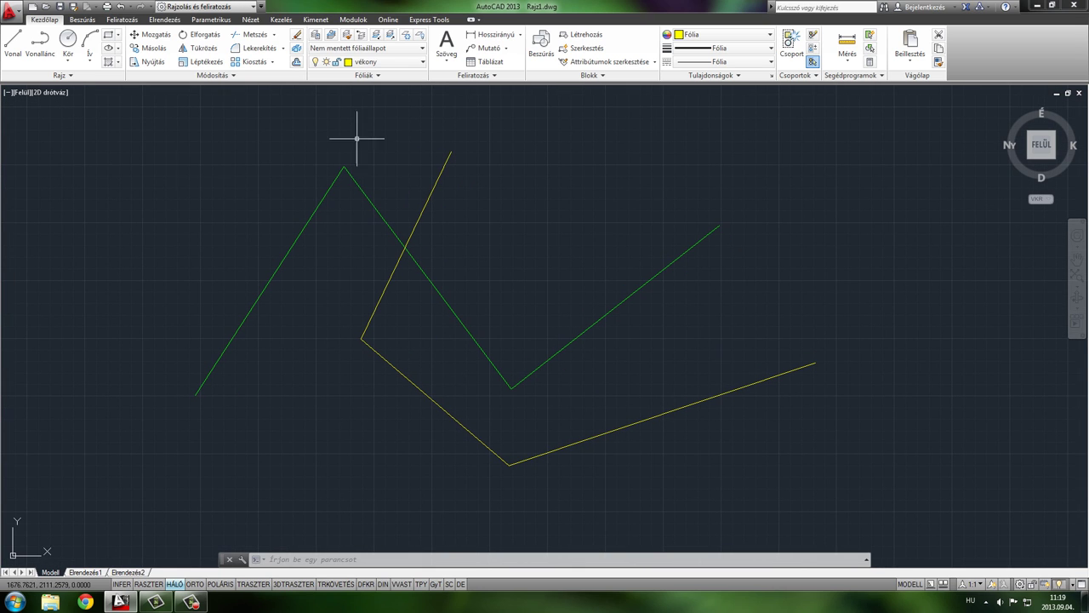
Make szaggatott current and draw a dashed cyan circle above the crossing lines.
click(383, 61)
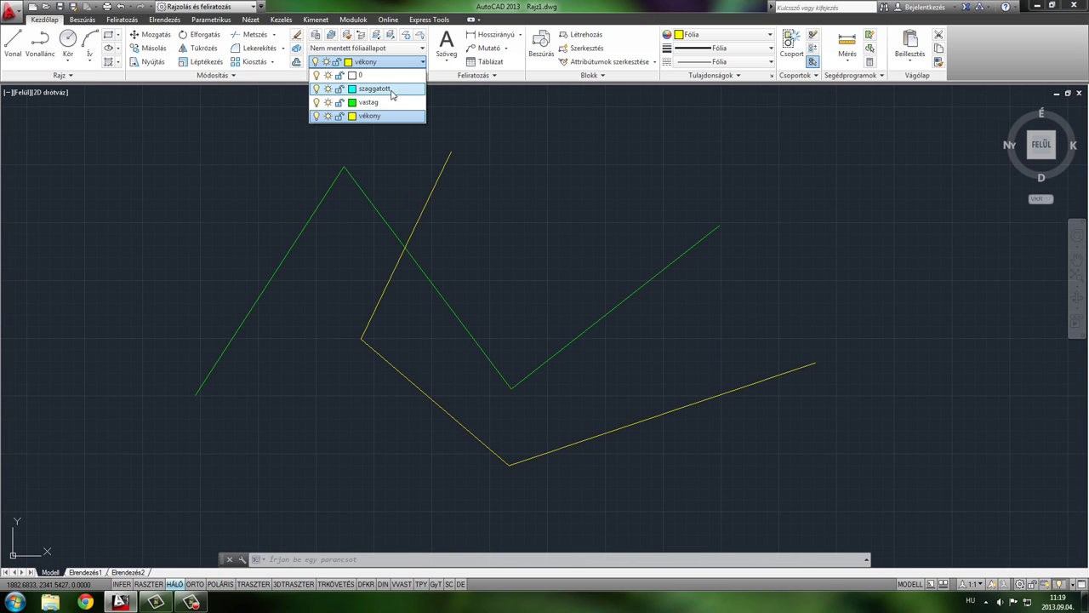
click(390, 90)
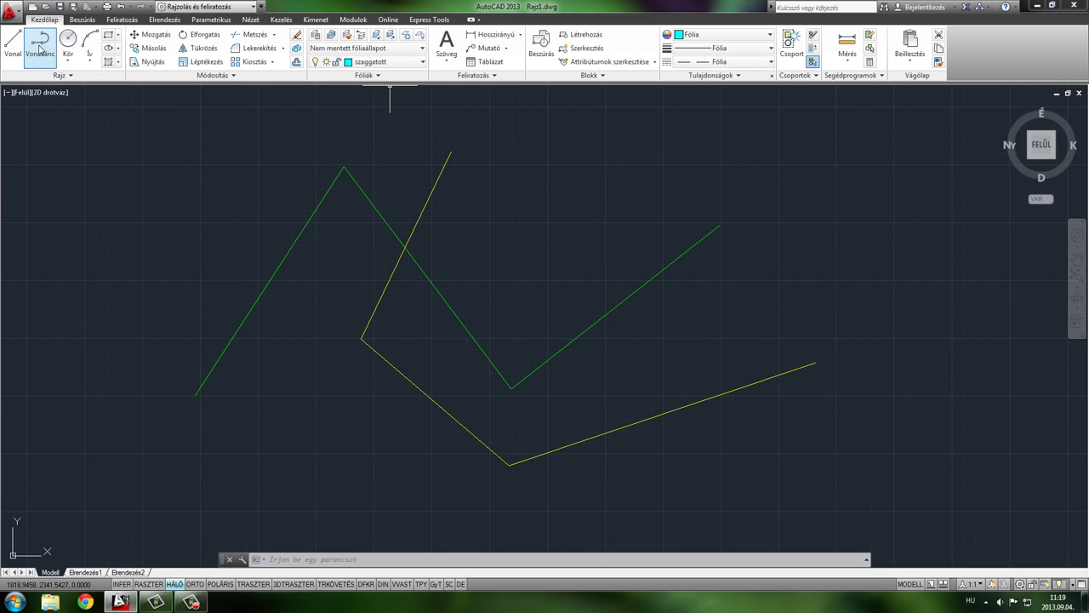
click(67, 42)
click(548, 194)
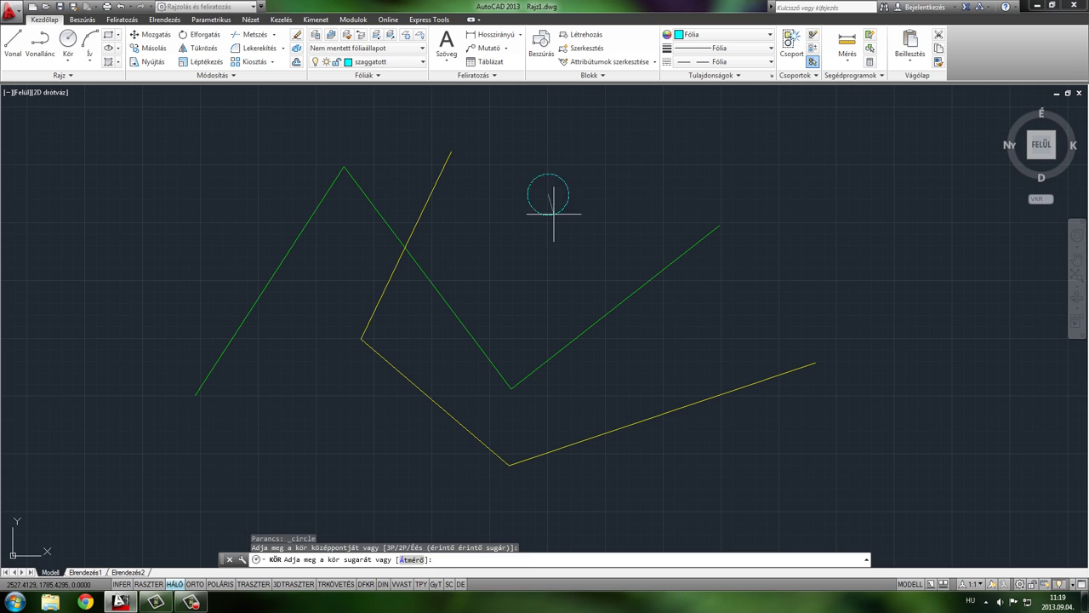
click(576, 265)
scroll(576, 265, up, 4)
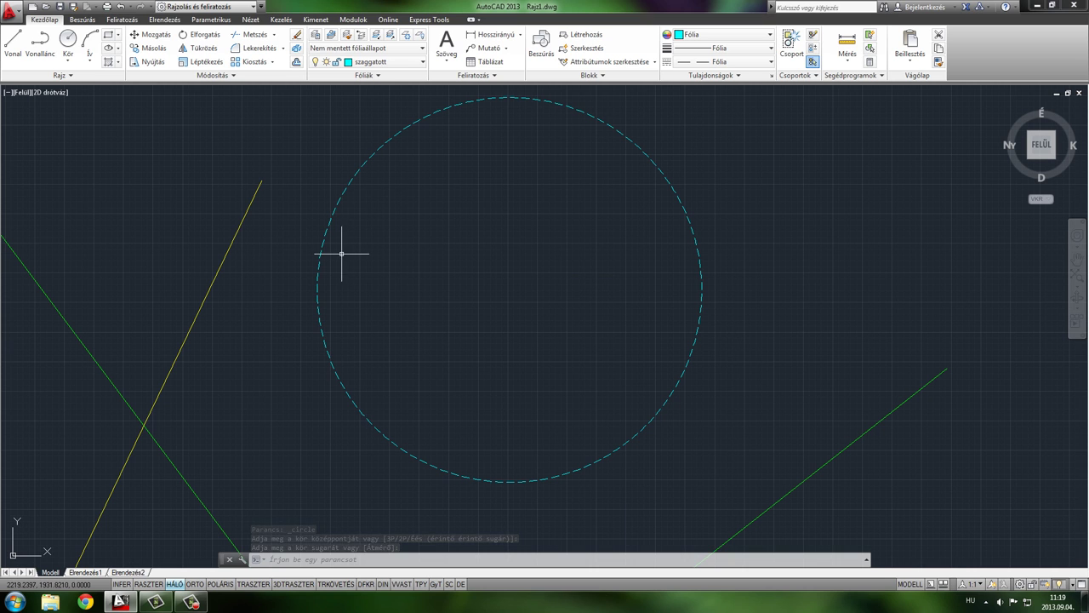
scroll(462, 299, down, 2)
scroll(455, 325, down, 2)
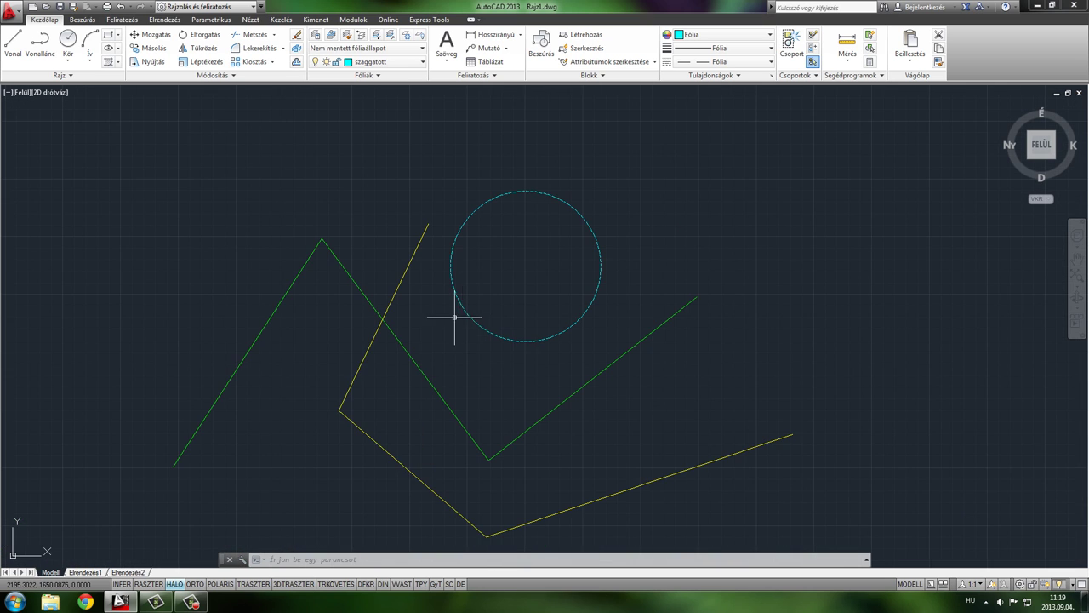
mouse_move(462, 311)
middle_down()
mouse_move(462, 292)
mouse_move(420, 284)
middle_up()
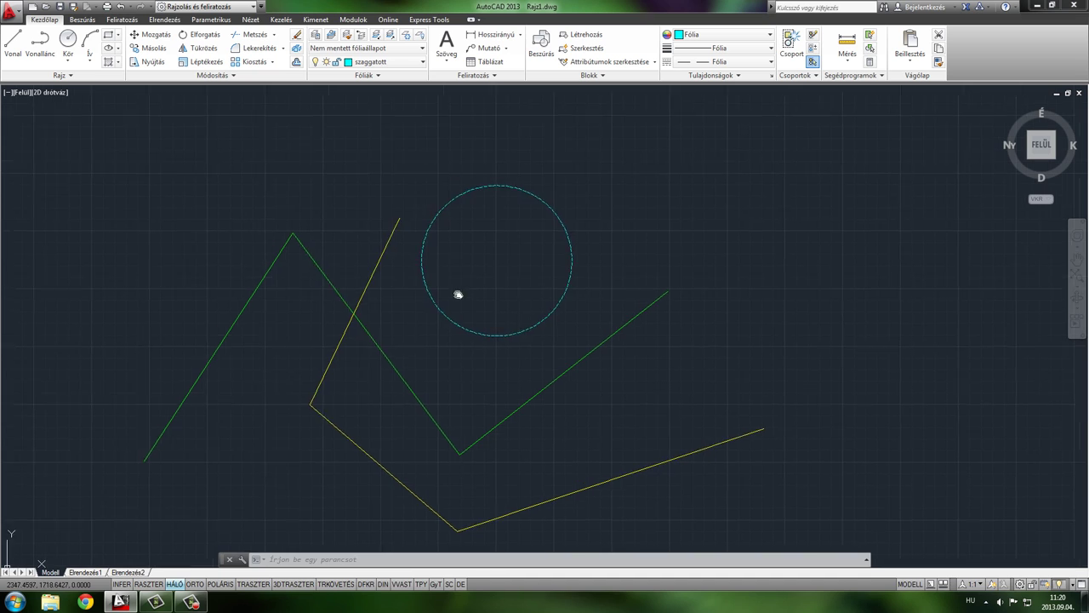
Turn vékony and vastag off and back on, then freeze and thaw both layers.
click(393, 65)
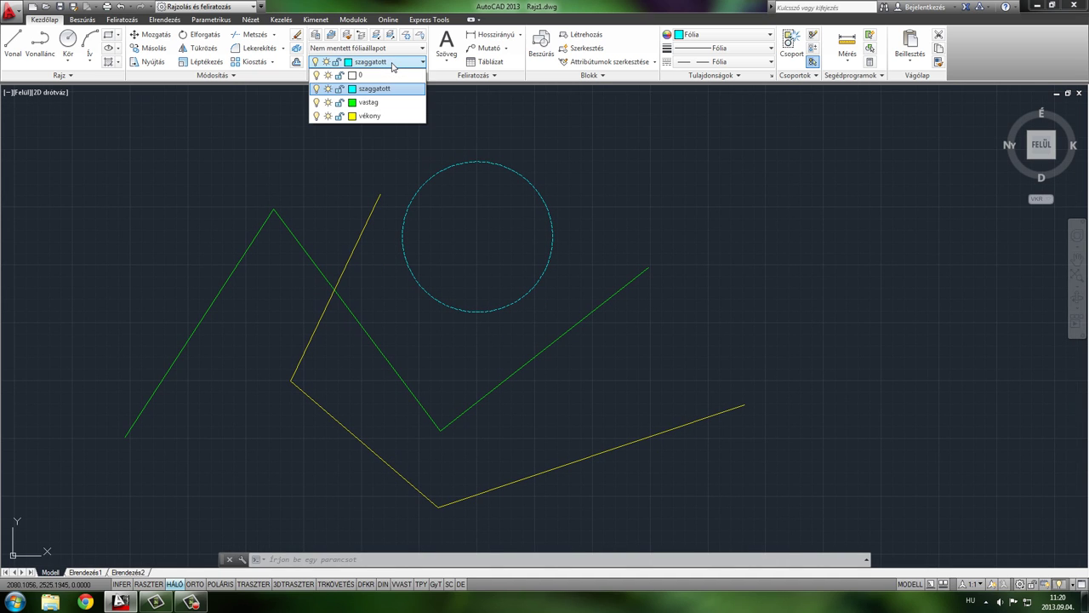
click(317, 116)
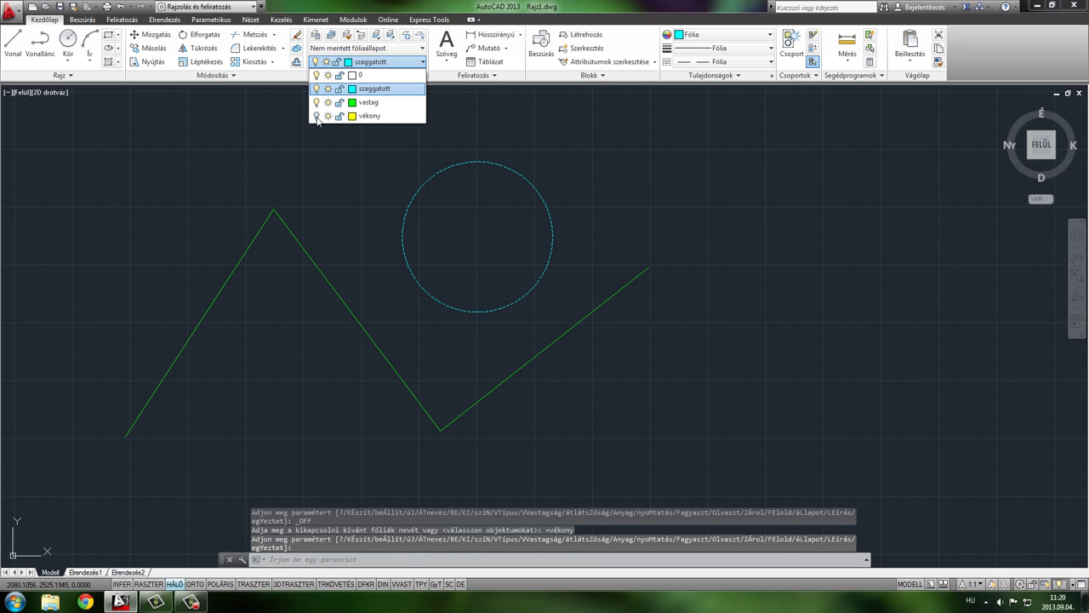
click(316, 117)
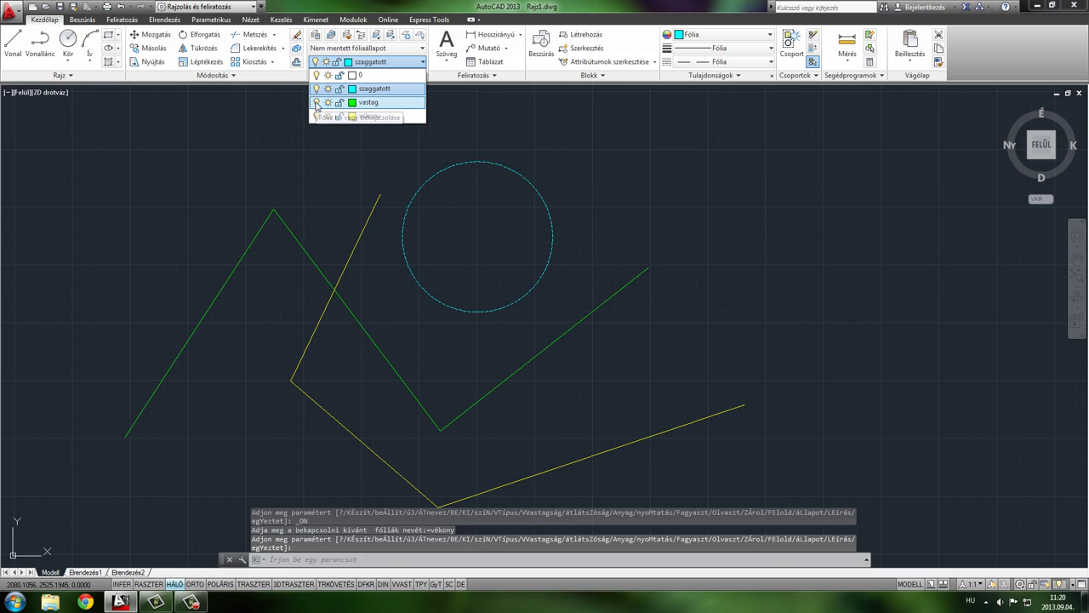
click(317, 103)
click(317, 104)
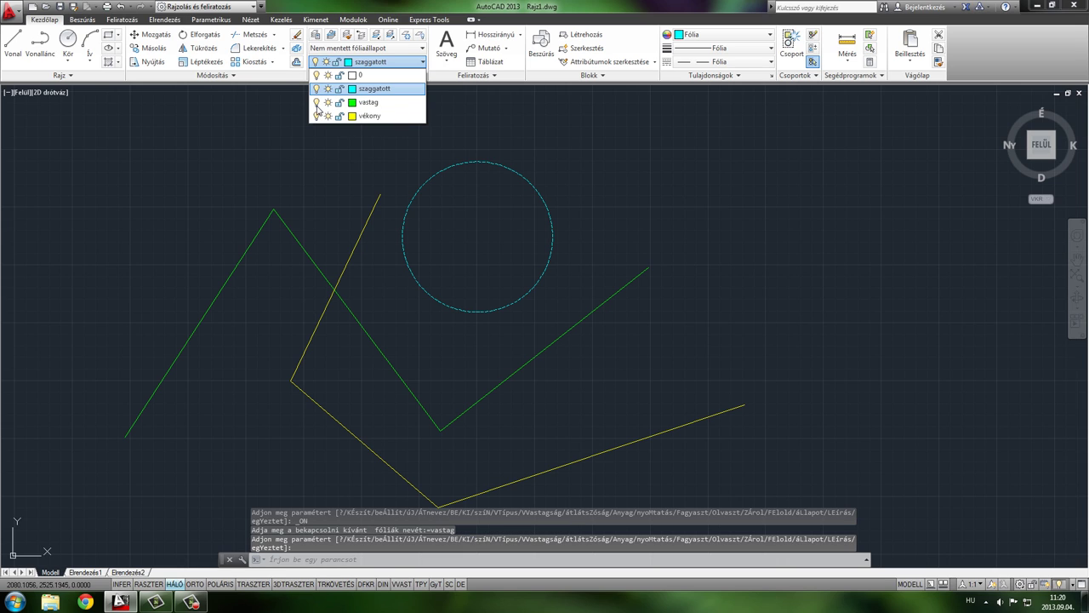
click(328, 116)
click(327, 103)
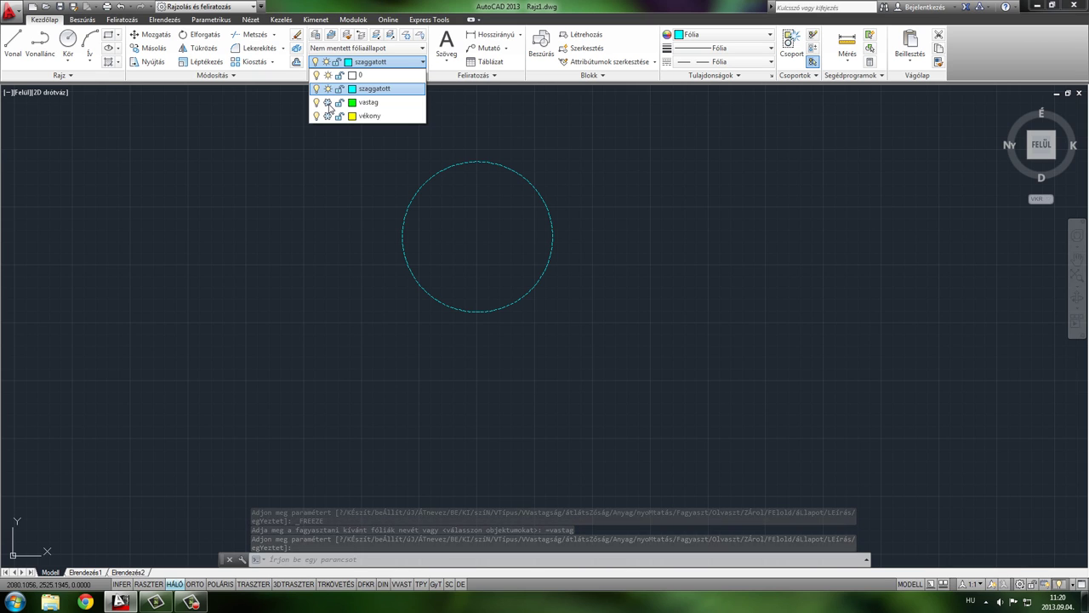
click(328, 102)
click(327, 116)
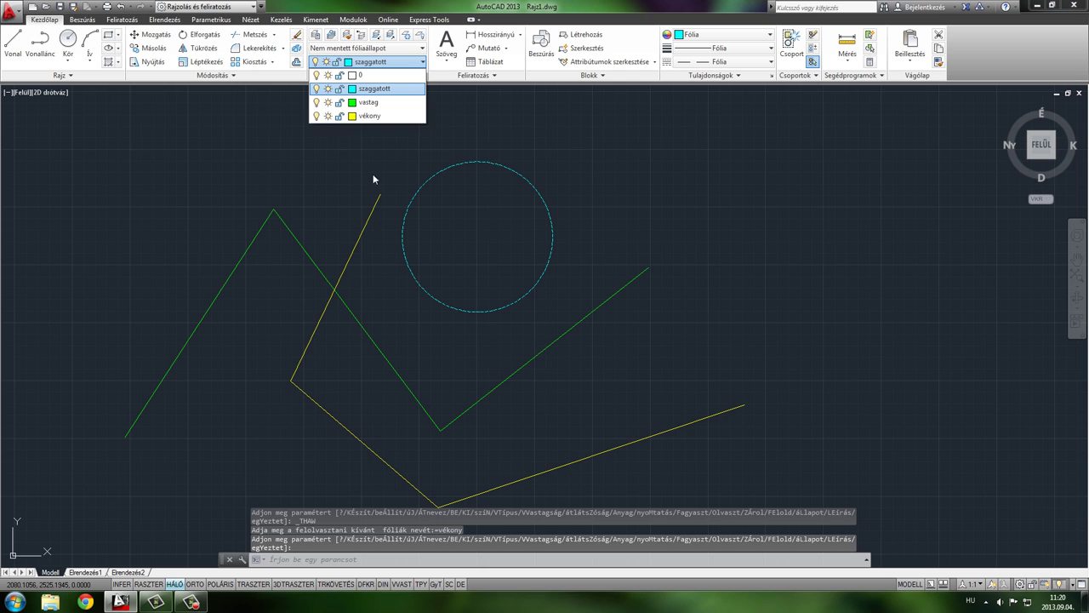
Lock the vastag layer so the green zigzag fades, then select its lines.
scroll(401, 219, up, 3)
scroll(576, 235, up, 2)
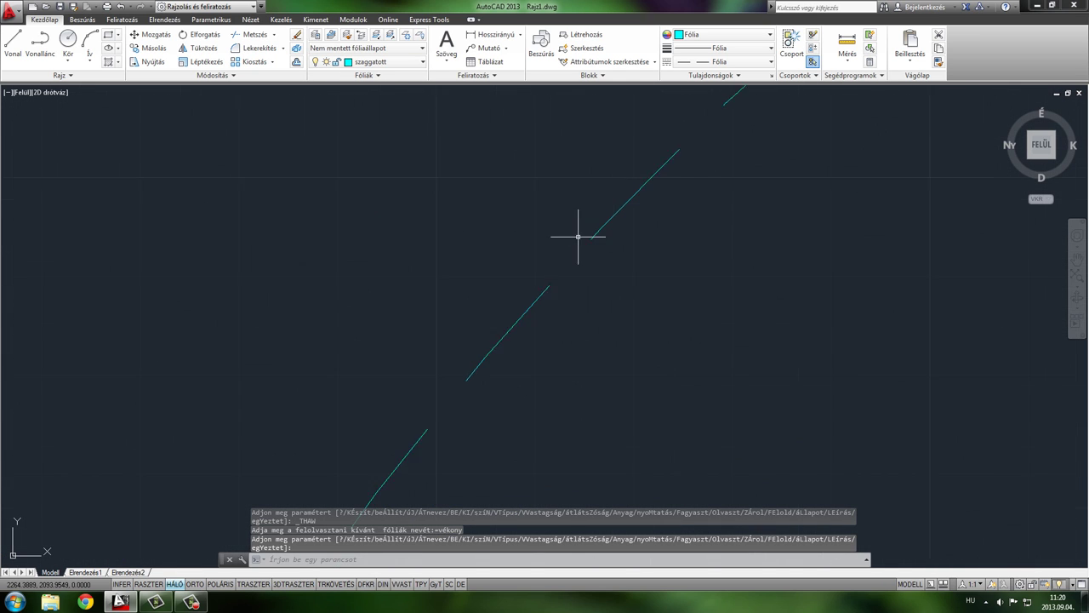
scroll(576, 236, up, 2)
scroll(692, 219, down, 2)
scroll(692, 218, down, 3)
scroll(707, 246, up, 3)
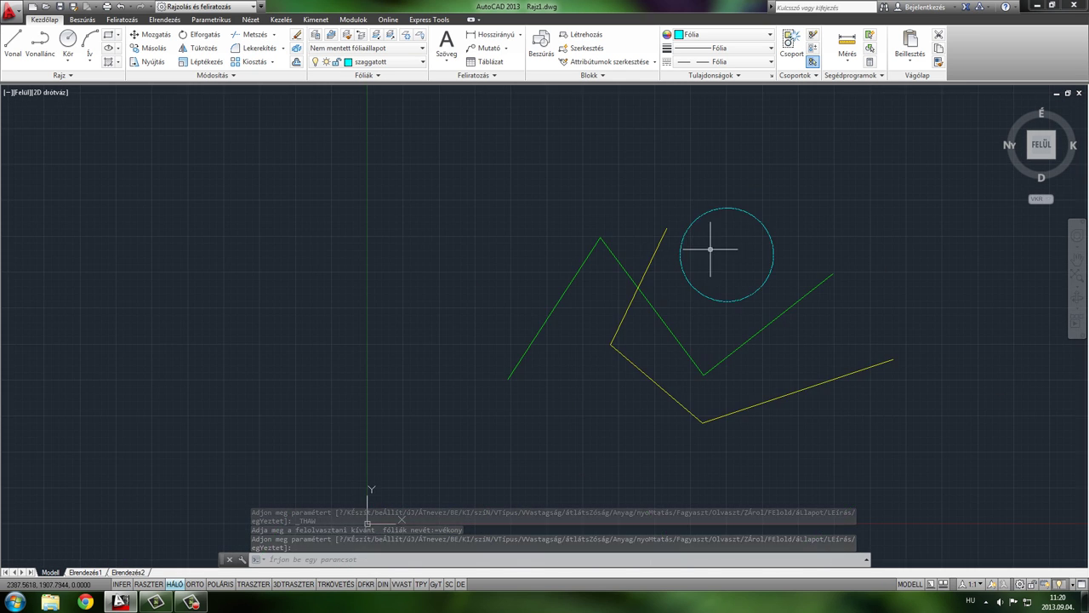
scroll(561, 242, up, 2)
scroll(459, 282, down, 4)
scroll(433, 284, down, 1)
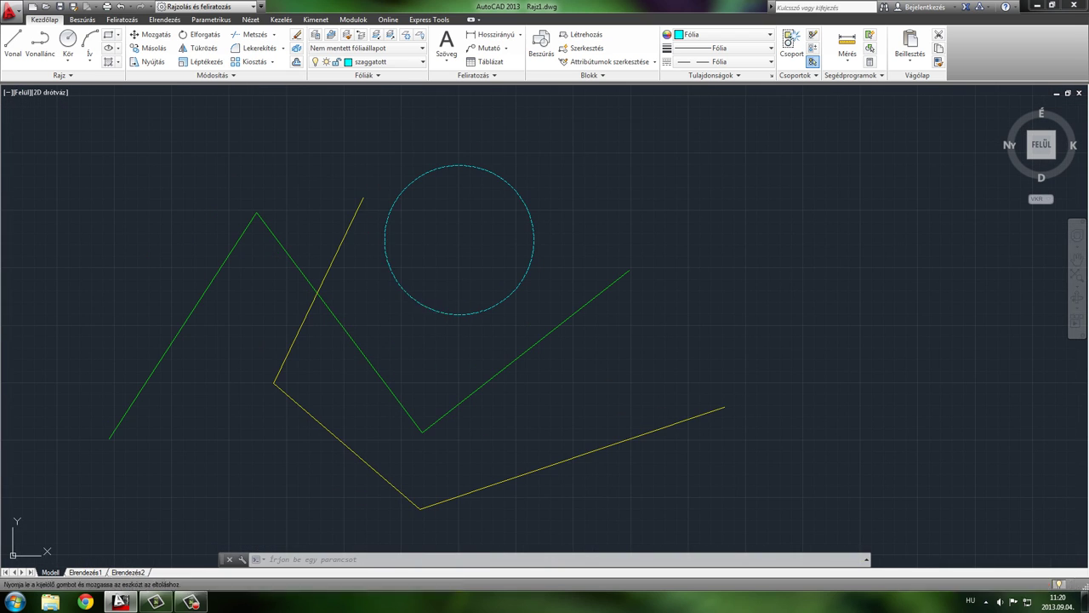
middle_drag(399, 229, 418, 243)
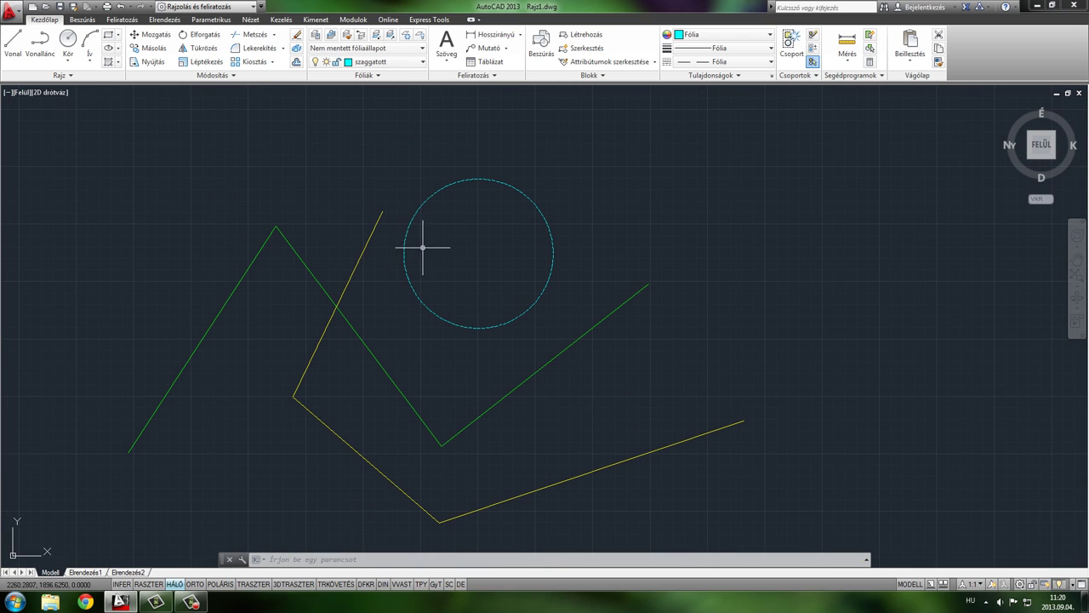
click(375, 63)
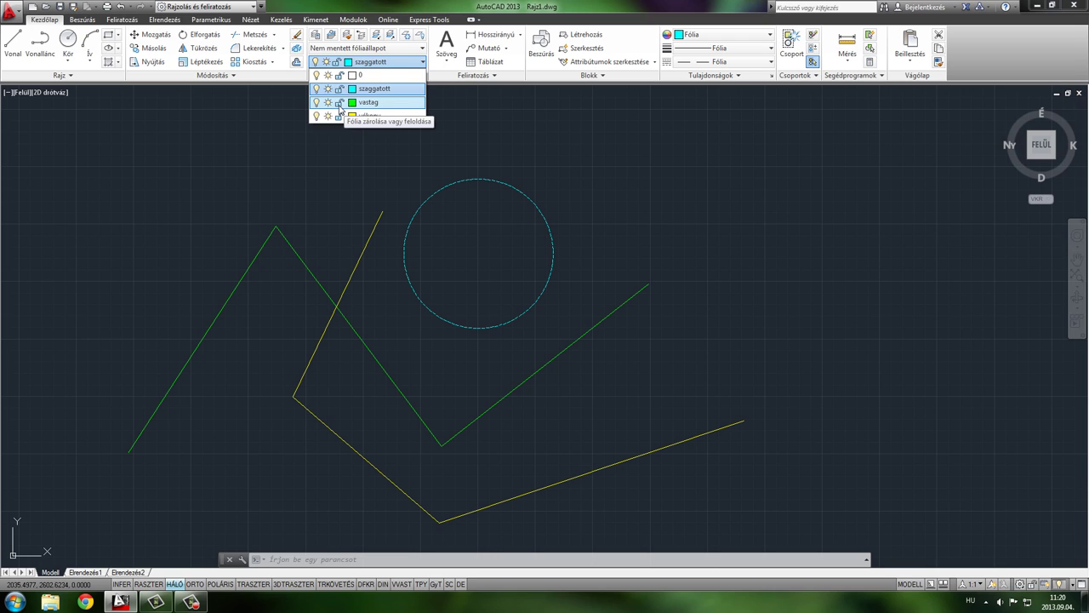
click(339, 103)
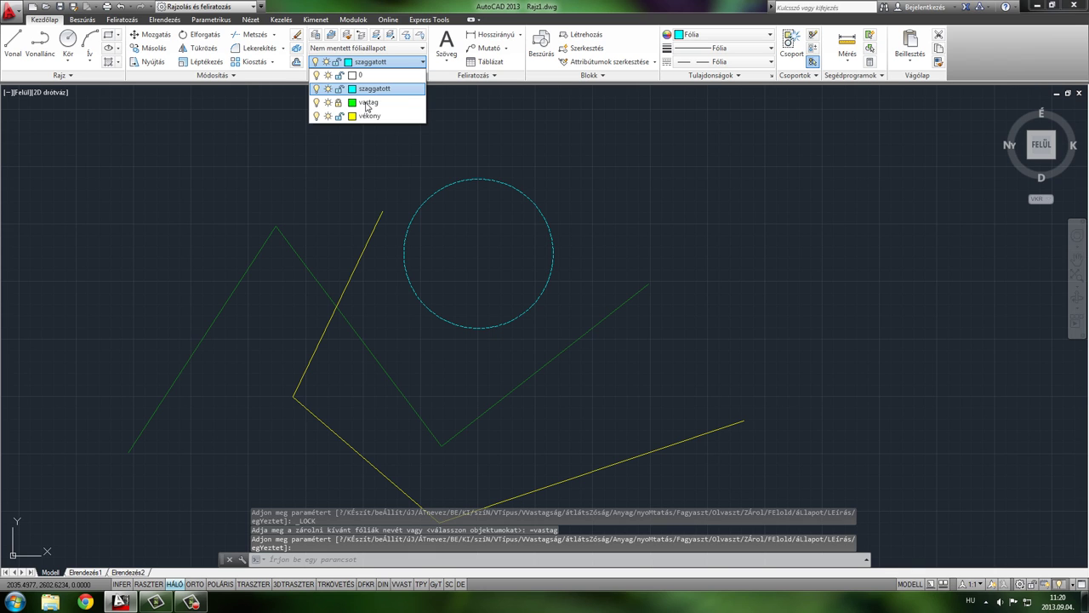
click(335, 188)
middle_drag(303, 200, 315, 170)
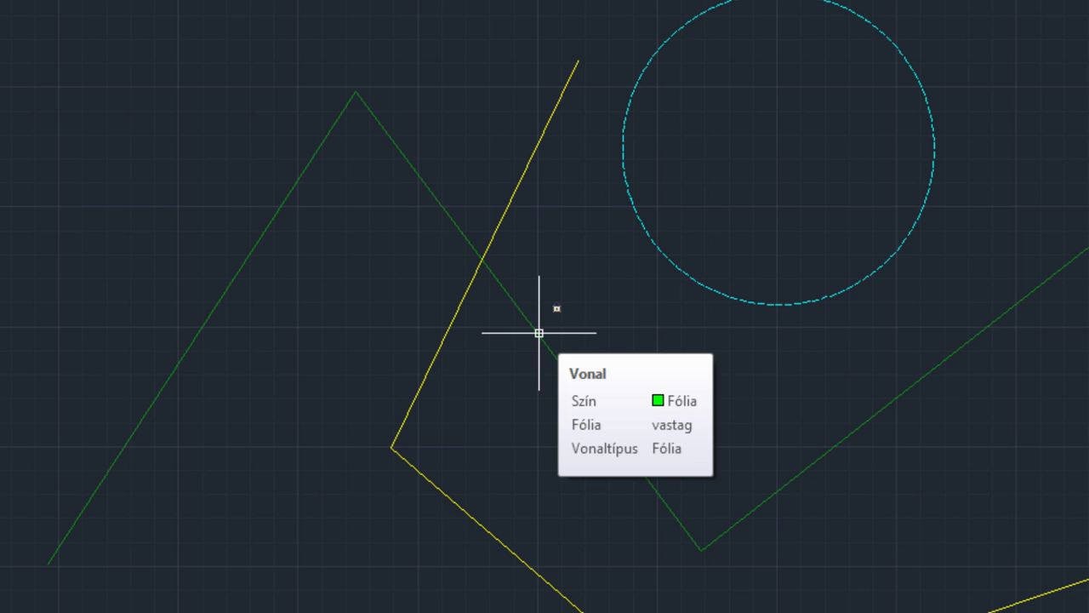
click(816, 457)
scroll(716, 411, down, 1)
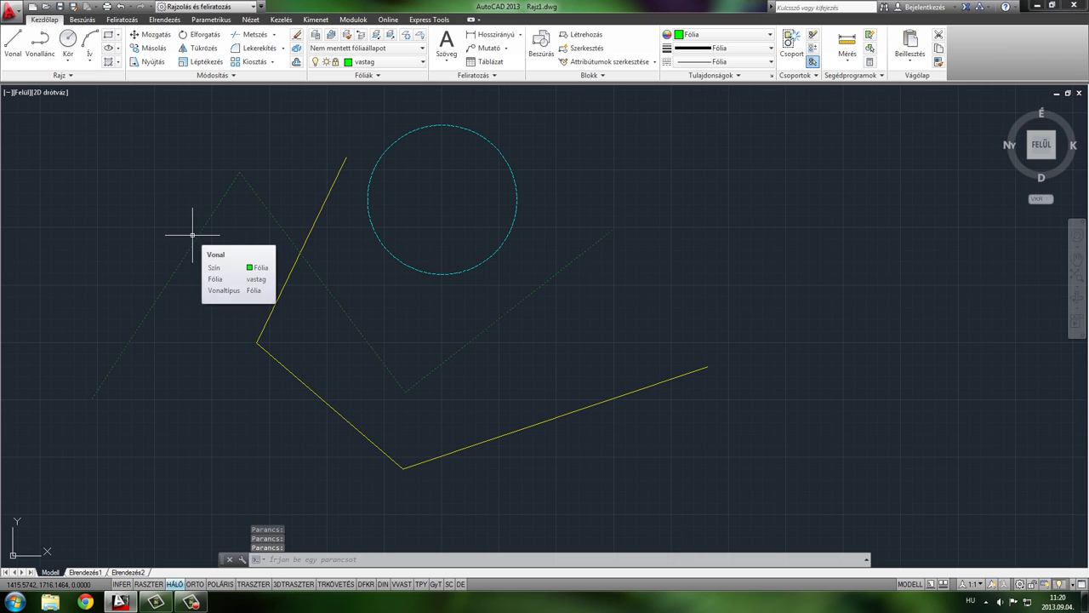
Try deleting the locked green lines, then cancel the command.
key(Delete)
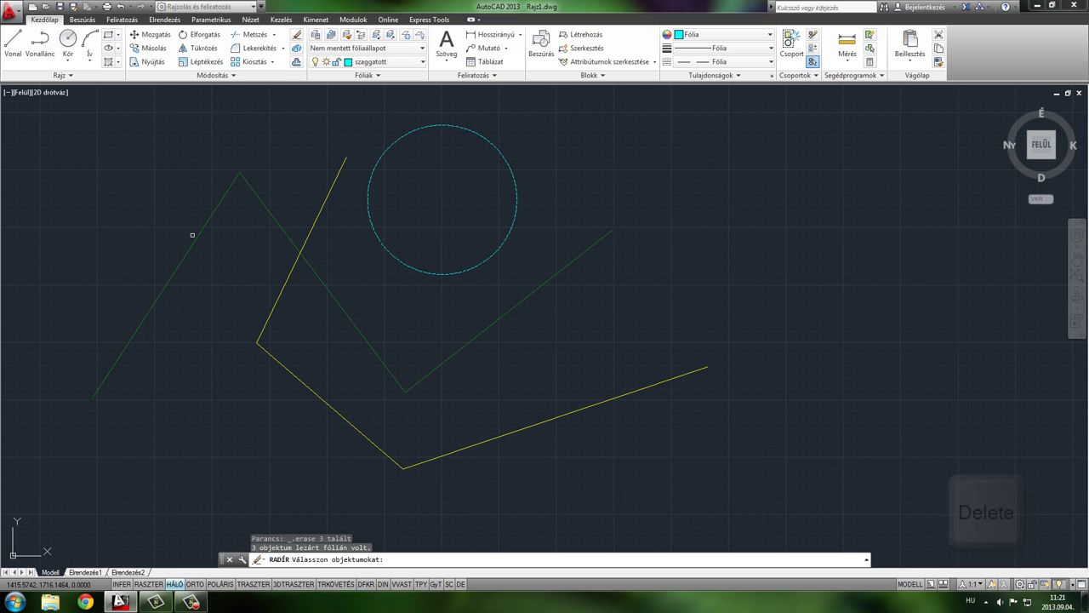
key(Escape)
middle_drag(433, 340, 437, 371)
key(Escape)
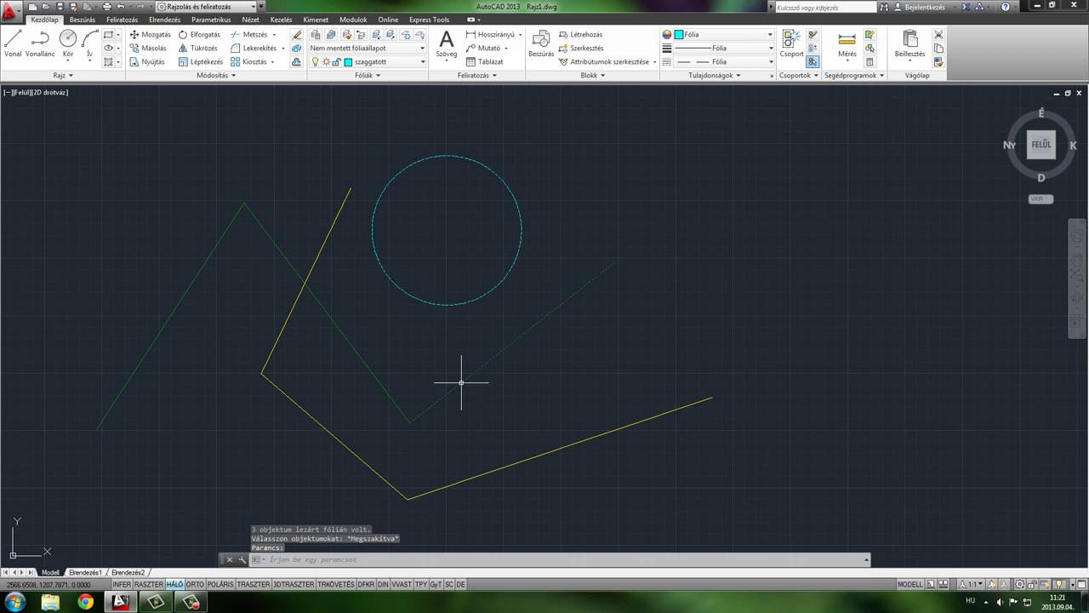
key(Escape)
middle_drag(367, 354, 441, 371)
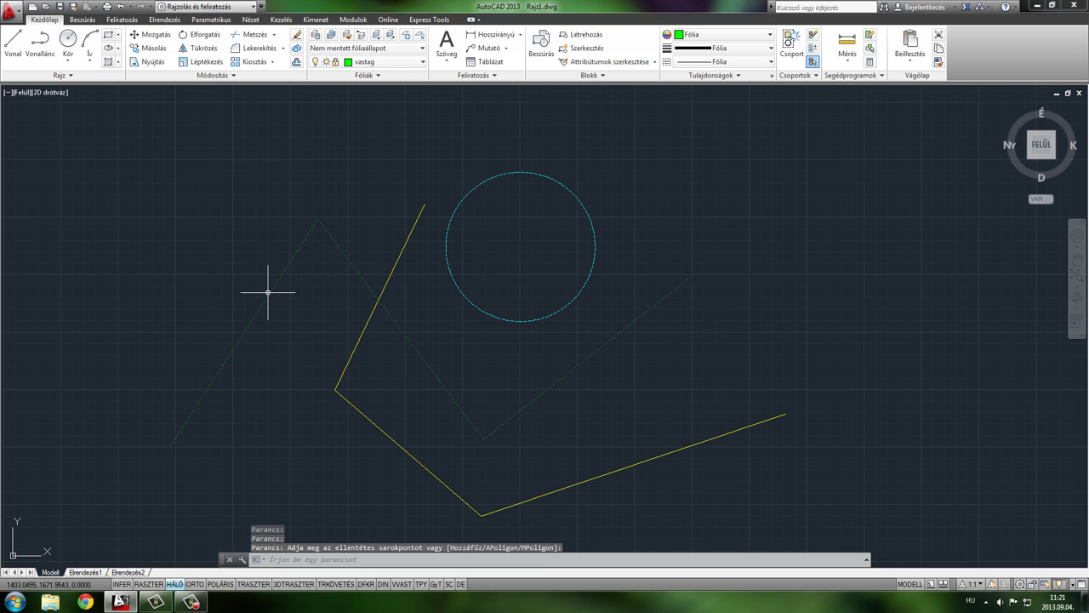
Draw a short cyan line on szaggatott with grid snap on, then delete it.
click(21, 55)
scroll(140, 297, down, 4)
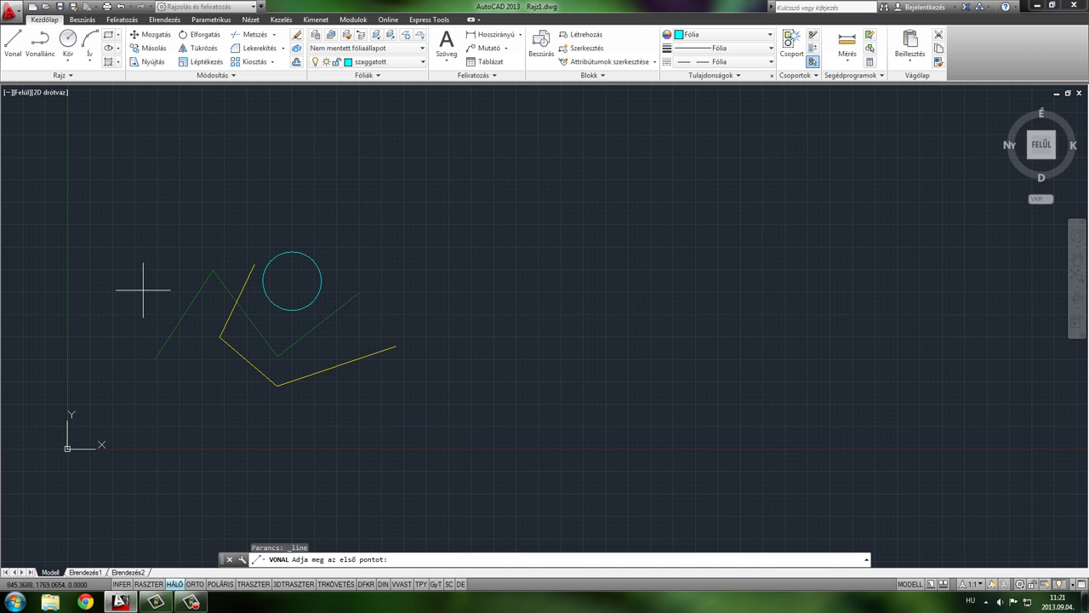
click(500, 165)
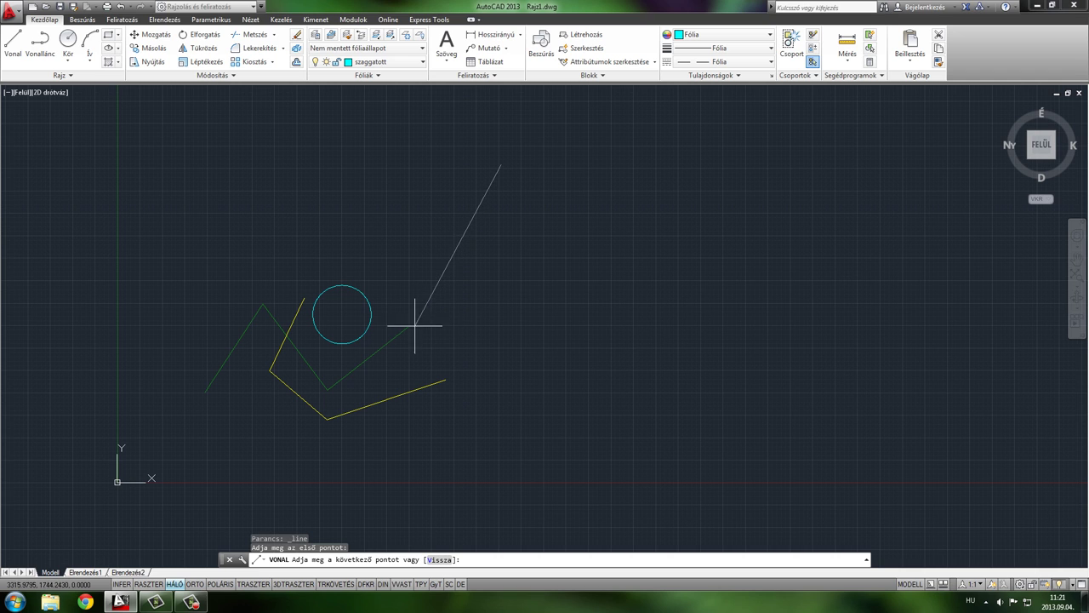
scroll(408, 324, up, 2)
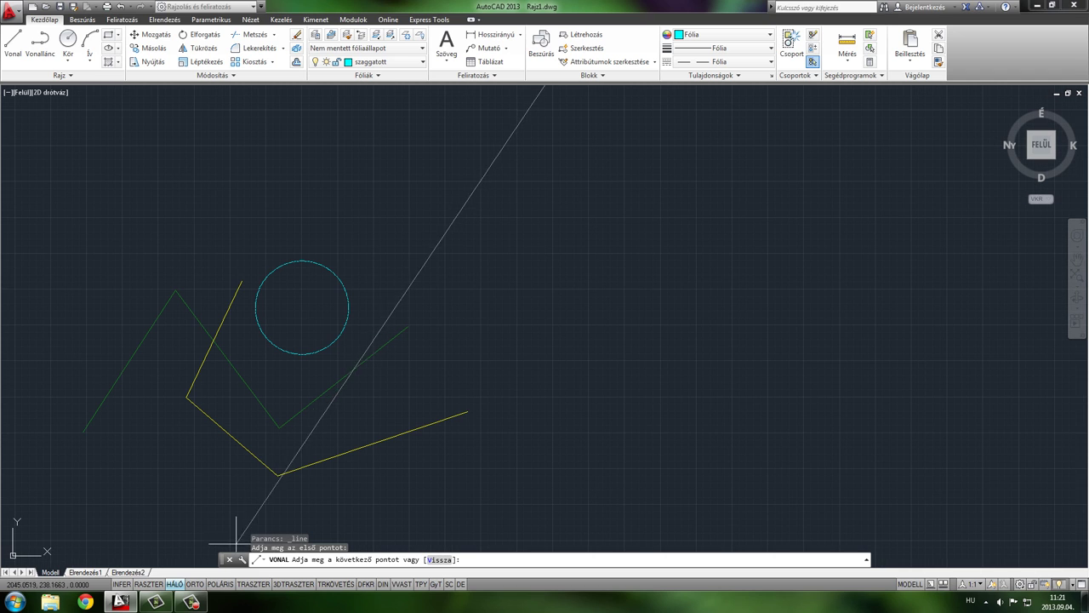
click(253, 583)
click(409, 326)
key(Escape)
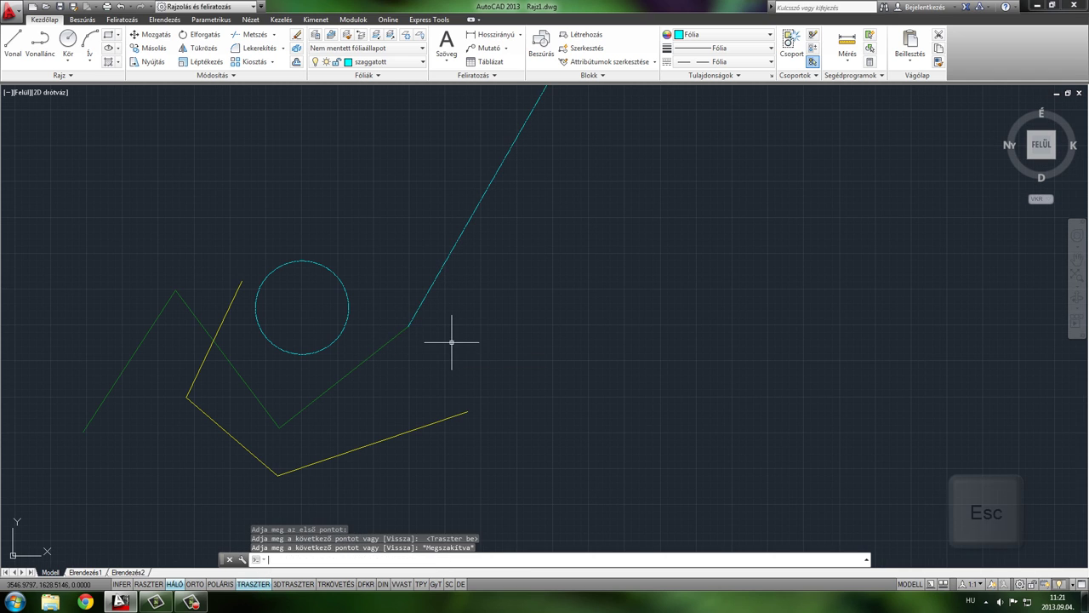
mouse_move(452, 340)
middle_down()
mouse_move(547, 383)
mouse_move(649, 332)
middle_up()
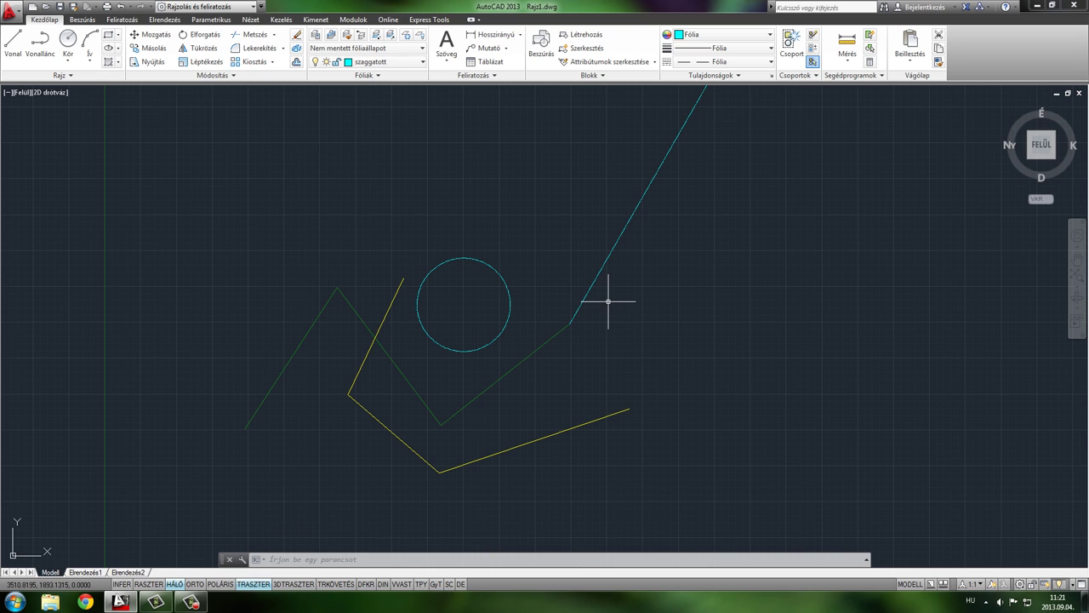
middle_drag(610, 300, 610, 319)
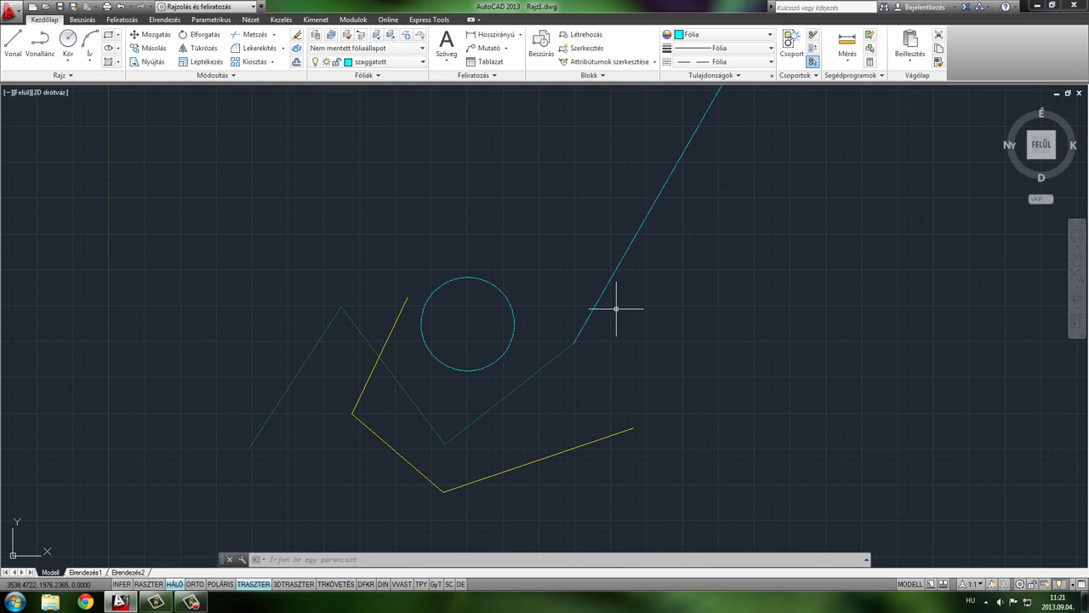
click(616, 309)
click(586, 289)
key(Delete)
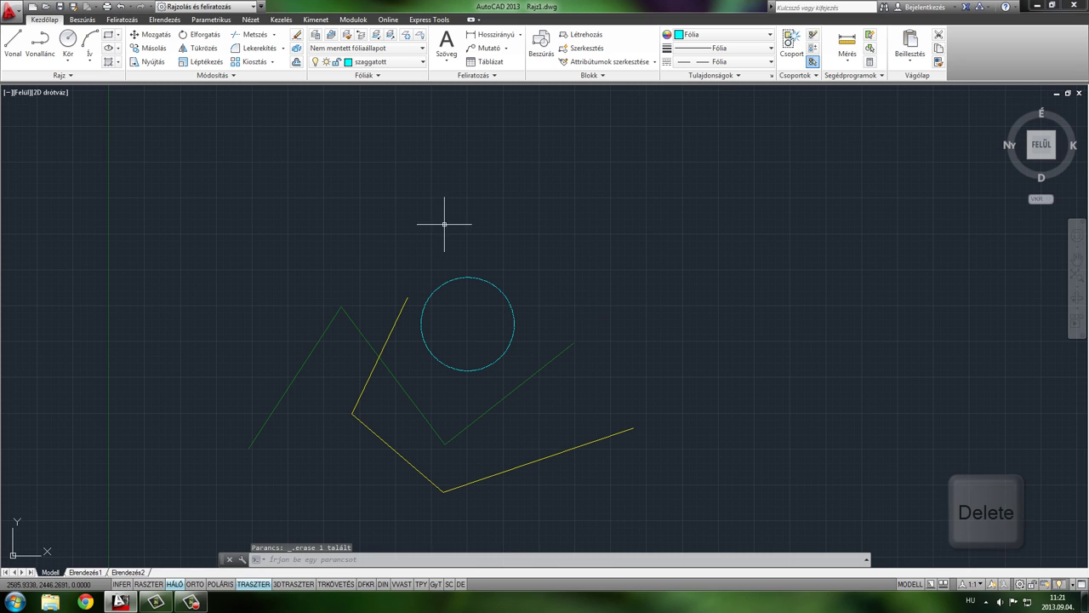
Start another line and cancel it after placing only its first point.
click(13, 41)
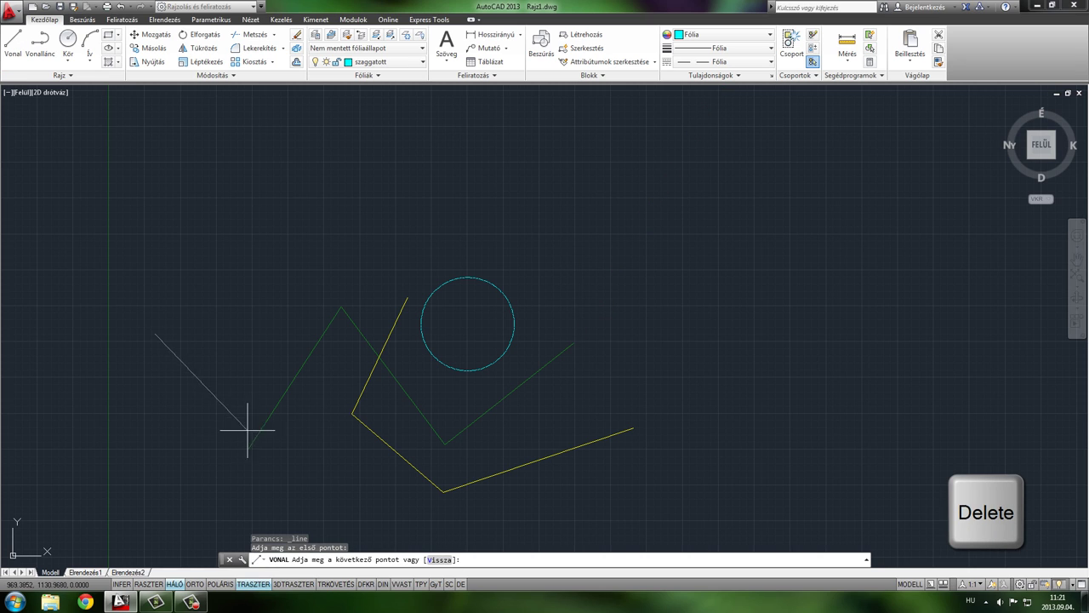
click(155, 333)
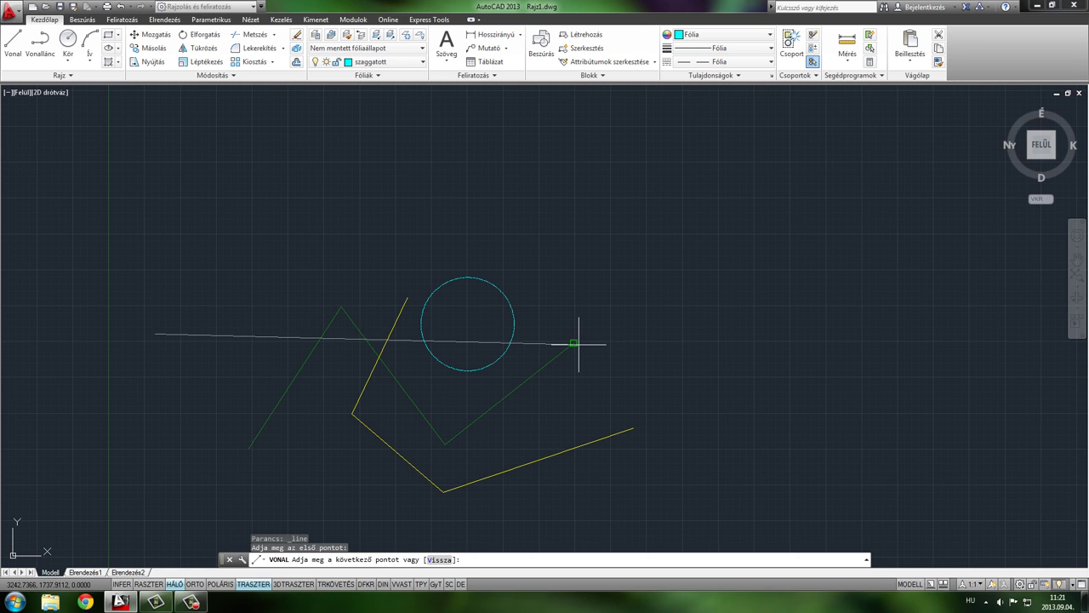
key(Escape)
middle_drag(220, 319, 308, 282)
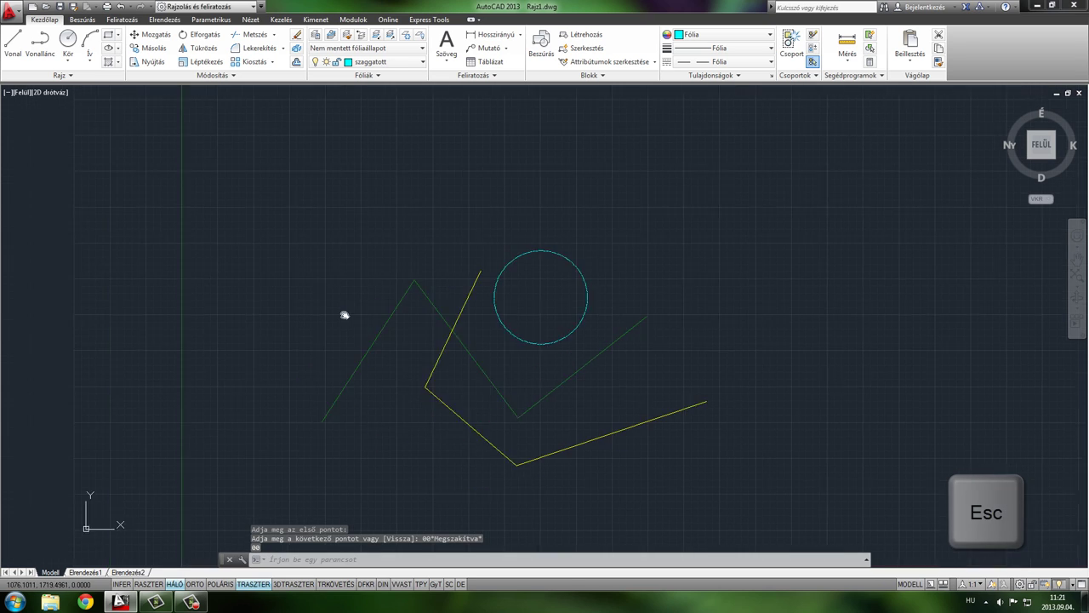
click(380, 62)
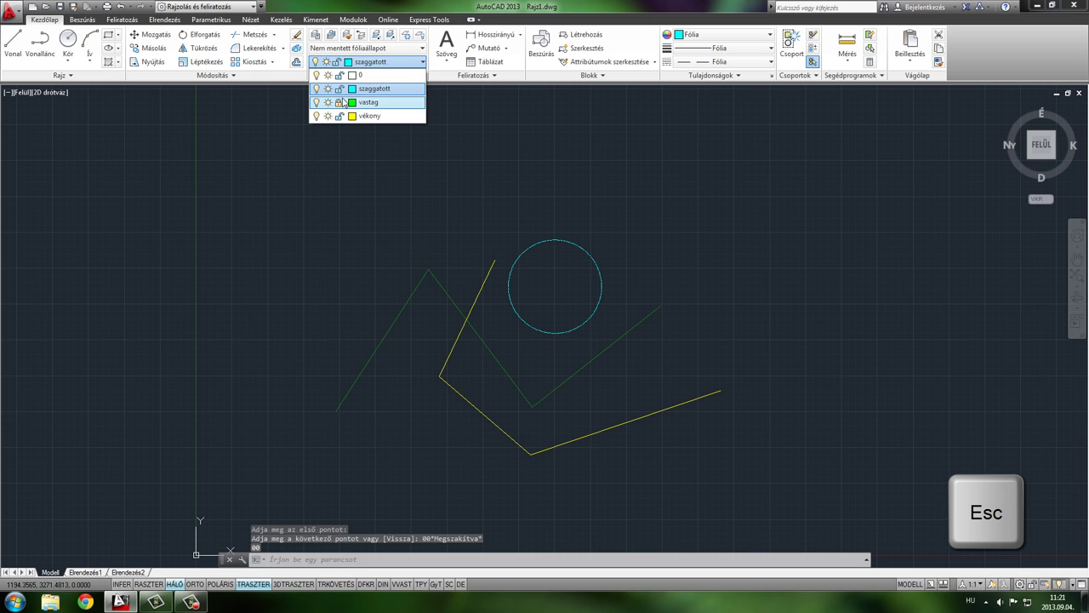
Toggle layer locks in the Layer list, leaving szaggatott, vastag and vékony unlocked.
click(338, 116)
click(338, 88)
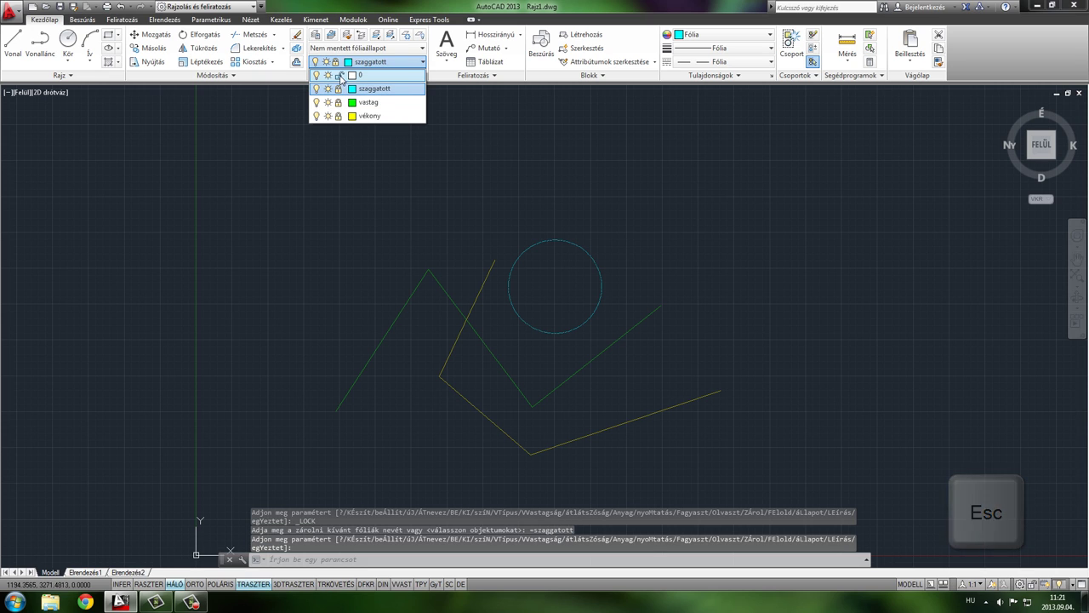
click(338, 75)
click(337, 88)
click(338, 102)
click(337, 116)
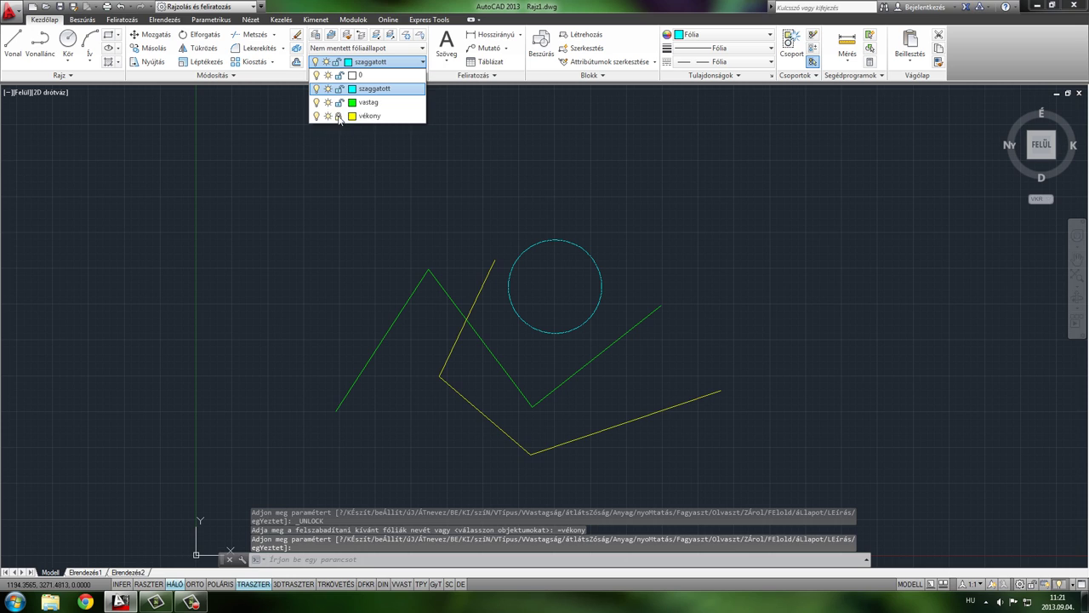
click(336, 190)
Turn off layer vastag and make it current, keeping the current layer off.
click(374, 62)
click(317, 102)
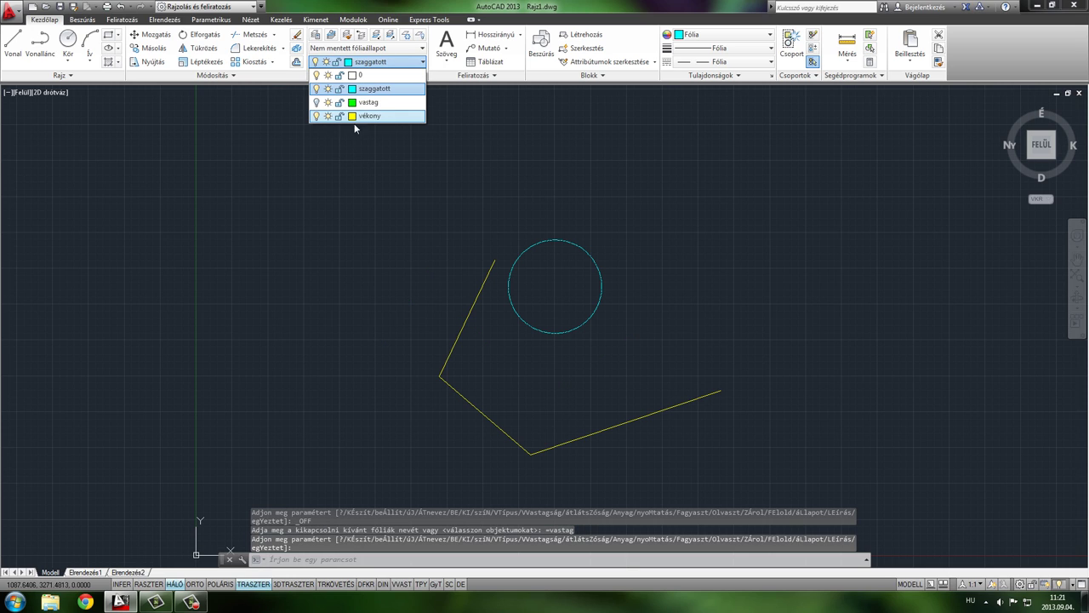
click(316, 89)
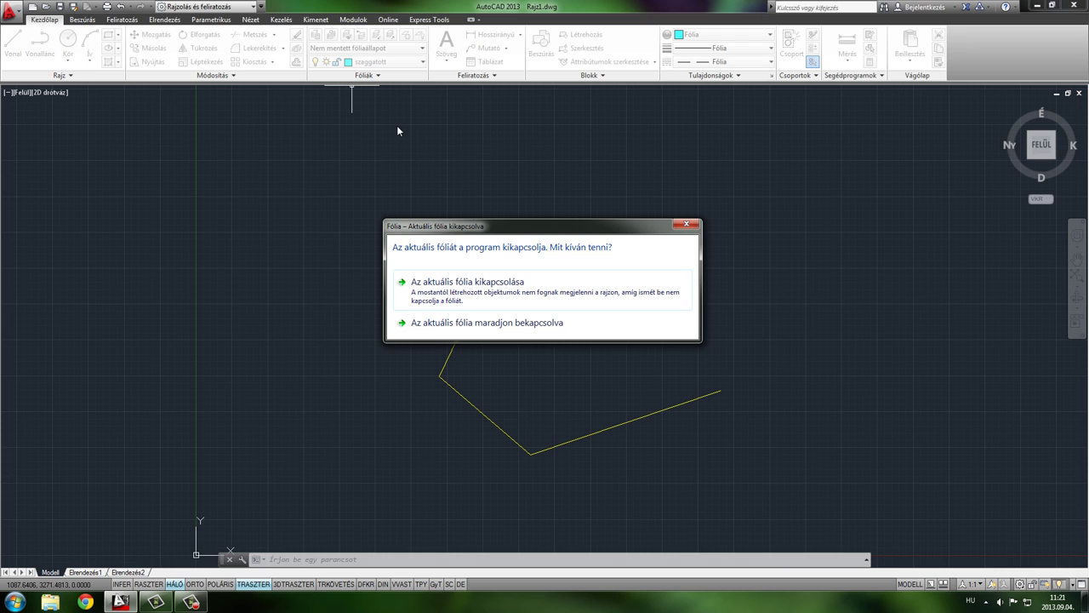
click(488, 291)
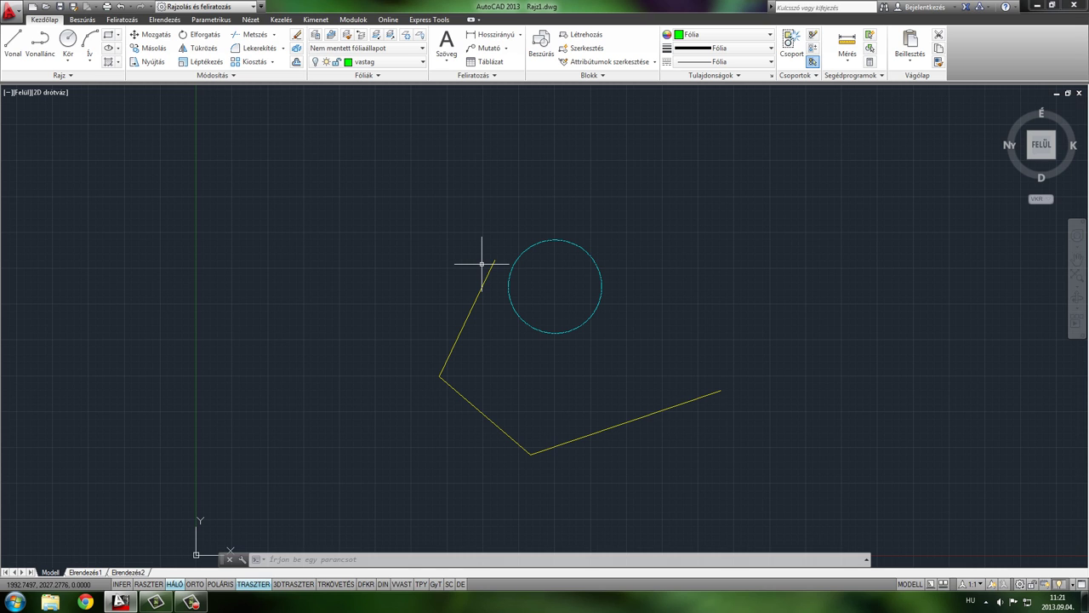
Draw a three-point open line on the hidden vastag layer.
middle_drag(469, 266, 396, 187)
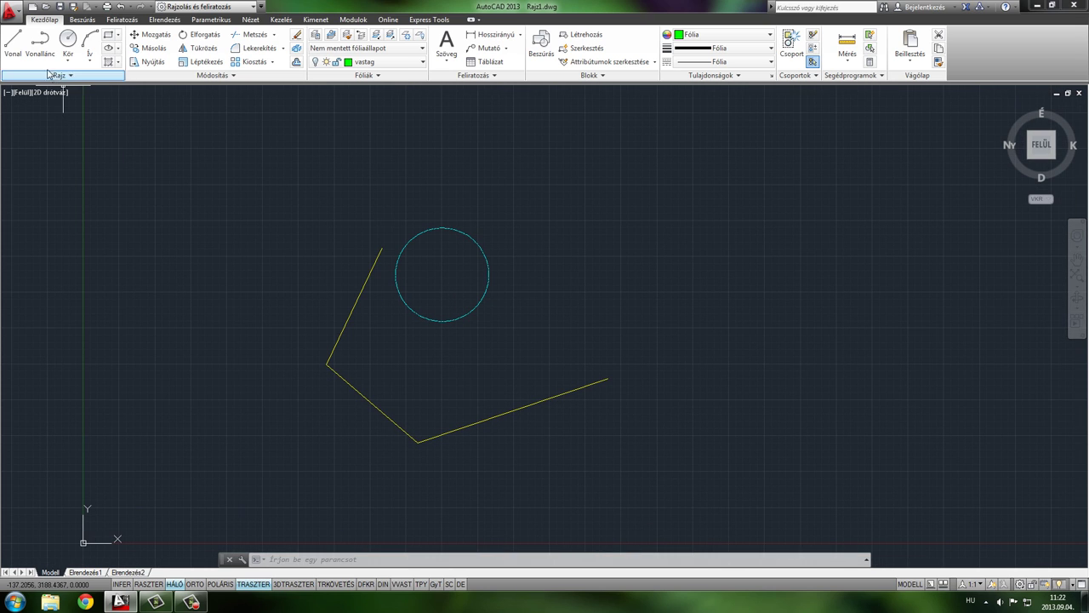
click(12, 46)
click(659, 201)
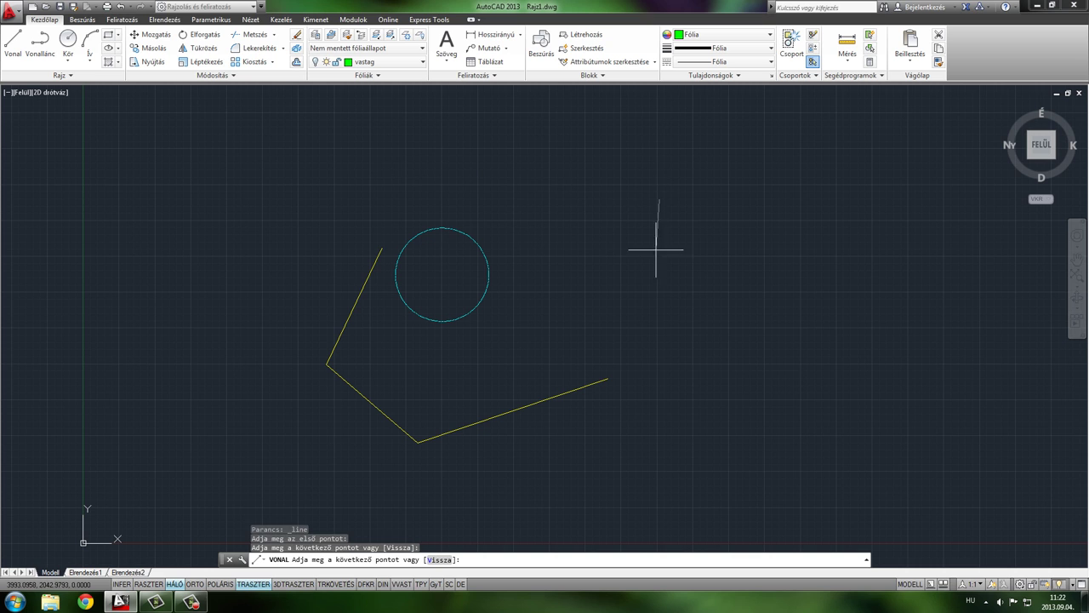
click(665, 363)
click(815, 245)
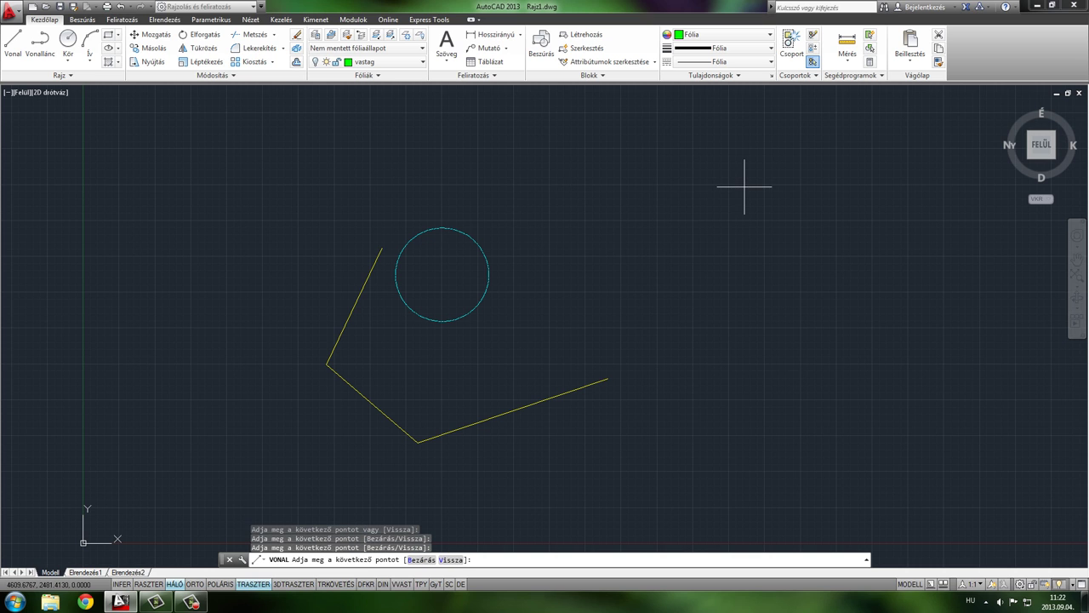
key(Return)
middle_drag(622, 239, 697, 278)
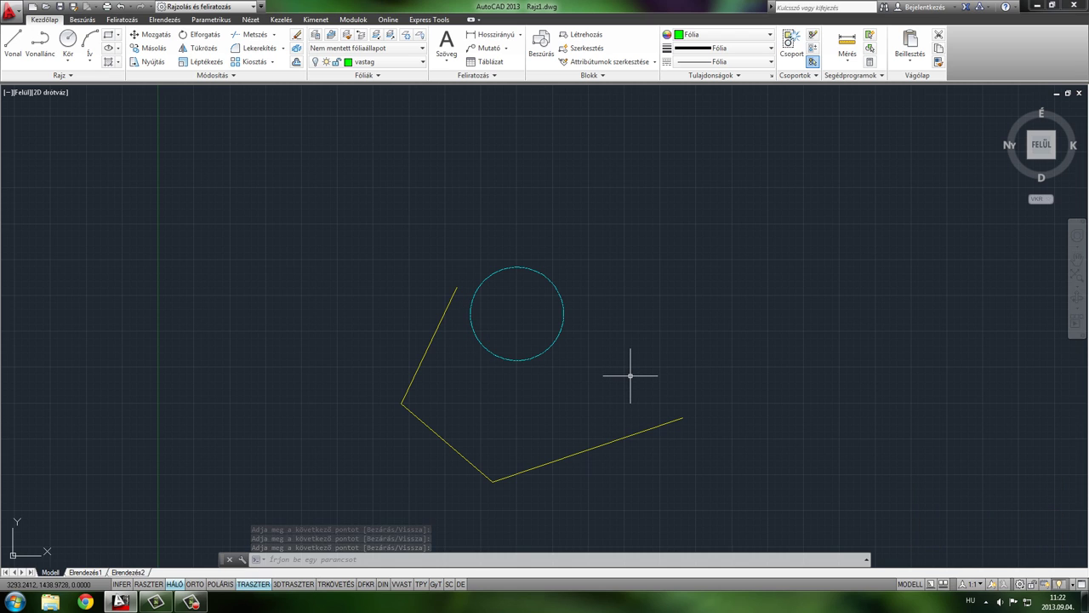
Turn layer vastag back on so its green lines reappear.
click(392, 61)
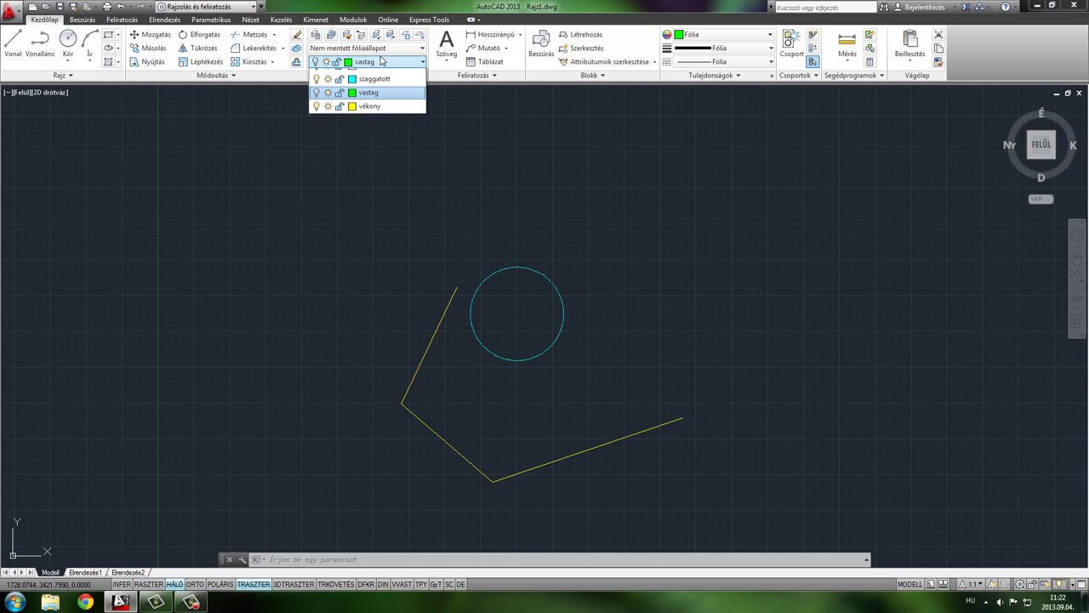
click(316, 103)
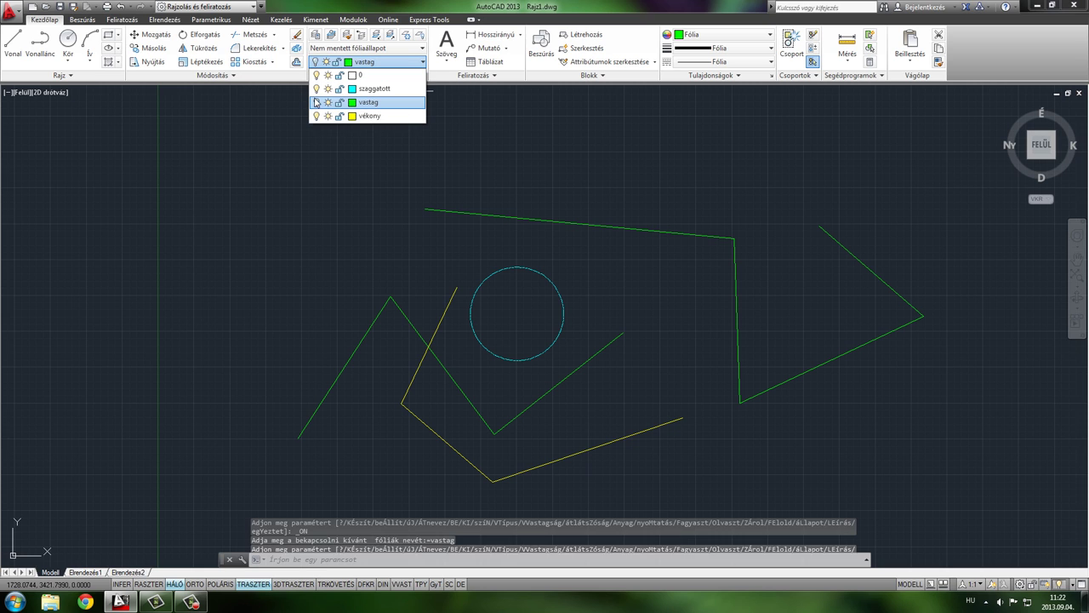
click(486, 263)
middle_drag(603, 329, 576, 270)
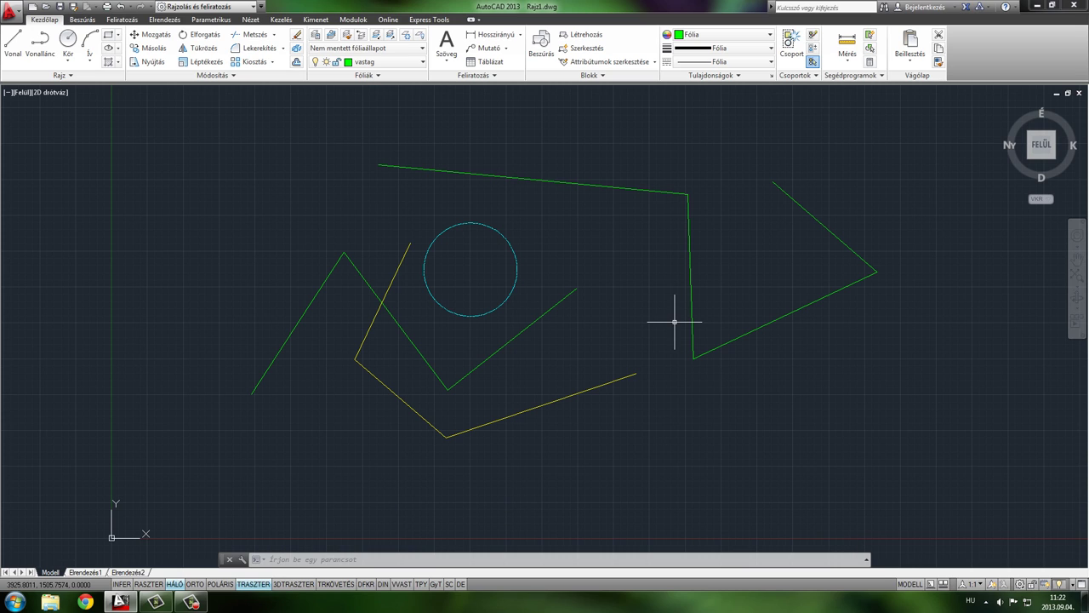
mouse_move(587, 299)
middle_down()
mouse_move(462, 284)
mouse_move(479, 319)
middle_up()
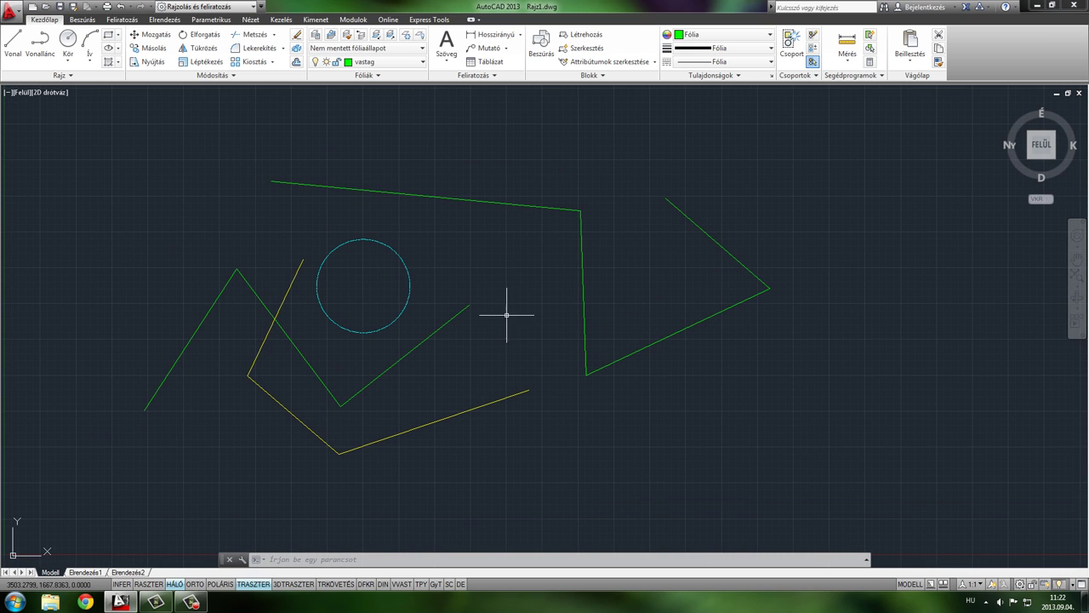
Select the large new outline and, after trying vékony, put it on layer szaggatott.
click(768, 344)
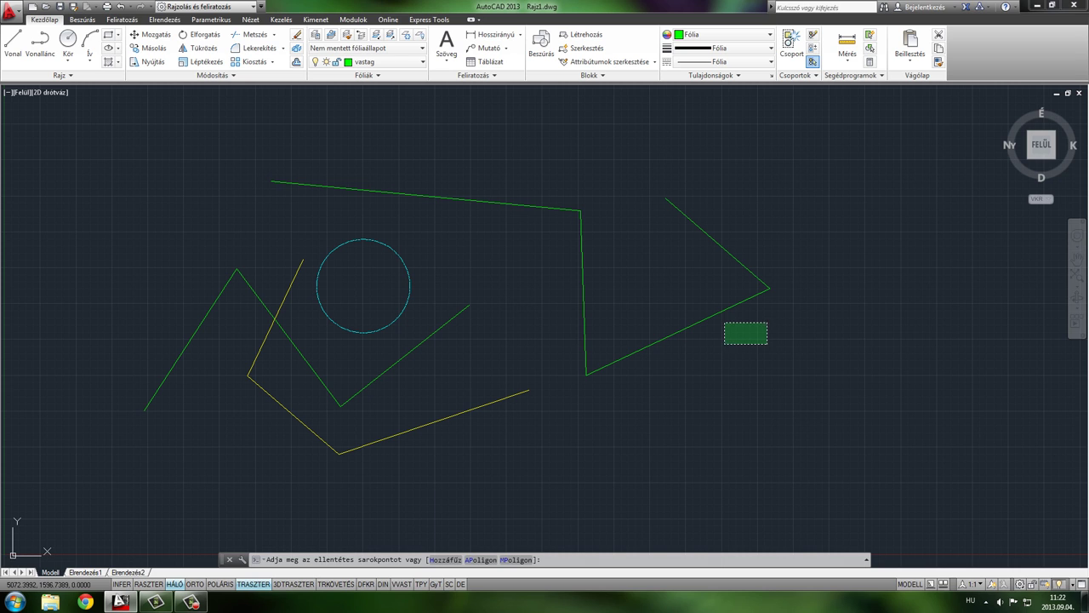
click(767, 344)
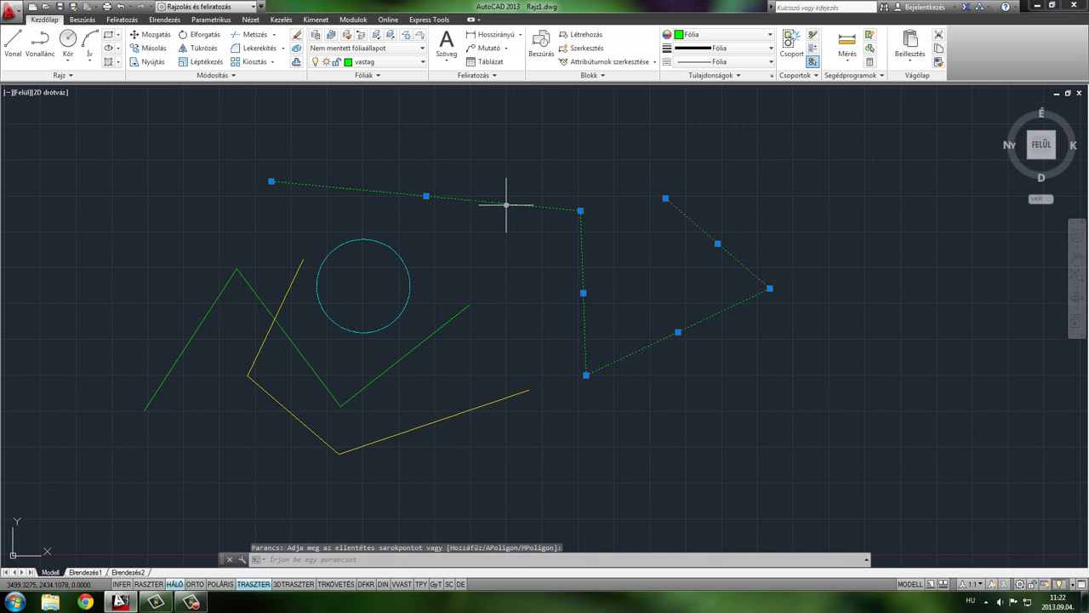
middle_drag(509, 203, 537, 212)
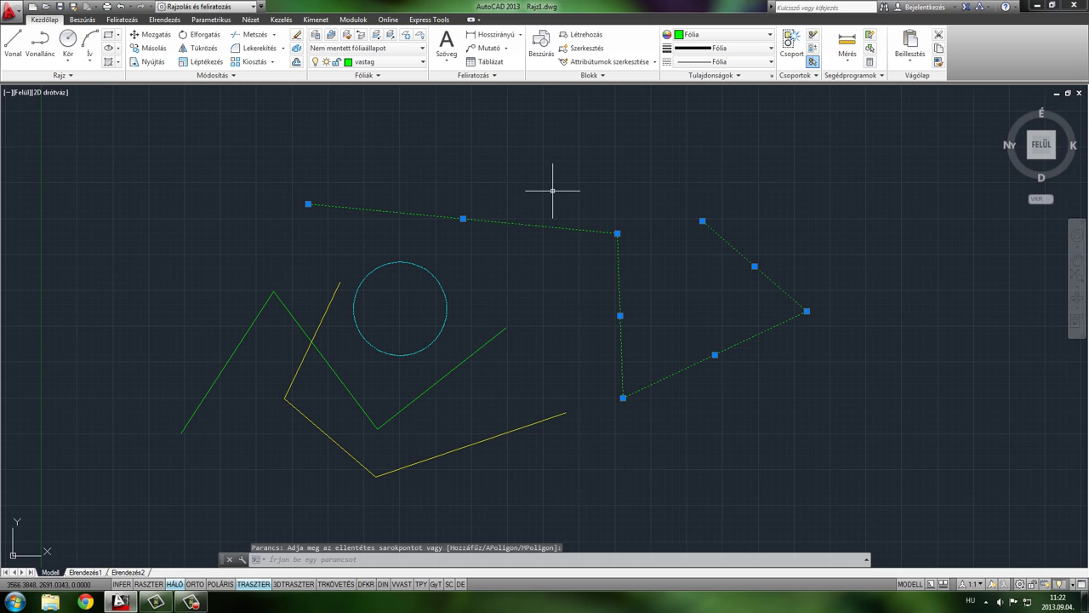
click(398, 66)
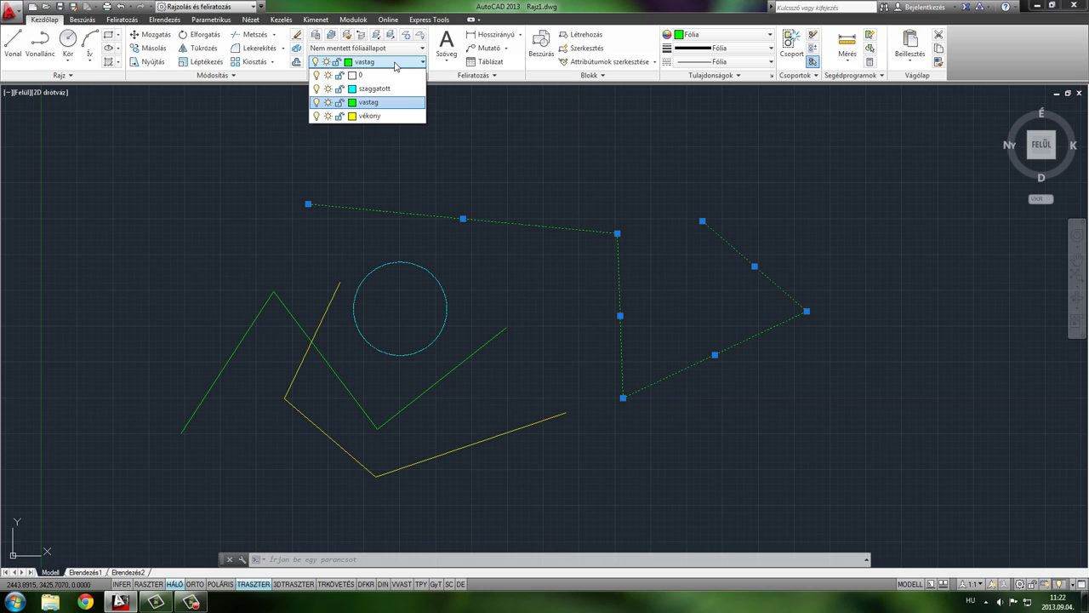
click(367, 117)
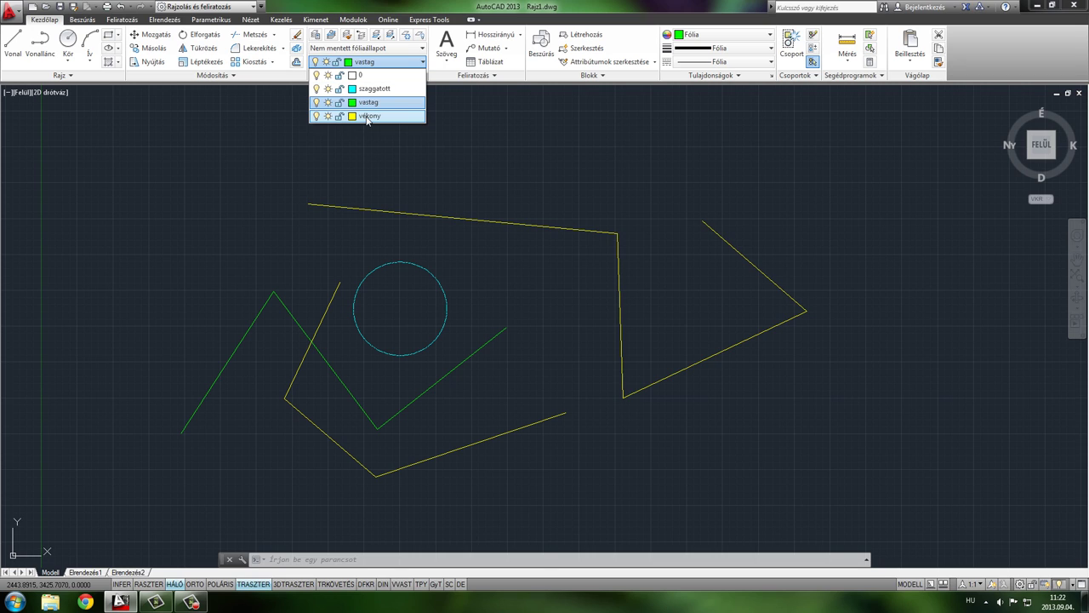
click(365, 89)
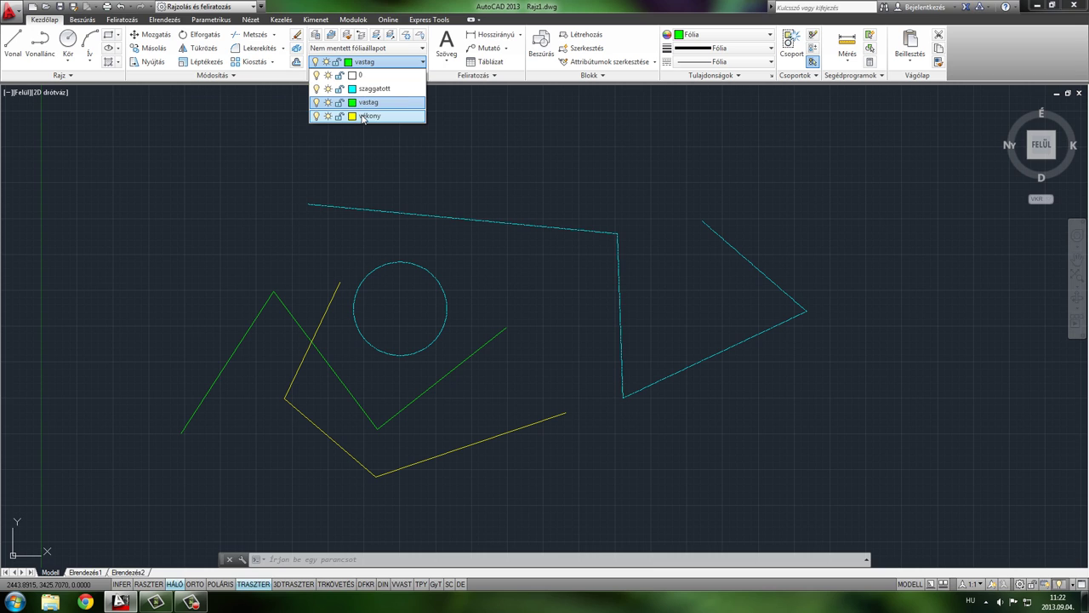
click(364, 117)
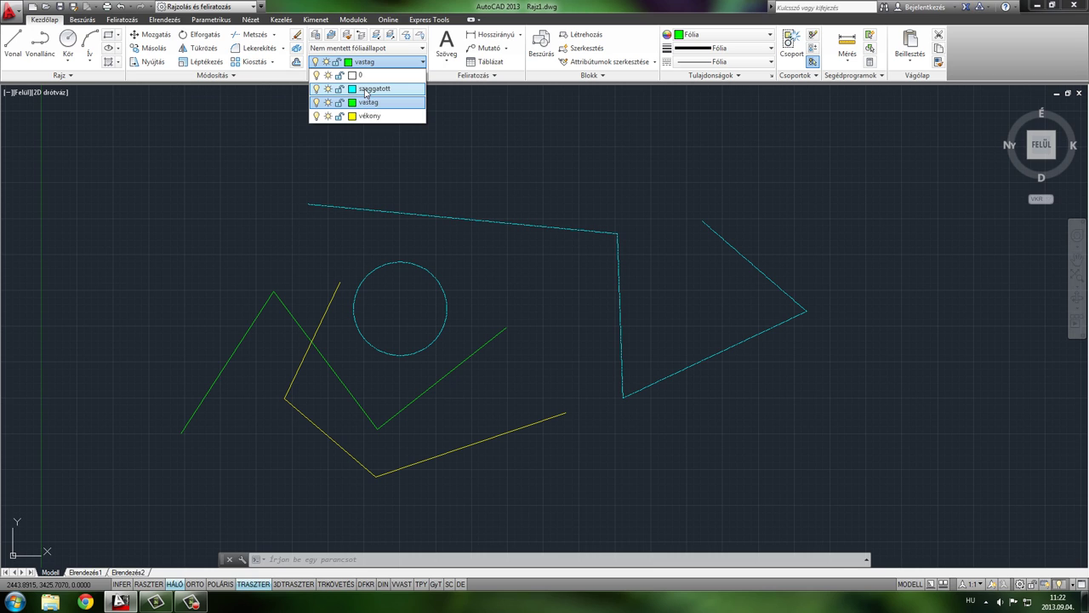
click(366, 90)
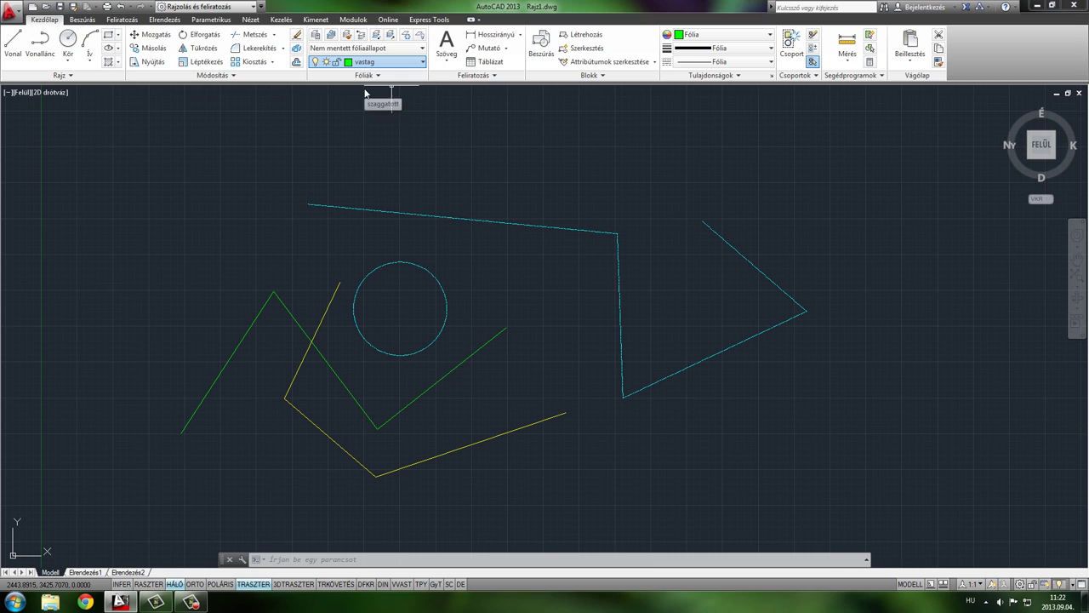
Deselect the now dashed cyan outline and reposition the view around it.
scroll(601, 217, up, 2)
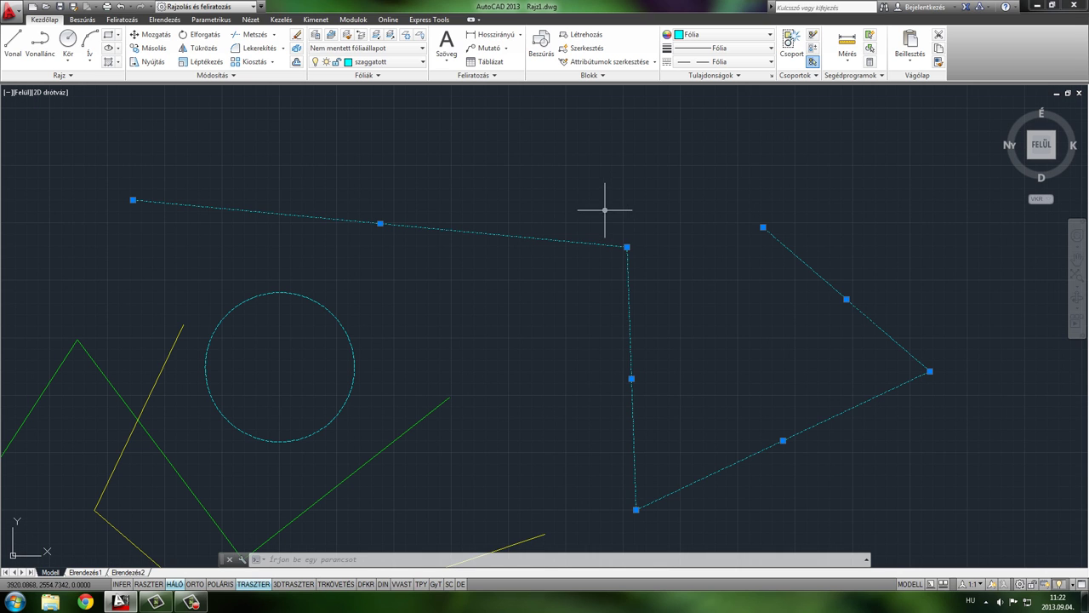
middle_drag(656, 223, 629, 207)
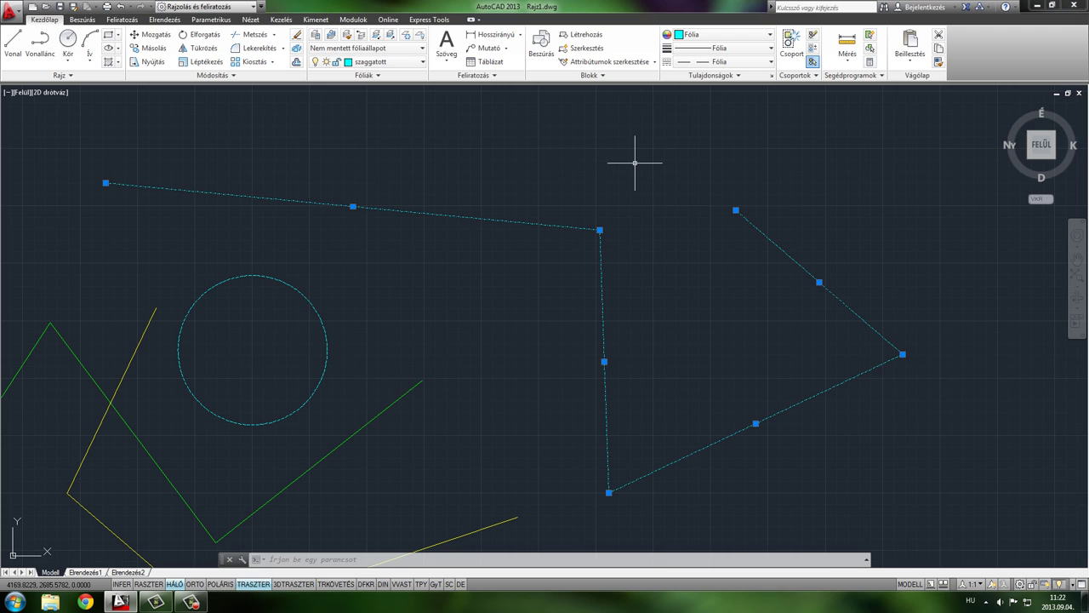
key(Escape)
middle_drag(633, 161, 767, 135)
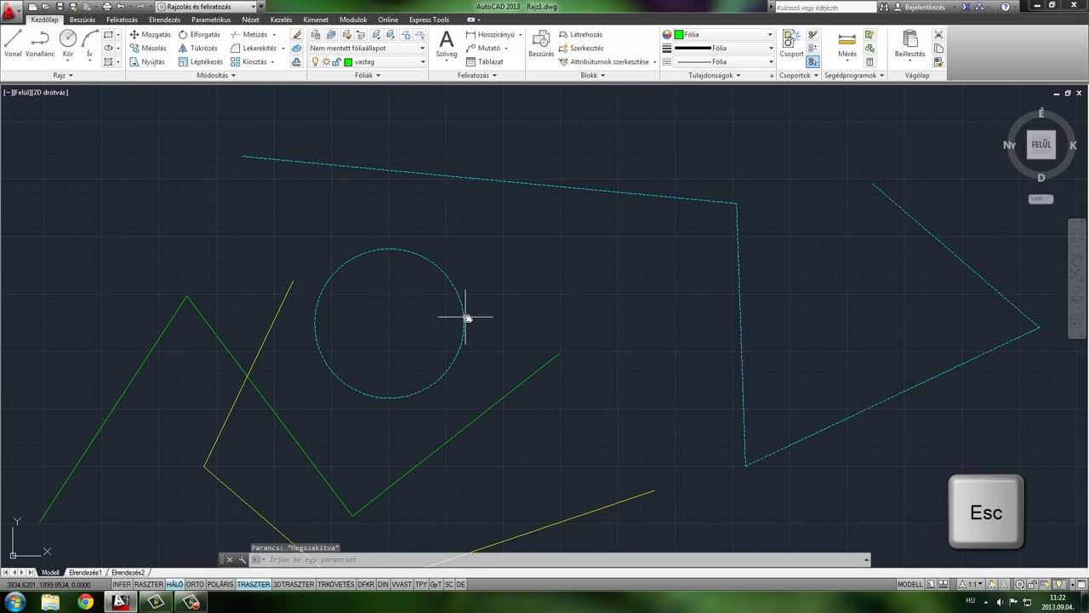
middle_drag(467, 317, 508, 242)
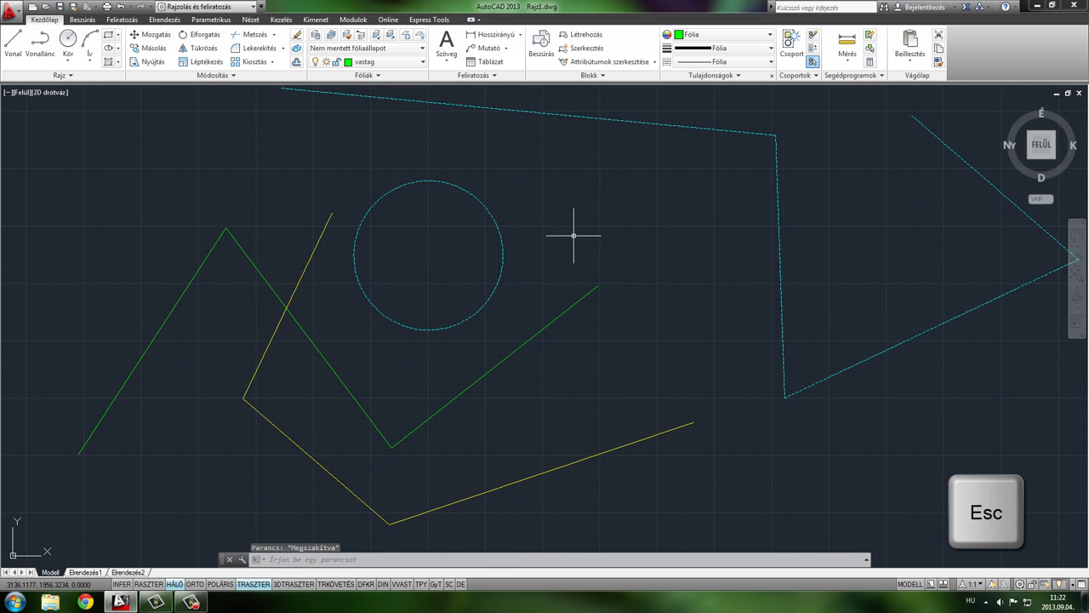
mouse_move(564, 236)
middle_down()
mouse_move(496, 216)
mouse_move(471, 194)
middle_up()
scroll(496, 216, up, 2)
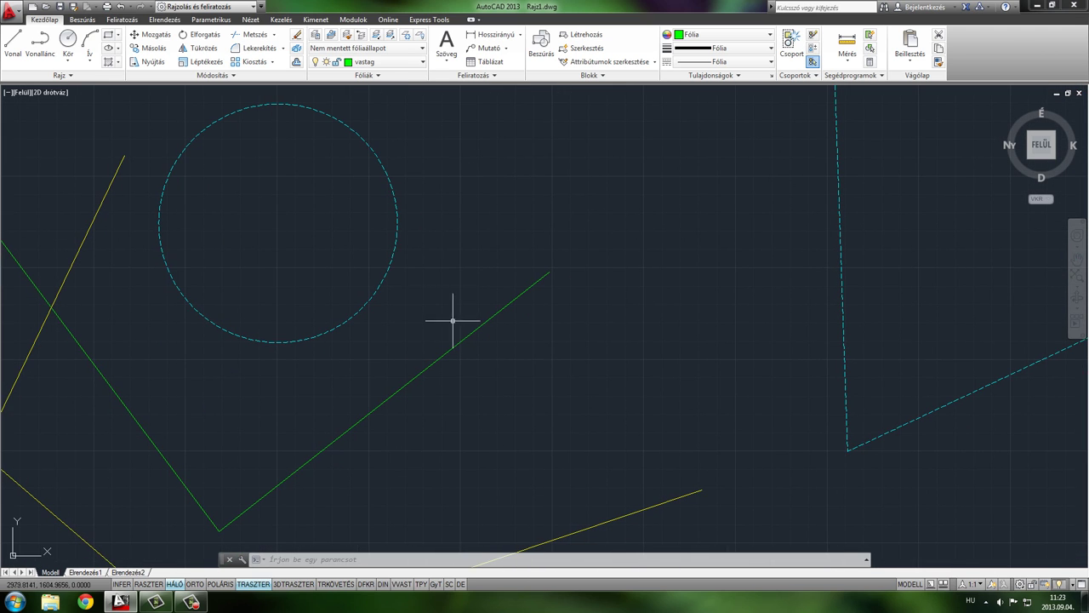
Override the long green line's object colour to red (Vörös).
click(457, 346)
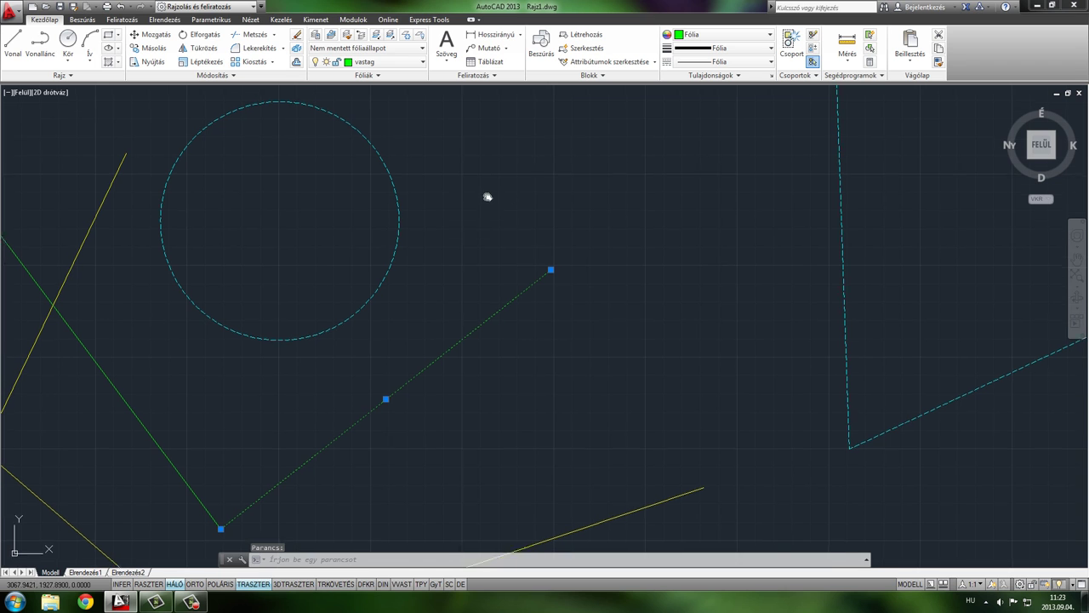
middle_drag(489, 197, 485, 181)
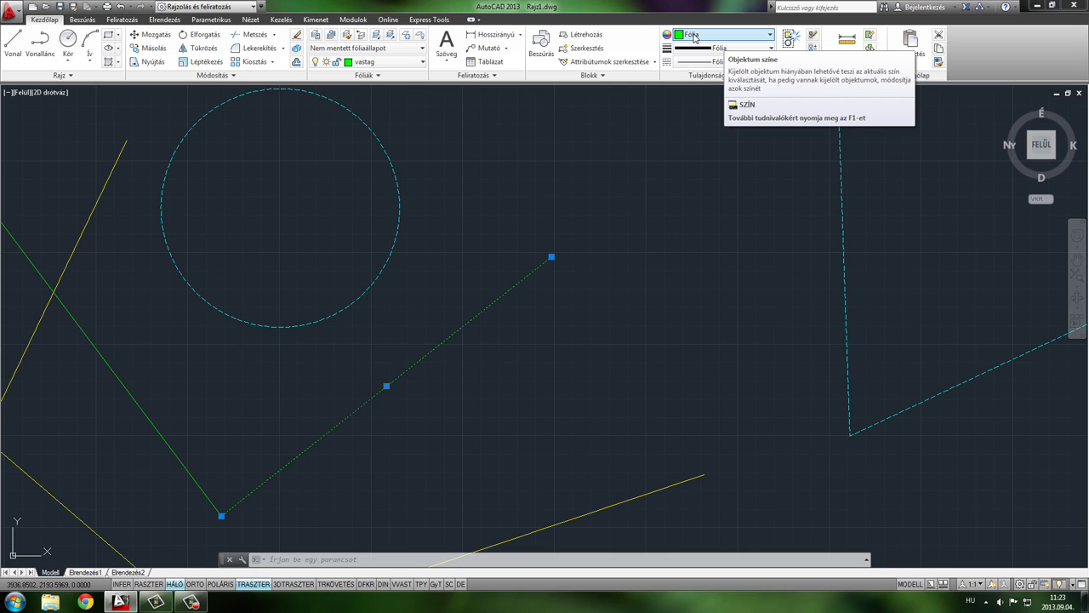
click(696, 37)
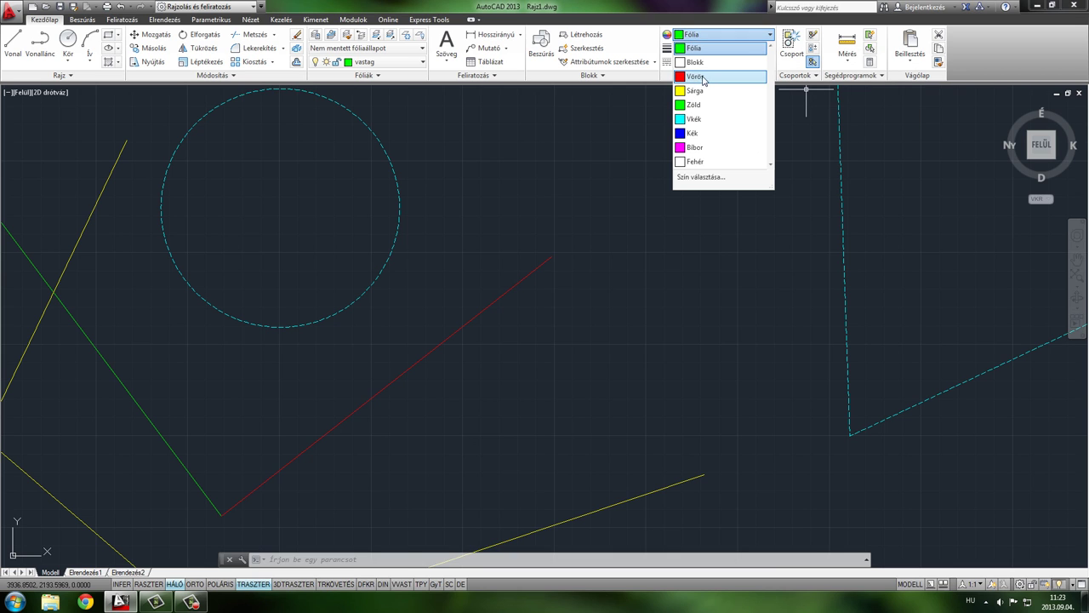
click(693, 76)
middle_drag(581, 272, 645, 224)
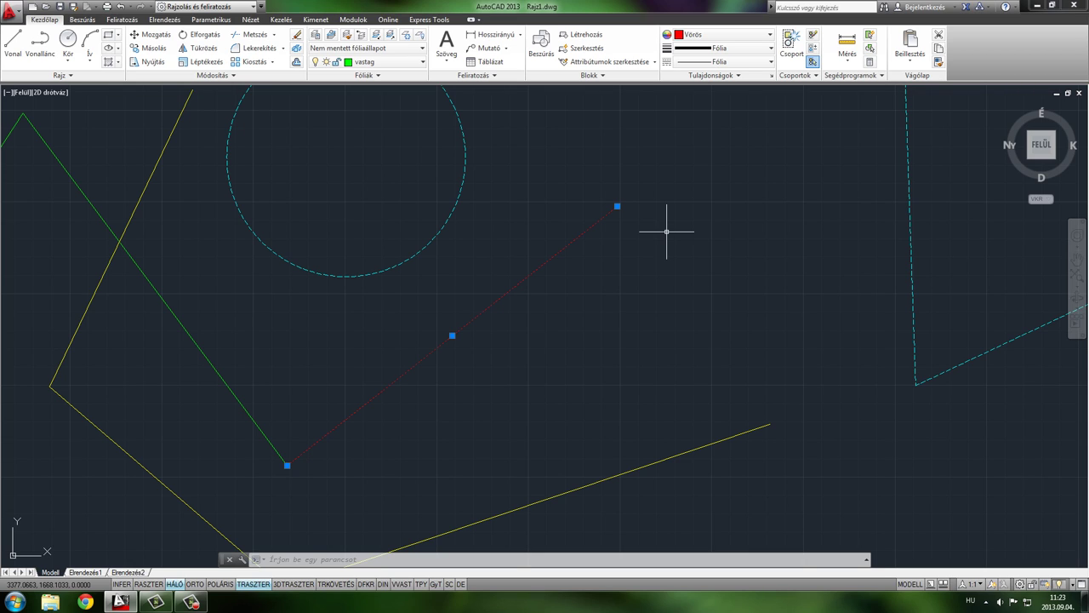
Deselect the red line and zoom out to show the whole drawing.
key(Escape)
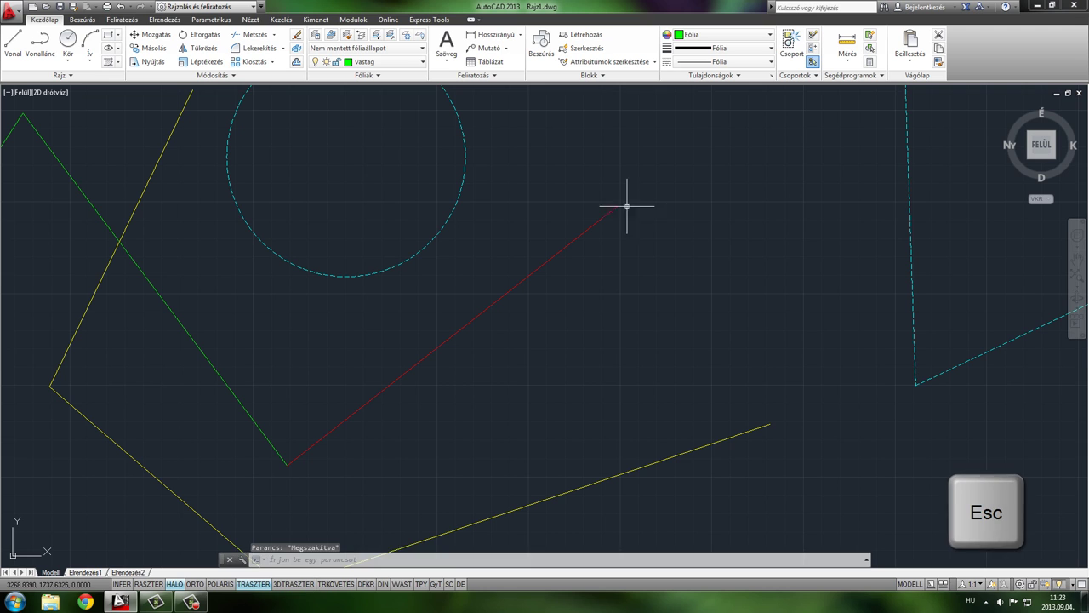
scroll(627, 206, down, 4)
middle_drag(595, 195, 564, 308)
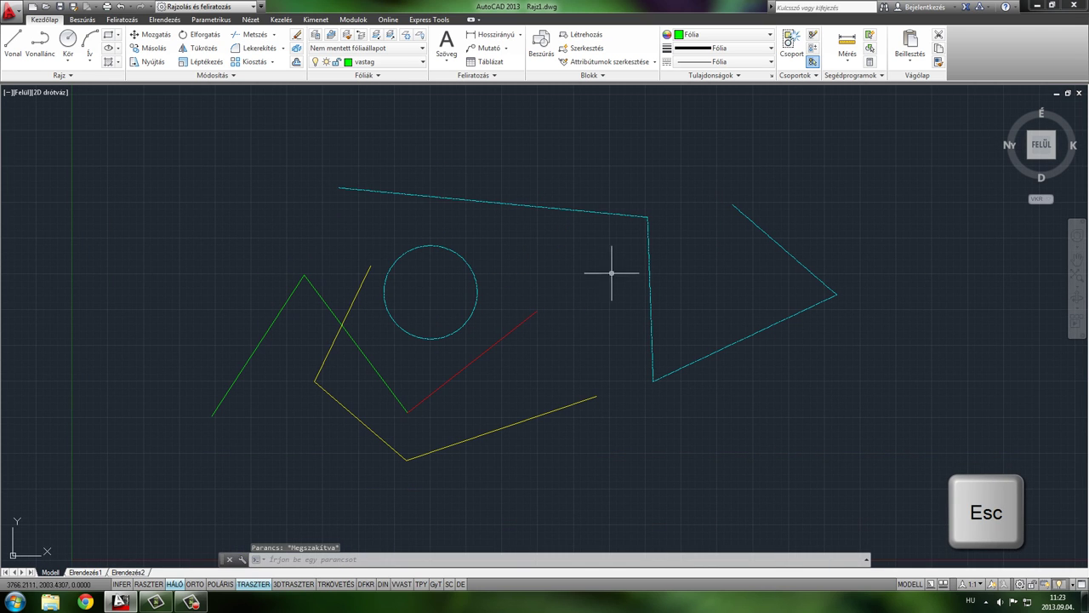
Switch off the current vastag layer, confirming the warning, so the green and red lines vanish.
click(362, 62)
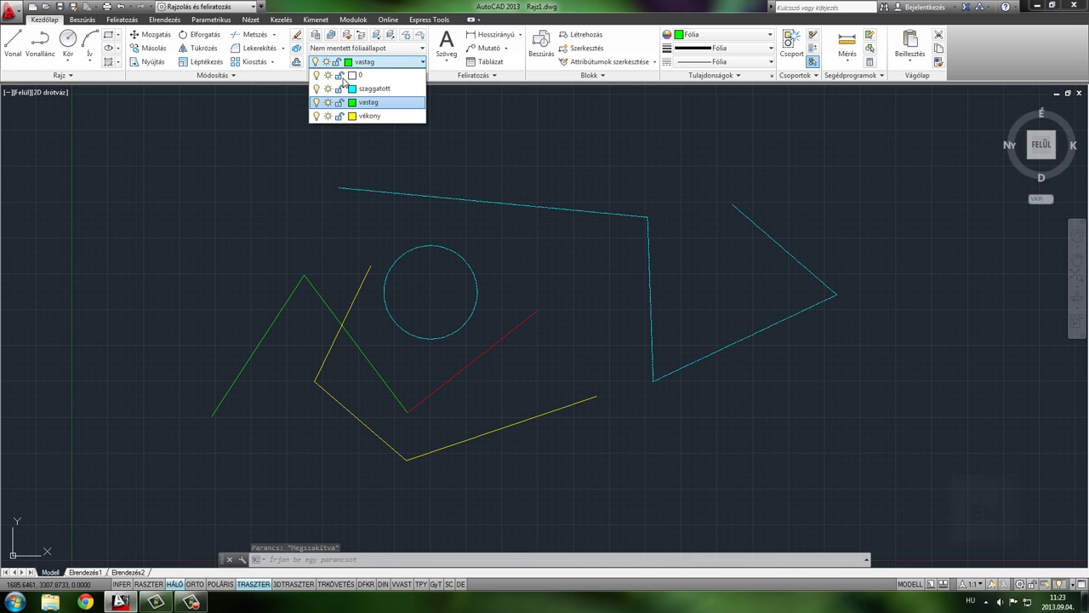
click(316, 106)
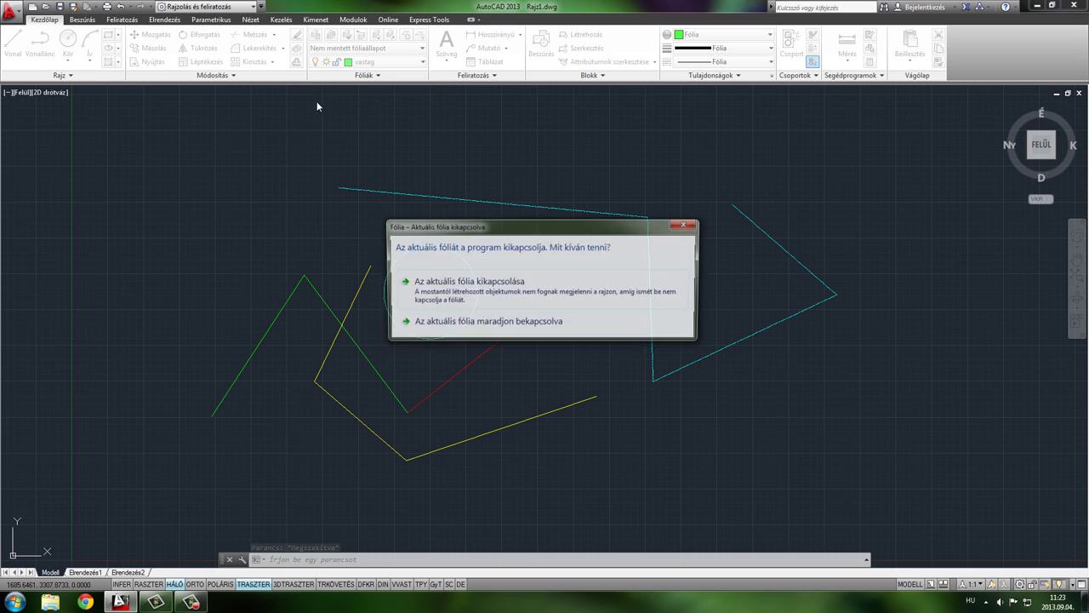
click(460, 287)
Turn layer vastag back on and recentre the drawing.
click(372, 65)
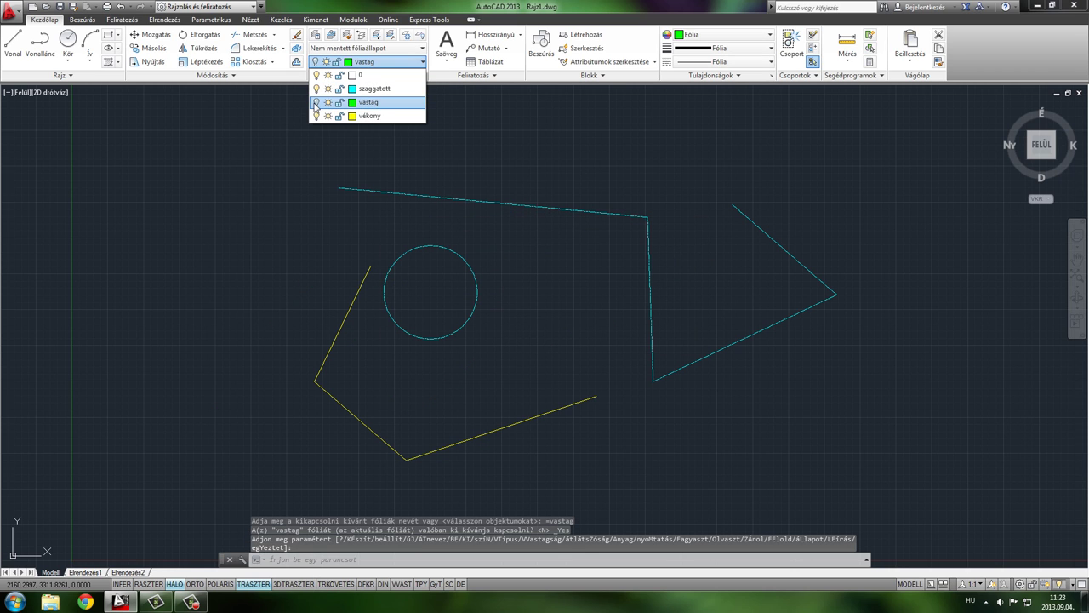
click(316, 102)
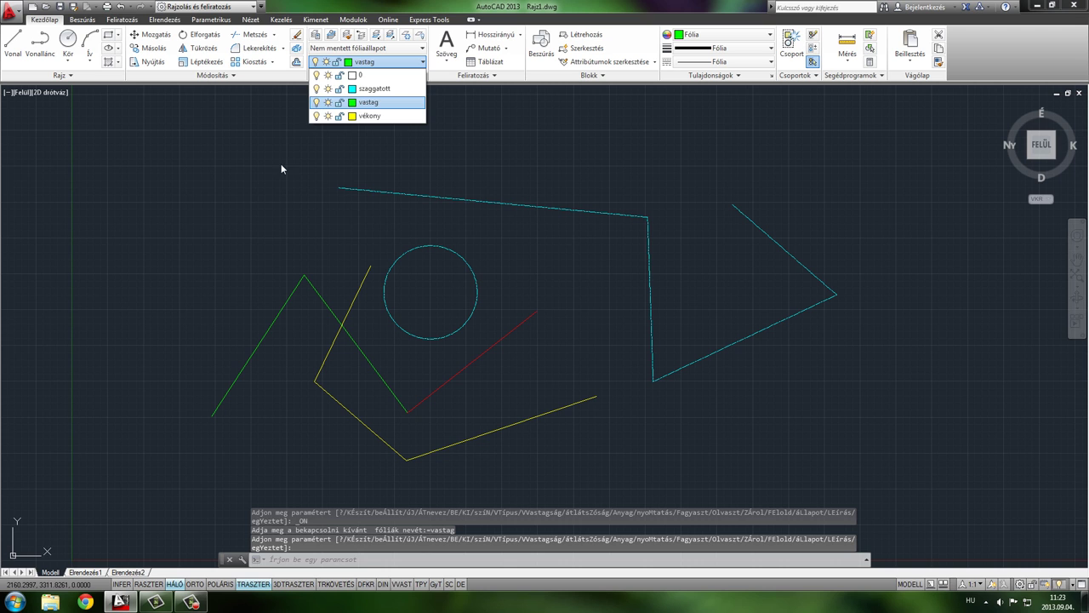
middle_drag(333, 190, 349, 203)
middle_drag(434, 402, 473, 341)
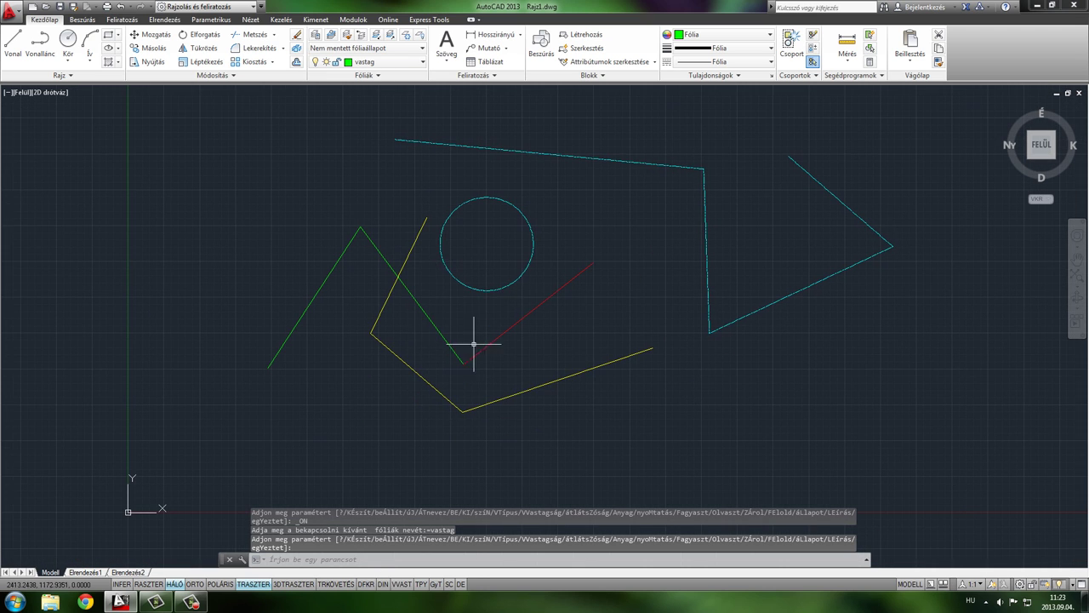
scroll(498, 343, up, 2)
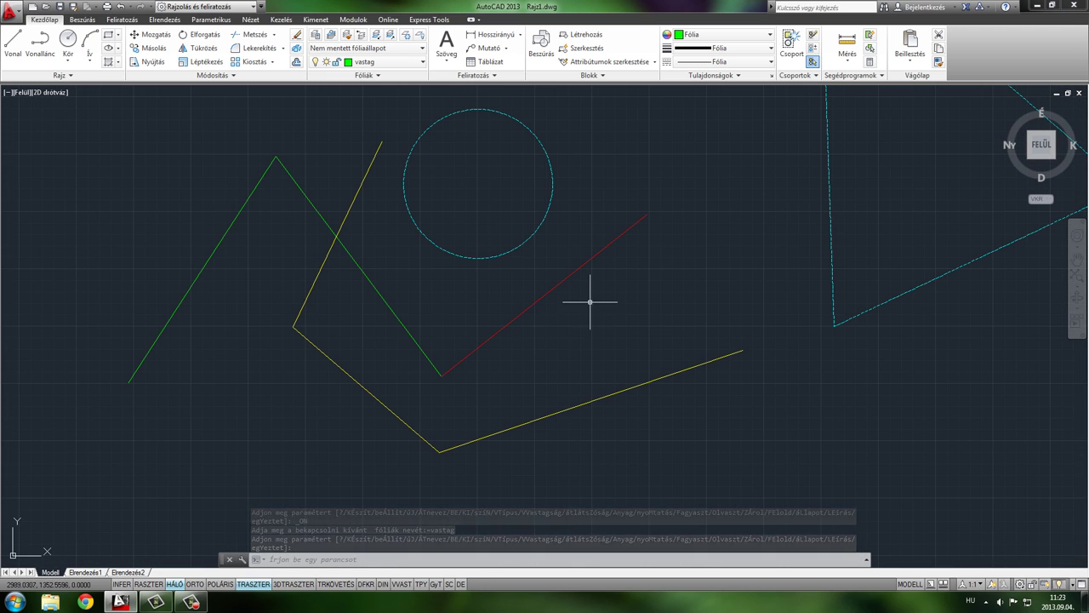
middle_drag(591, 304, 559, 323)
Set the red line's colour to ByLayer and its lineweight to 1.06 mm.
click(529, 303)
click(530, 303)
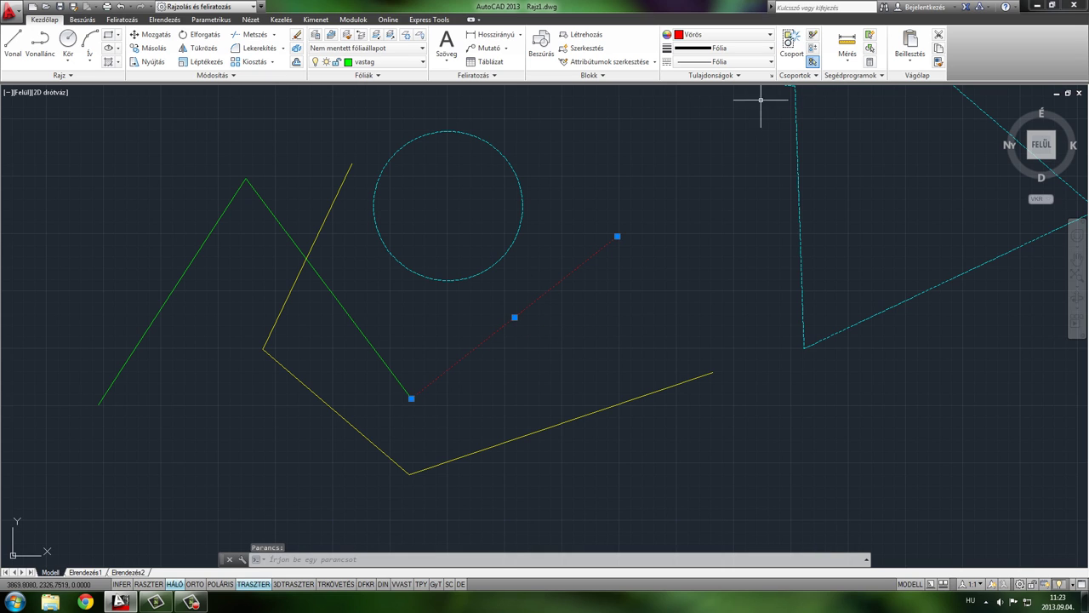
click(724, 38)
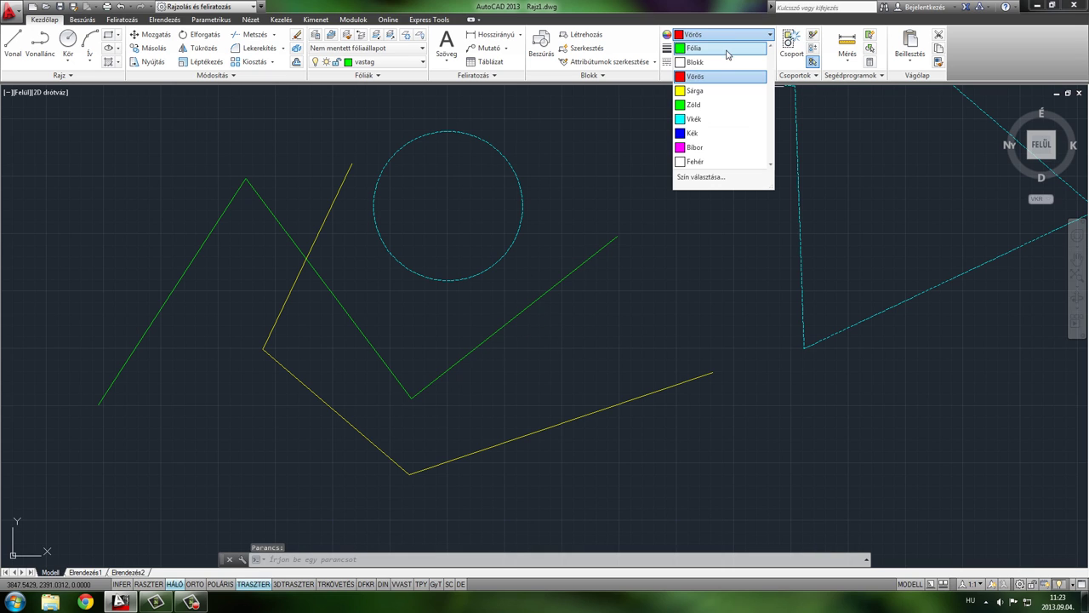
click(724, 50)
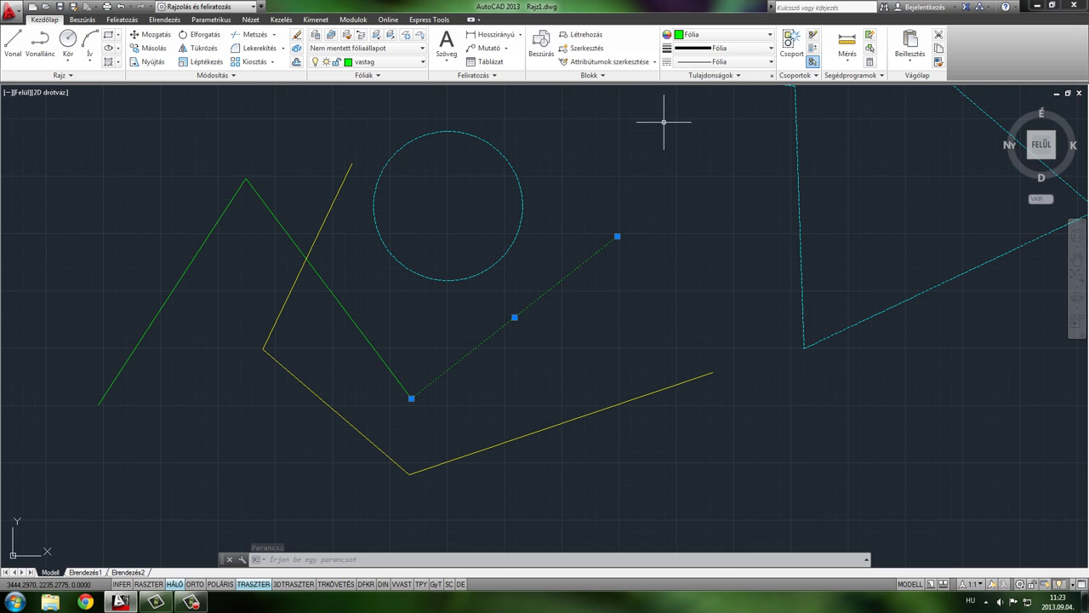
click(728, 51)
scroll(723, 153, down, 5)
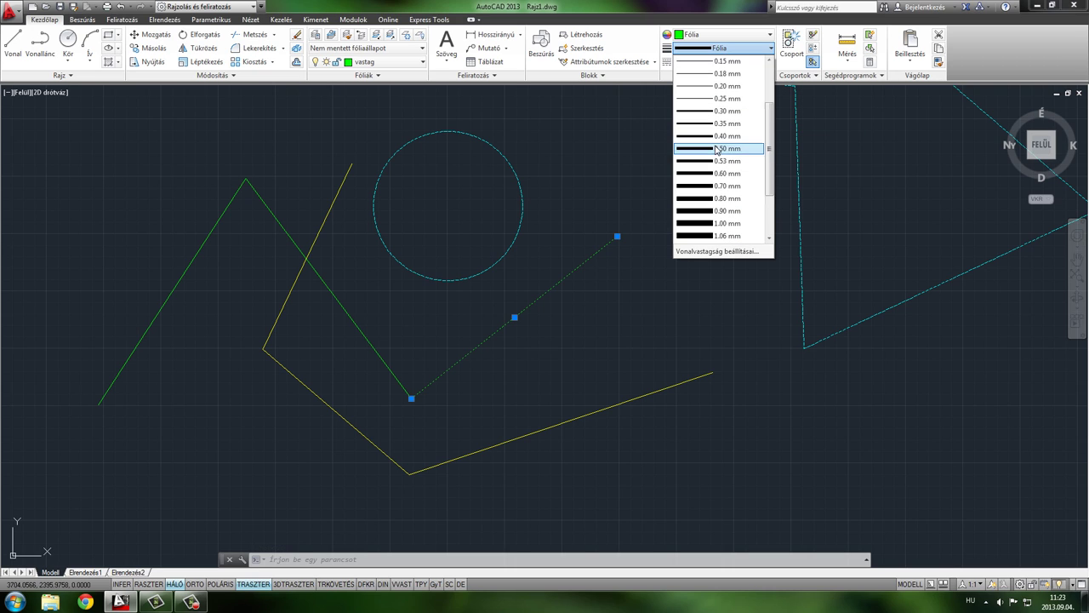
click(721, 204)
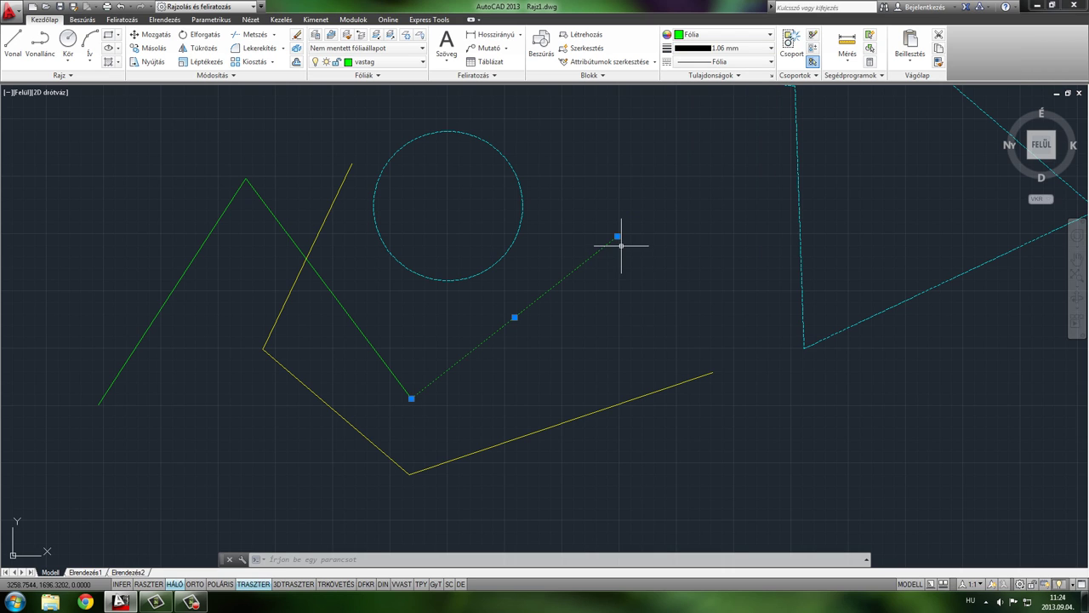
Turn on lineweight display (LWT) and check the thick green line.
click(412, 584)
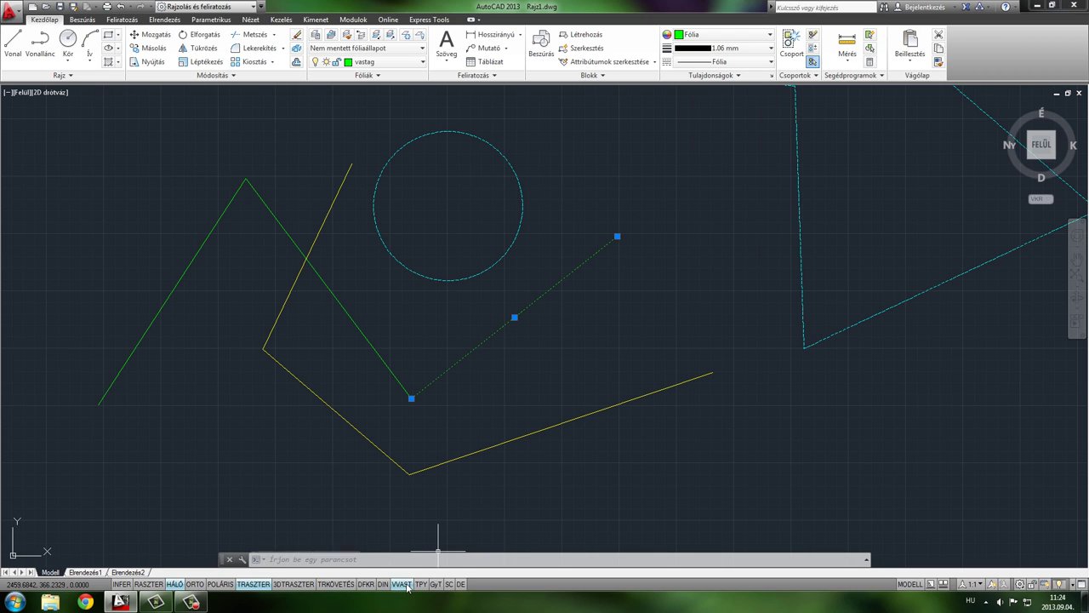
key(Escape)
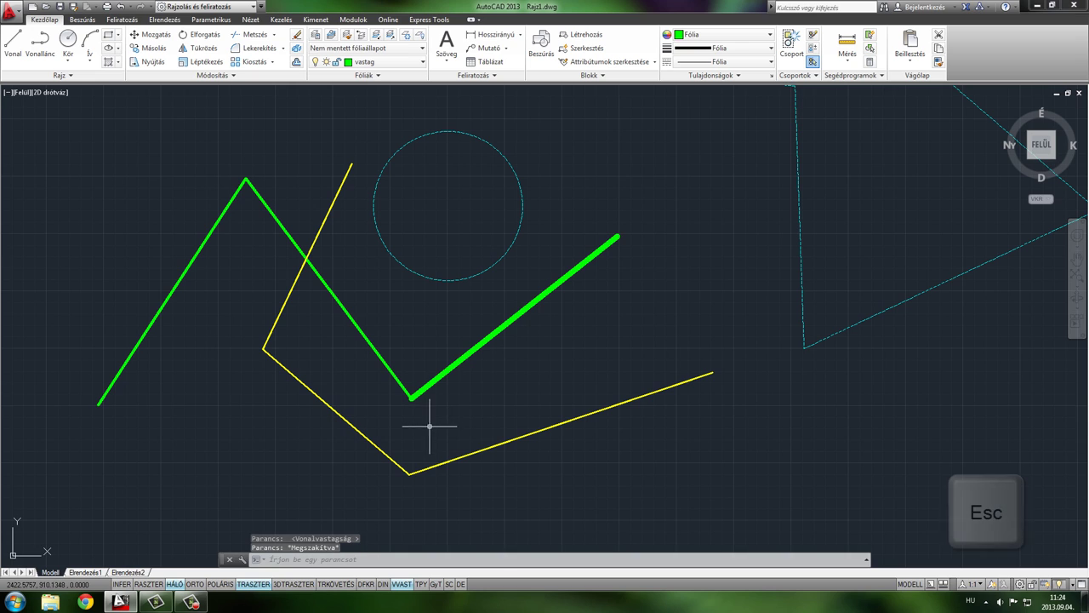
click(439, 374)
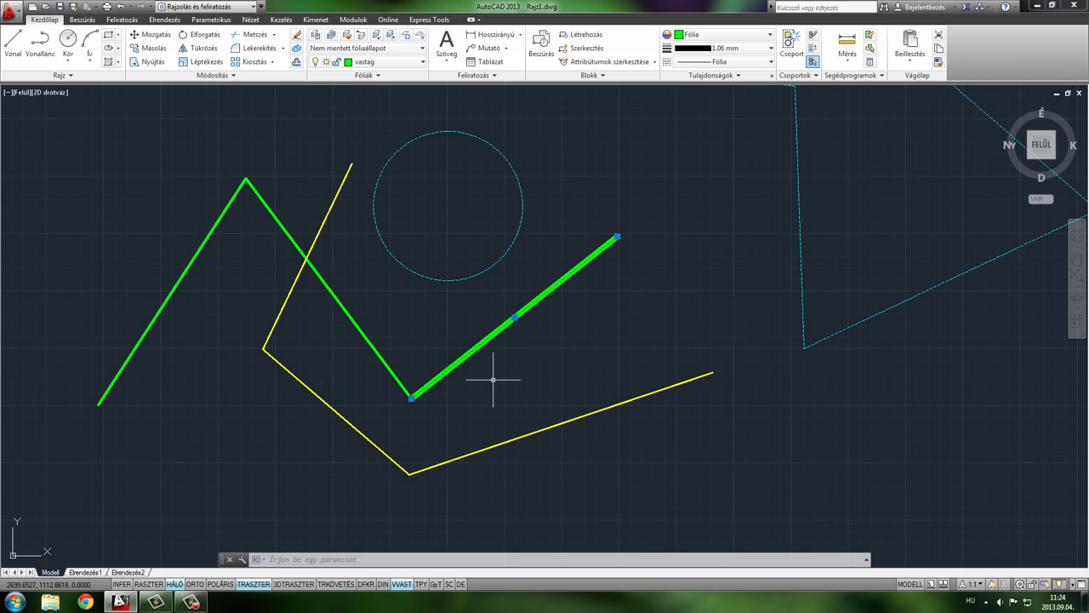
key(Escape)
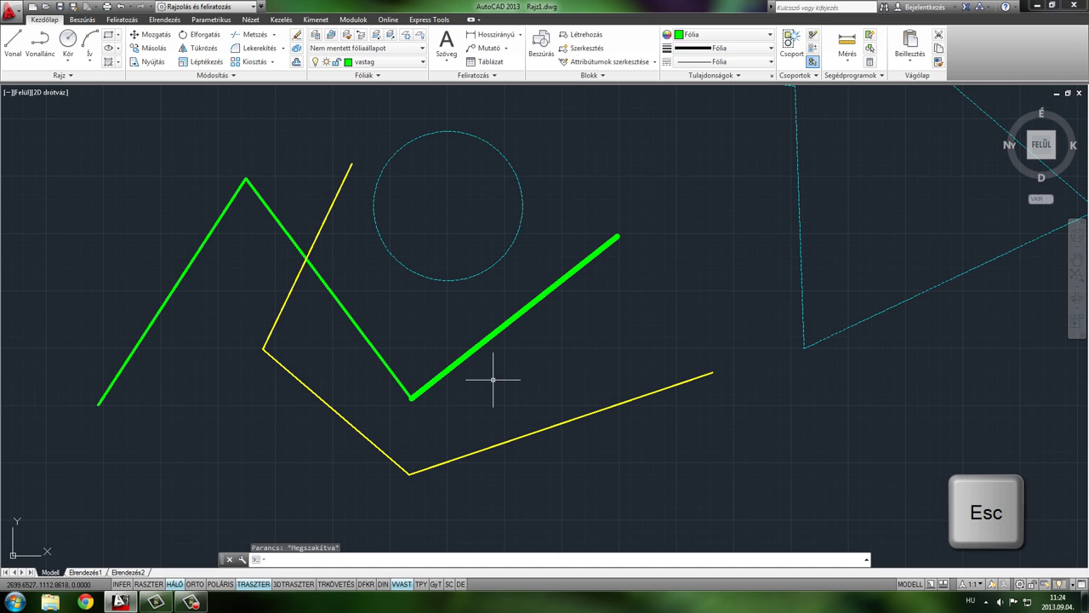
scroll(563, 325, down, 2)
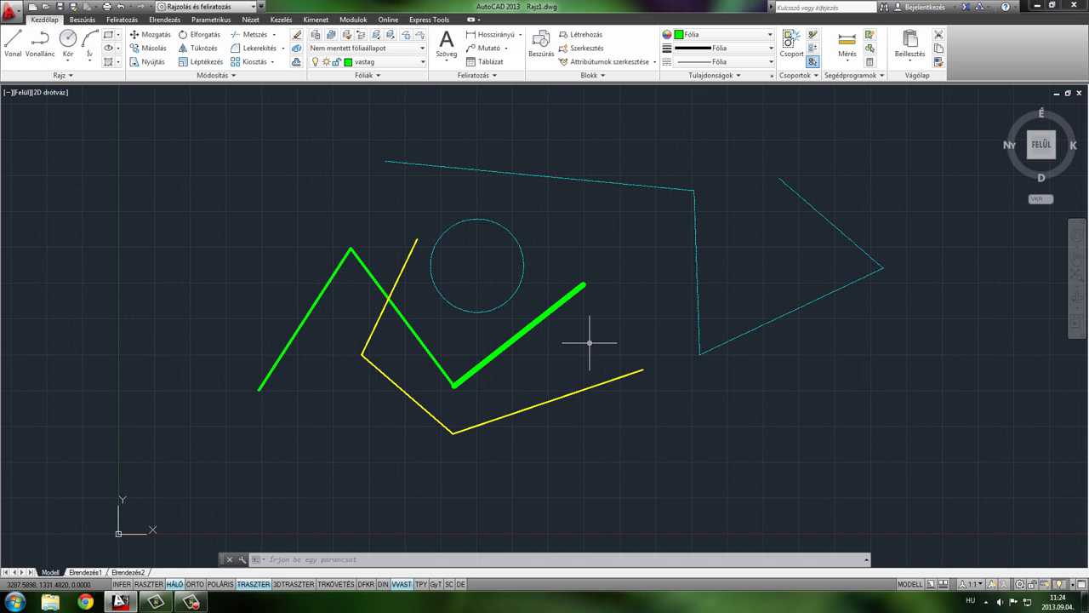
Reset the green line's lineweight to ByLayer and give it the SZAGGATOTT linetype.
click(538, 314)
click(739, 53)
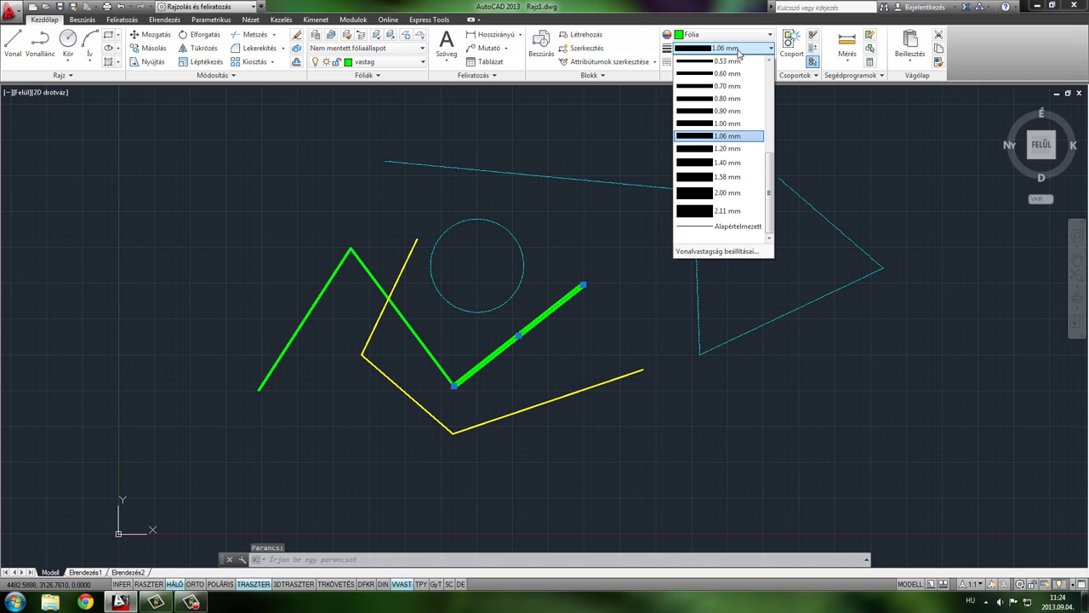
drag(770, 177, 770, 78)
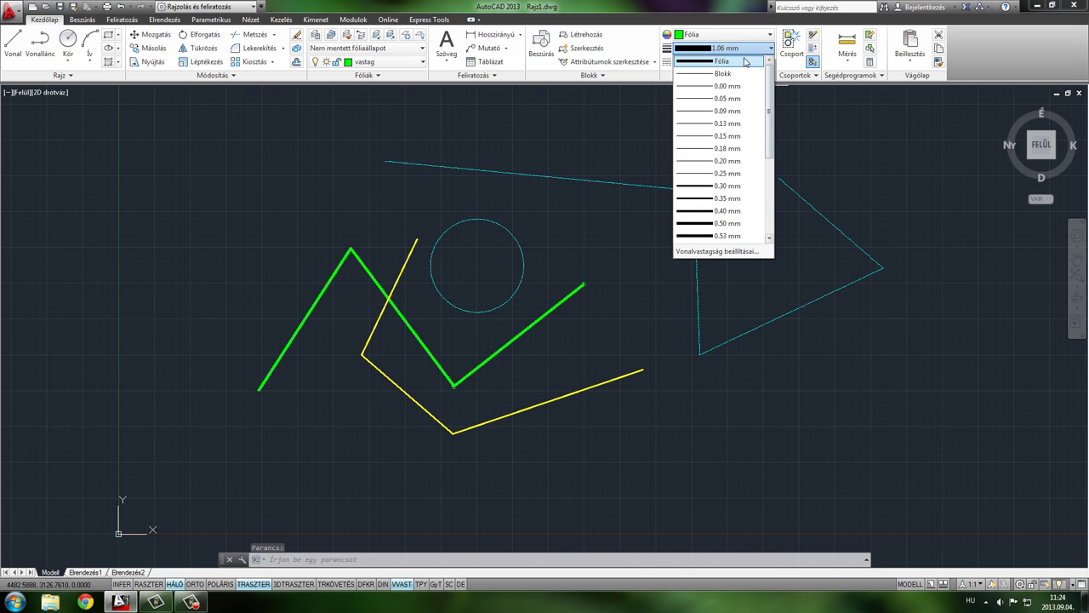
click(744, 62)
click(721, 64)
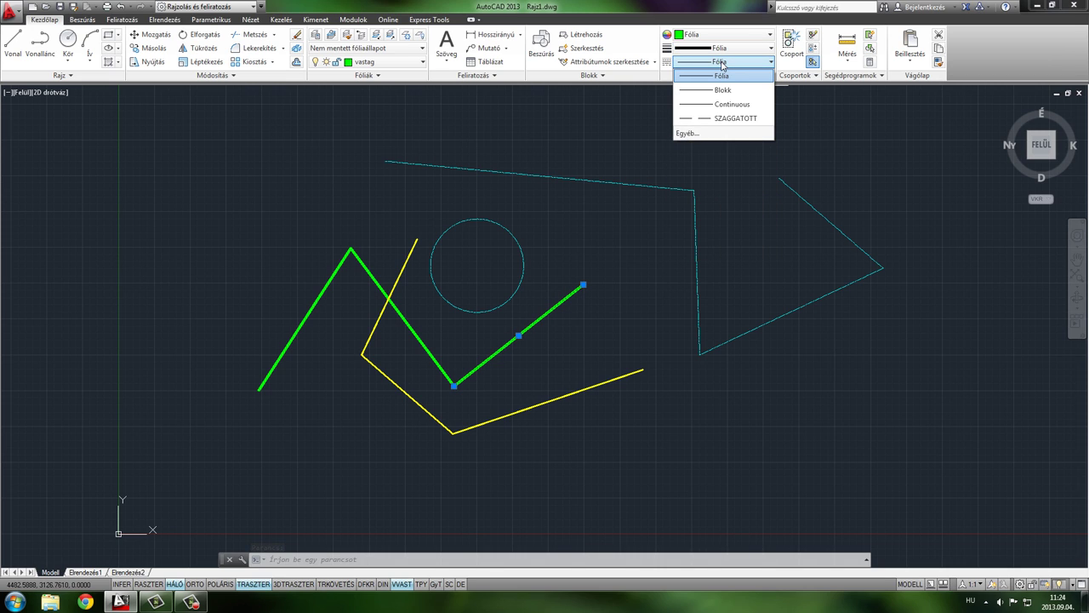
click(732, 119)
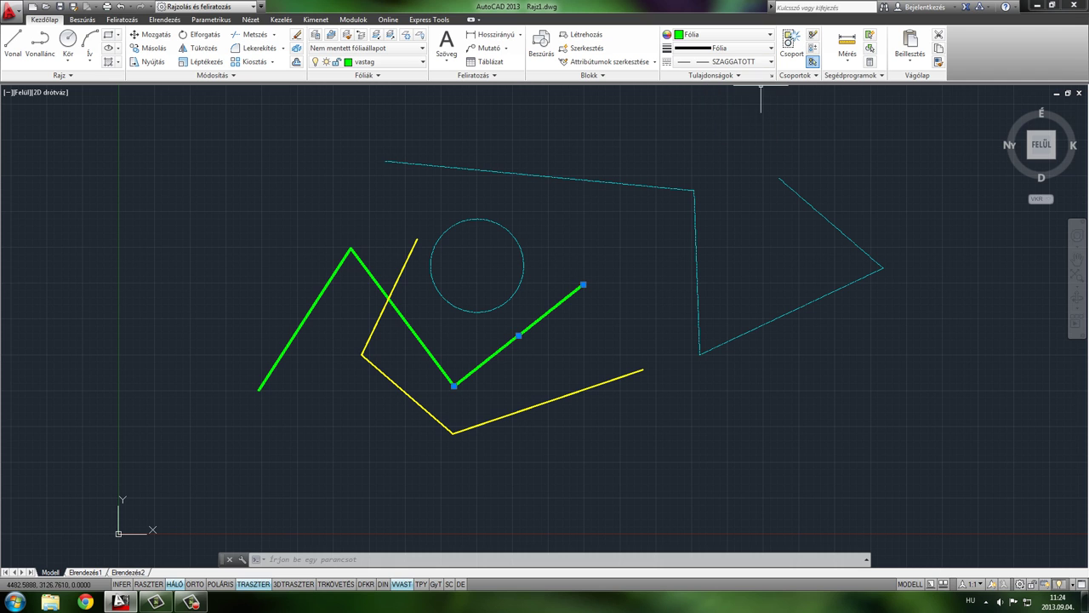
Deselect the line and zoom in to inspect the dashed result.
scroll(644, 170, up, 4)
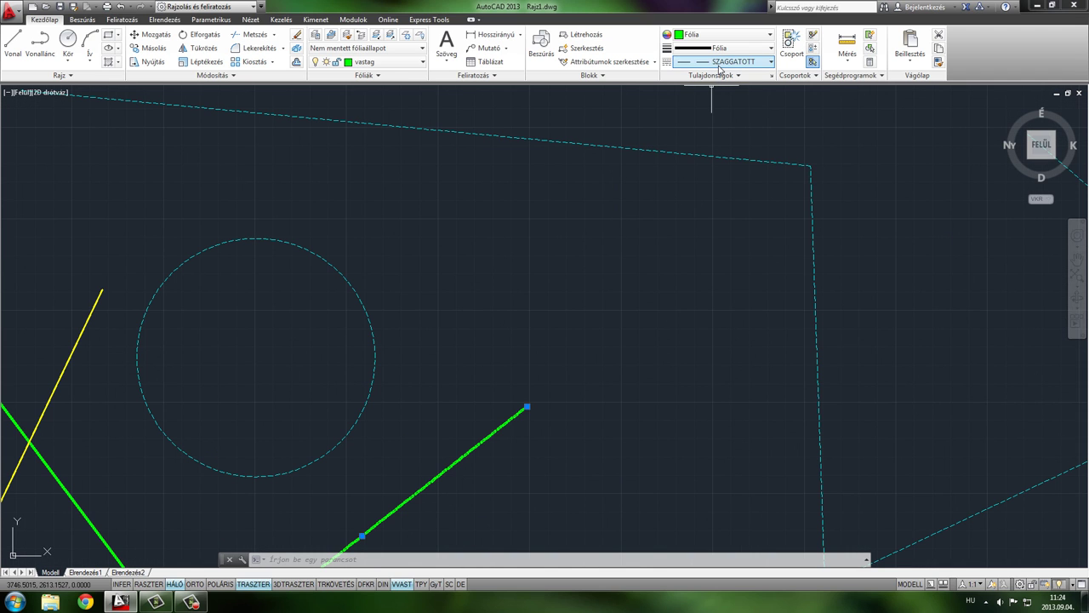
middle_drag(450, 462, 511, 397)
scroll(452, 451, up, 2)
key(Escape)
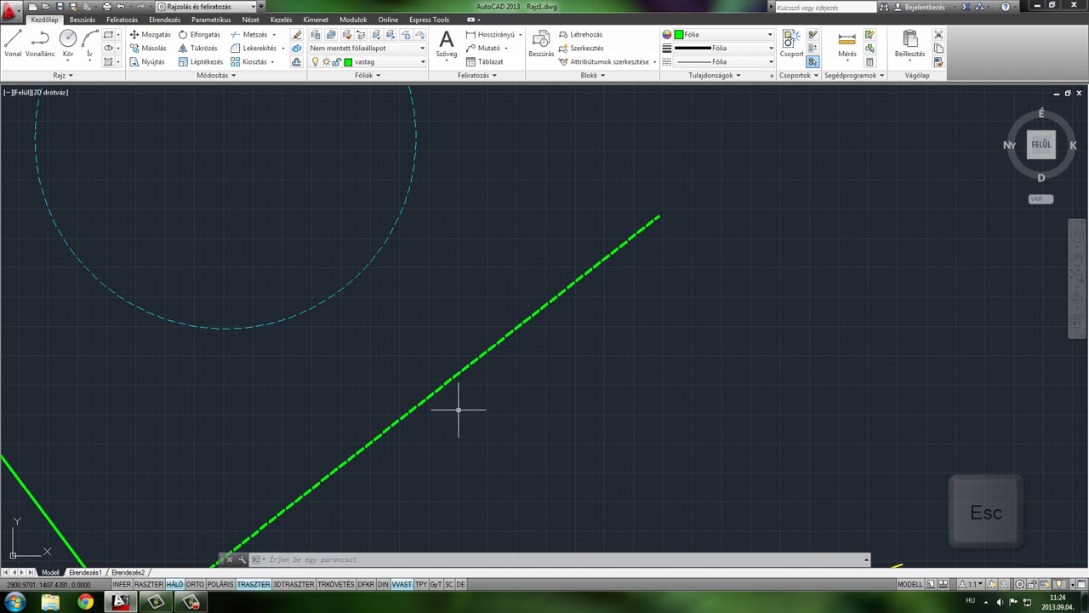
scroll(457, 408, up, 2)
scroll(463, 376, down, 2)
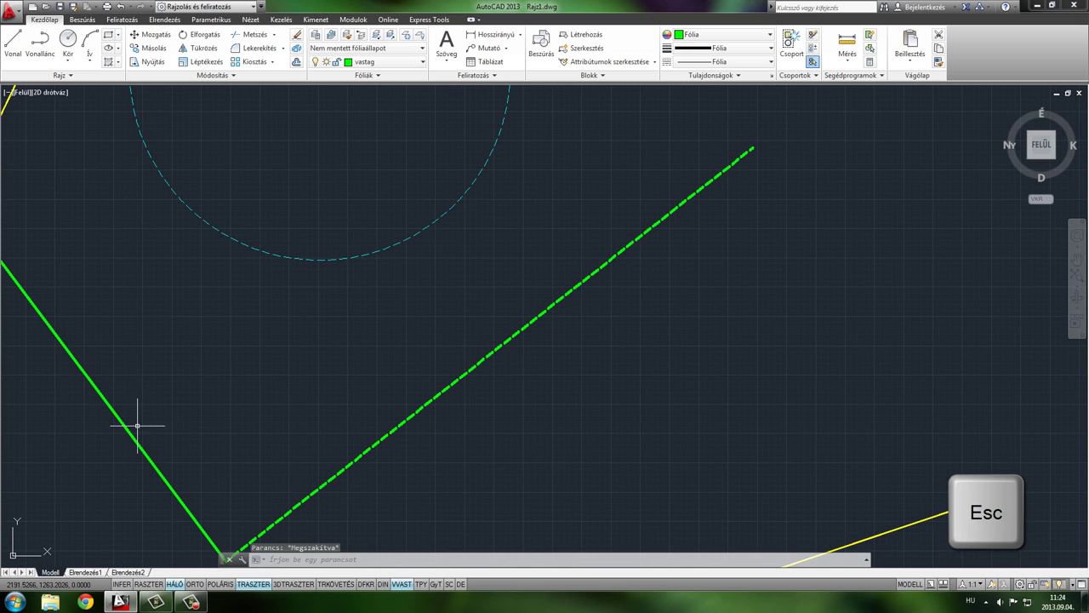
scroll(518, 360, up, 3)
Set the dashed line's linetype back to ByLayer and zoom out to the whole drawing.
click(450, 326)
click(428, 311)
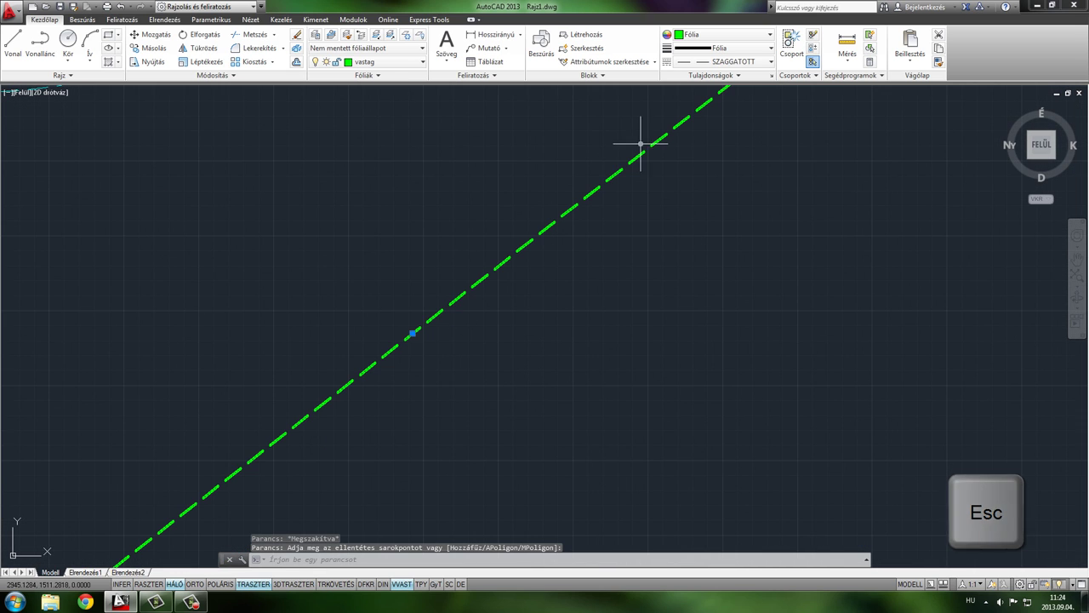
click(731, 61)
click(721, 75)
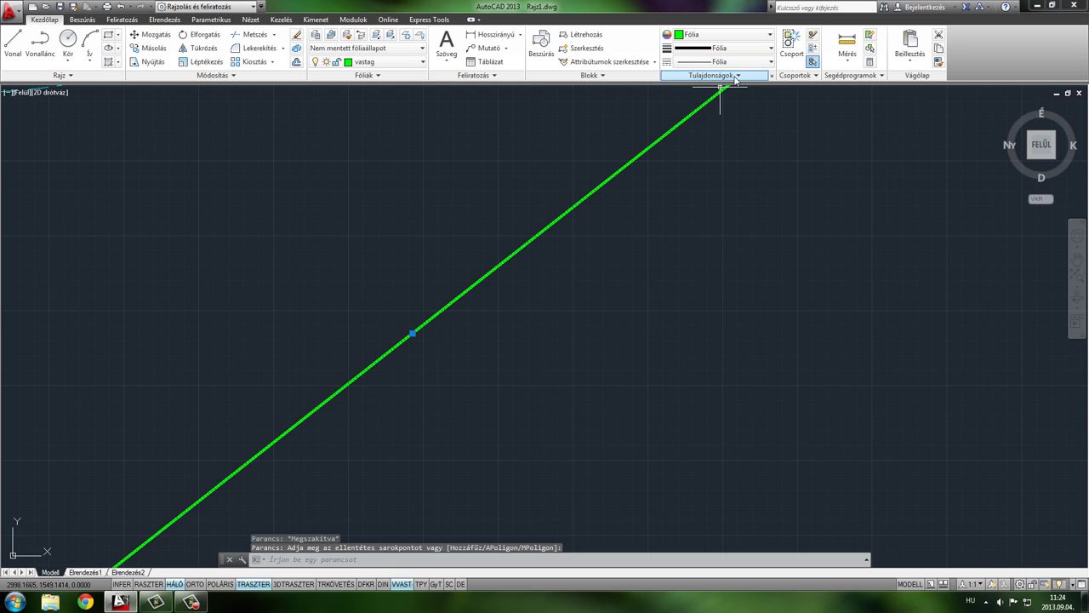
key(Escape)
scroll(661, 239, down, 2)
scroll(595, 255, down, 3)
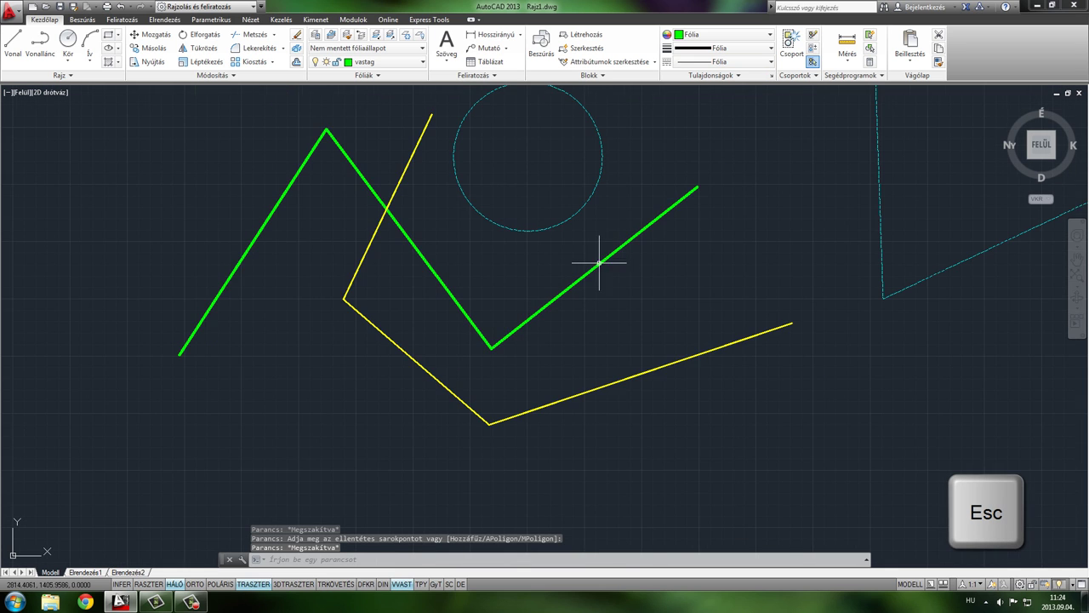
scroll(576, 372, down, 2)
middle_drag(639, 362, 604, 358)
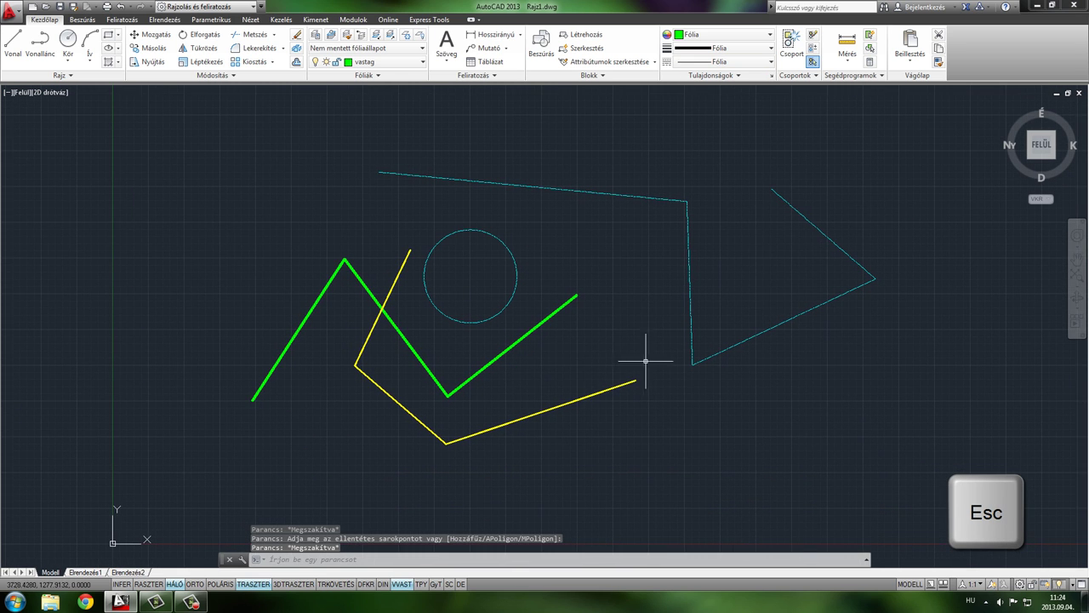